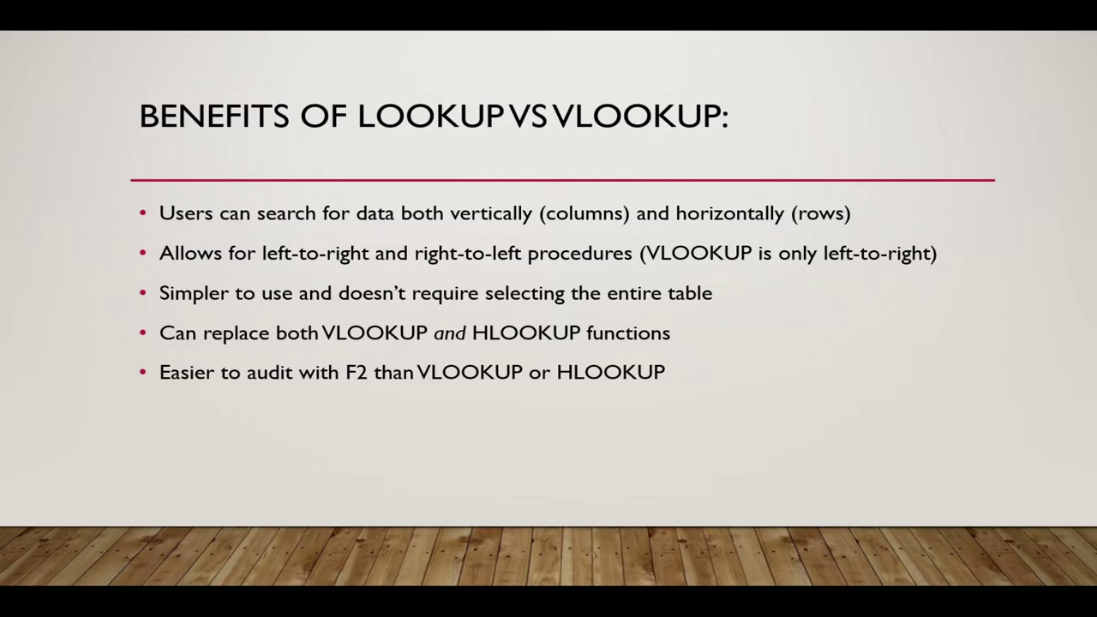
# Step: End the LOOKUP vs VLOOKUP slide show and return to Book1, selecting the COUNTRY result cell
pyautogui.press('Escape')
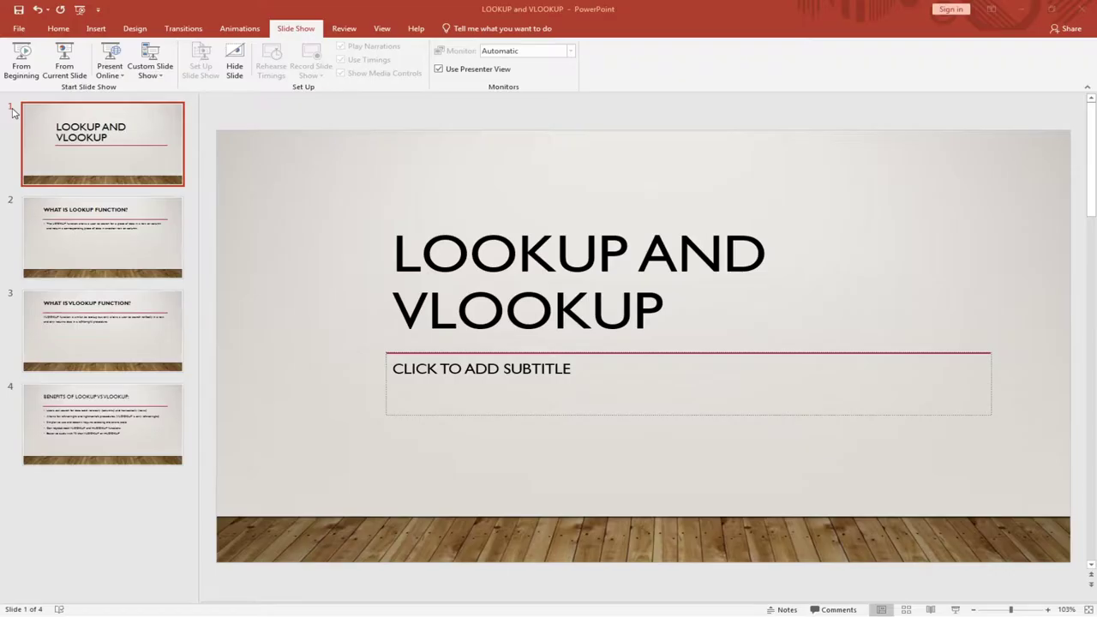
pyautogui.click(720, 605)
pyautogui.click(390, 430)
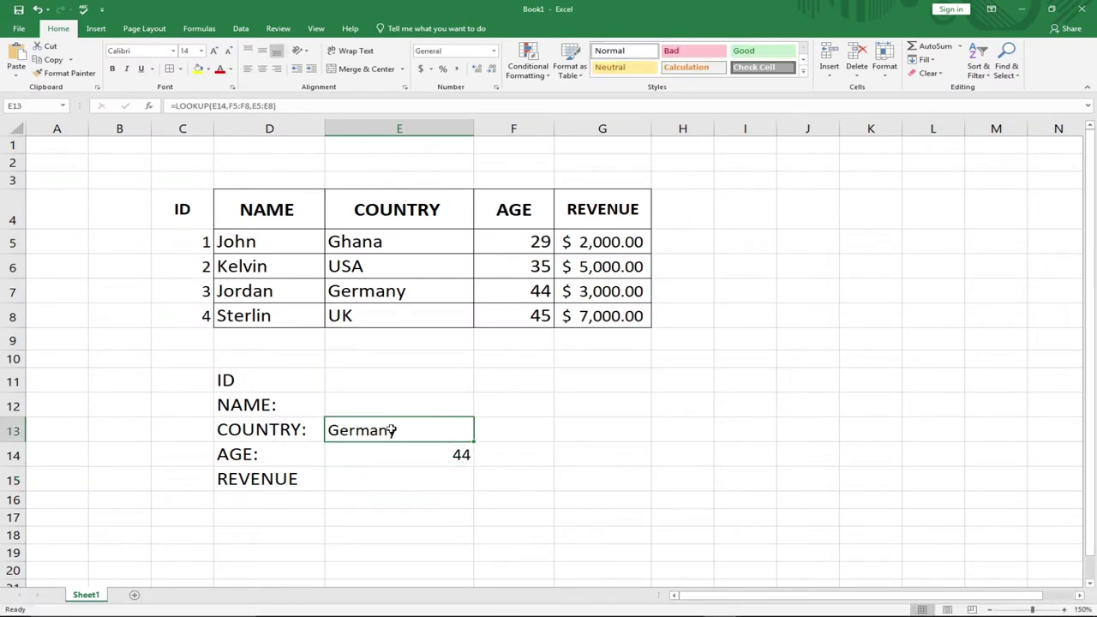
# Step: Clear the COUNTRY and AGE results in E13 and E14
pyautogui.press('Delete')
pyautogui.click(414, 457)
pyautogui.press('Delete')
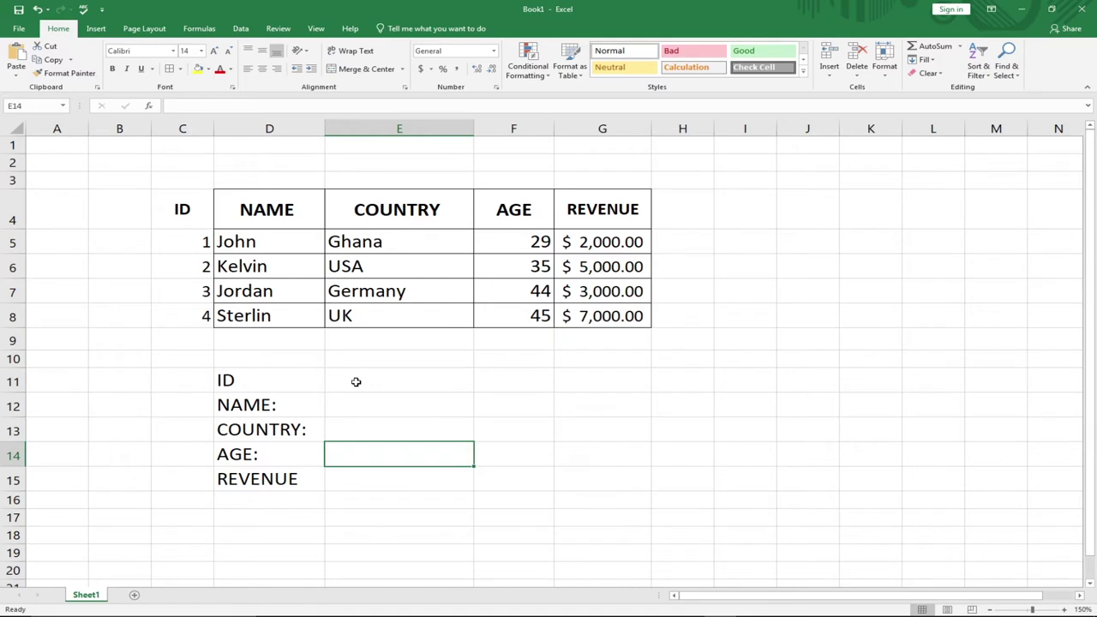
# Step: Enter ID 1 in the ID input cell E11
pyautogui.click(383, 382)
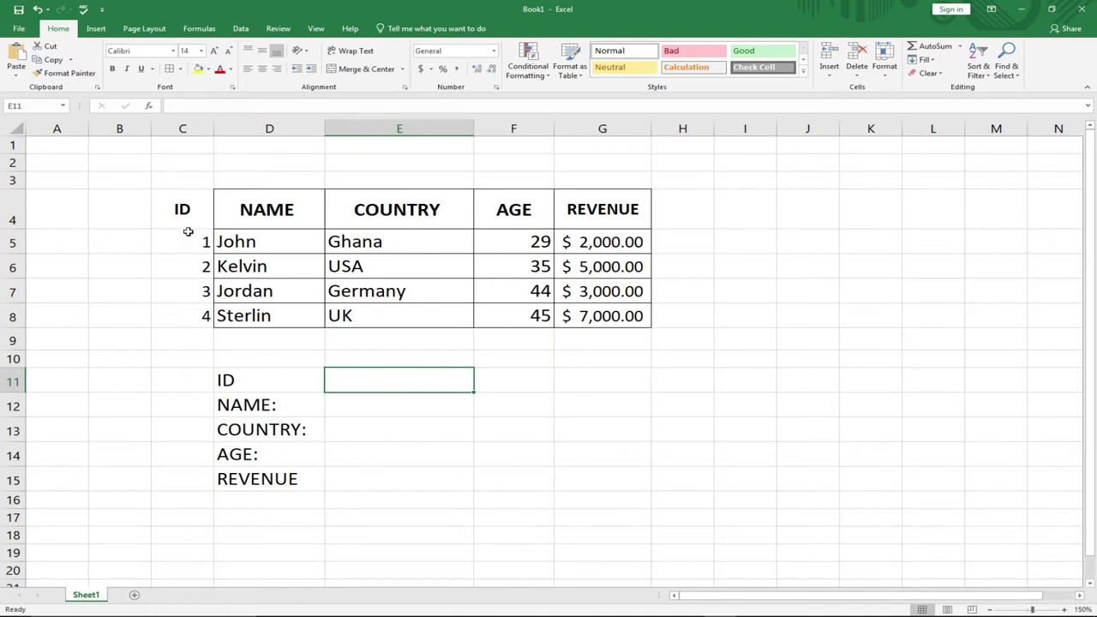
pyautogui.doubleClick(366, 378)
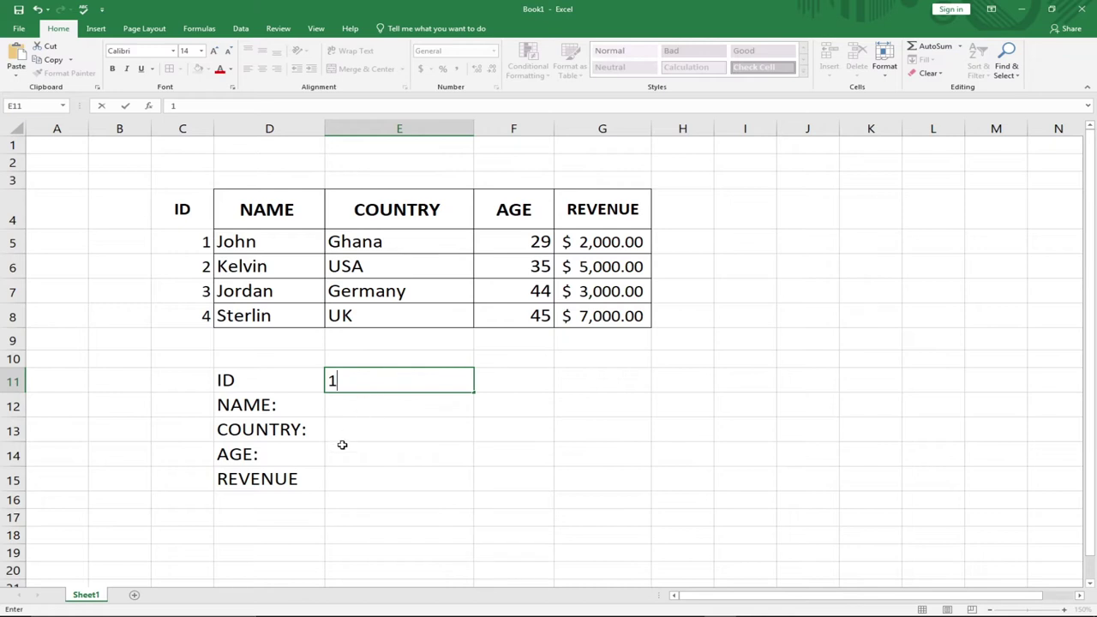
pyautogui.click(368, 453)
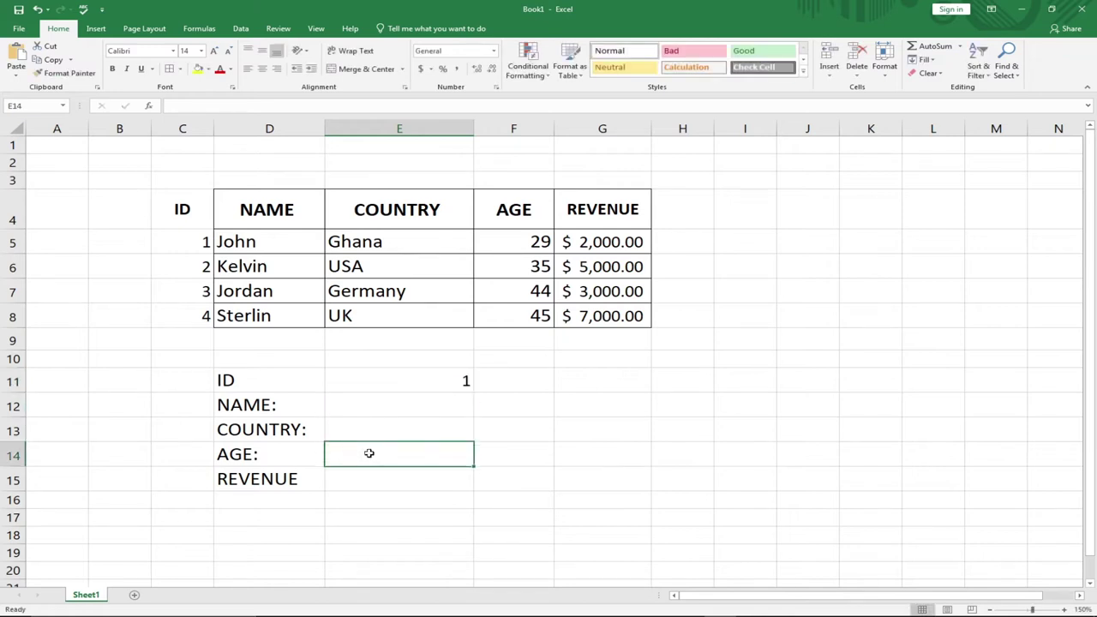
# Step: Enter =VLOOKUP(E11,C5:F8,4,0) in E14 so AGE returns 29 for ID 1
pyautogui.write('=vl')
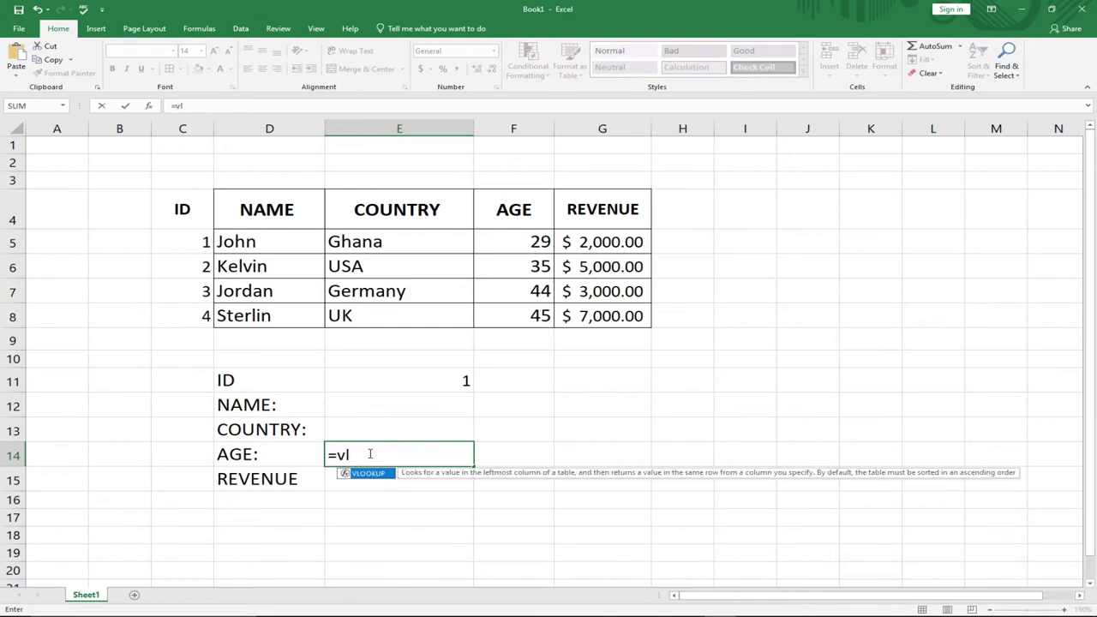
pyautogui.press('Tab')
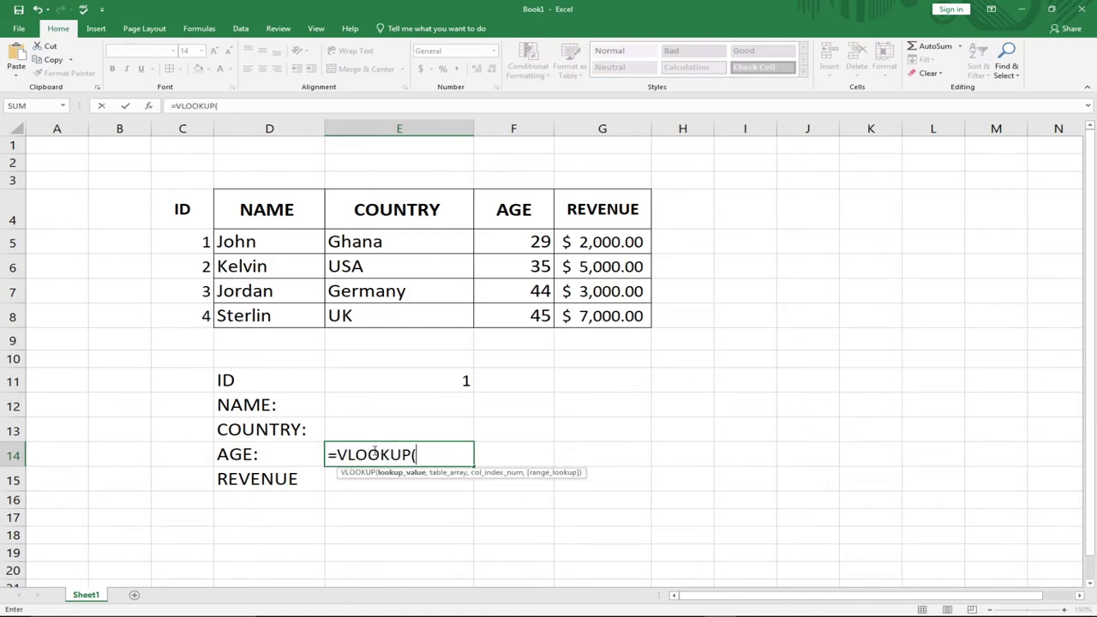
pyautogui.click(399, 379)
pyautogui.write(',')
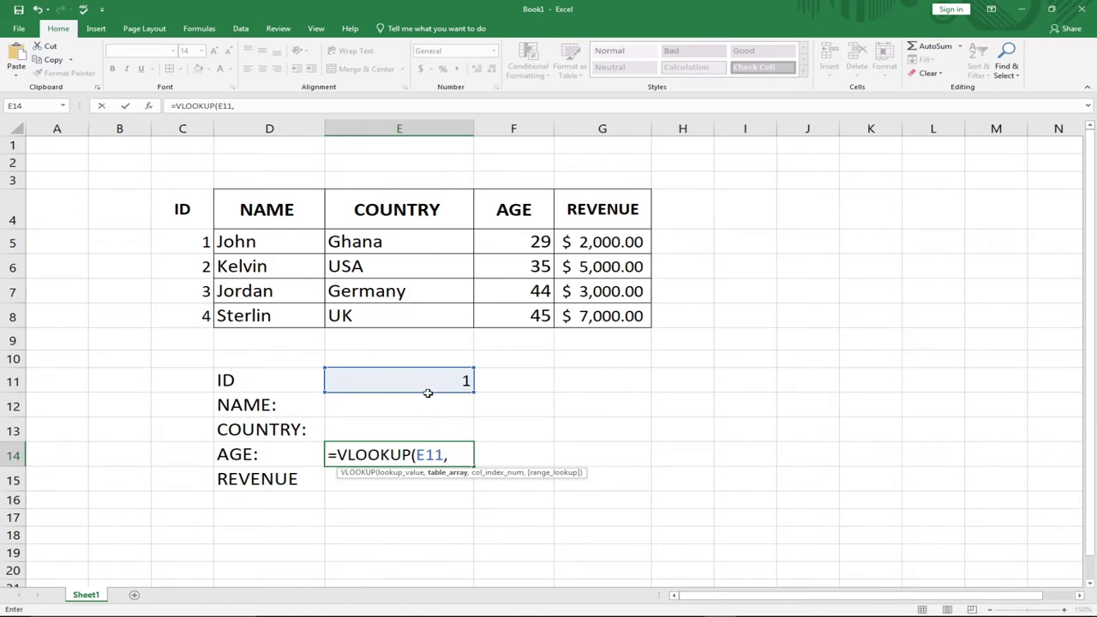
pyautogui.moveTo(181, 237); pyautogui.dragTo(502, 314)
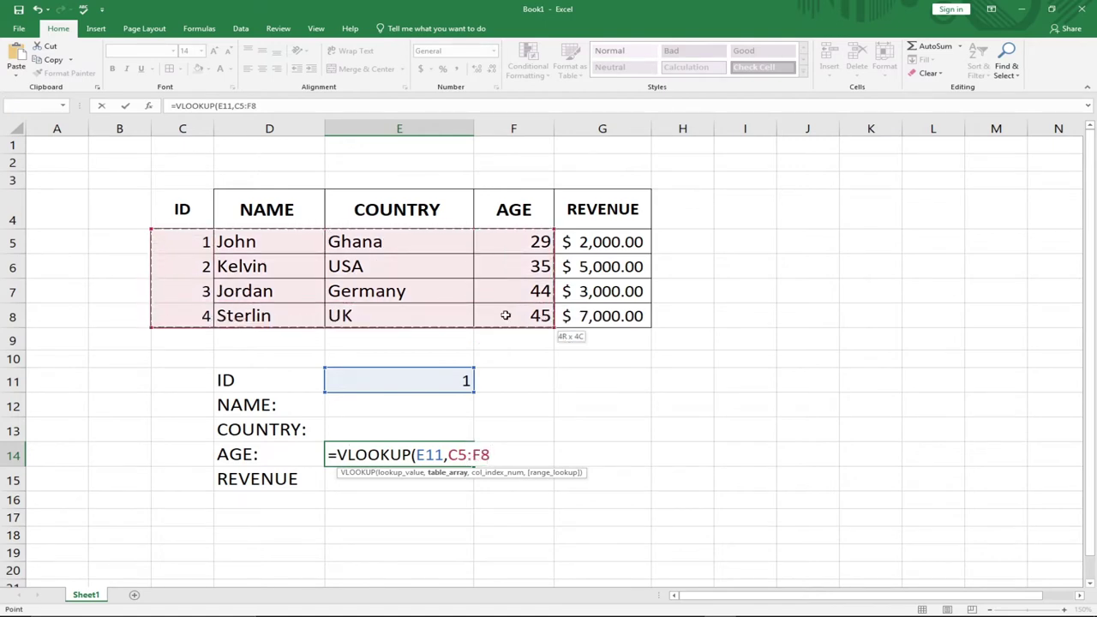
pyautogui.click(502, 314)
pyautogui.moveTo(208, 250); pyautogui.dragTo(503, 315)
pyautogui.write(',')
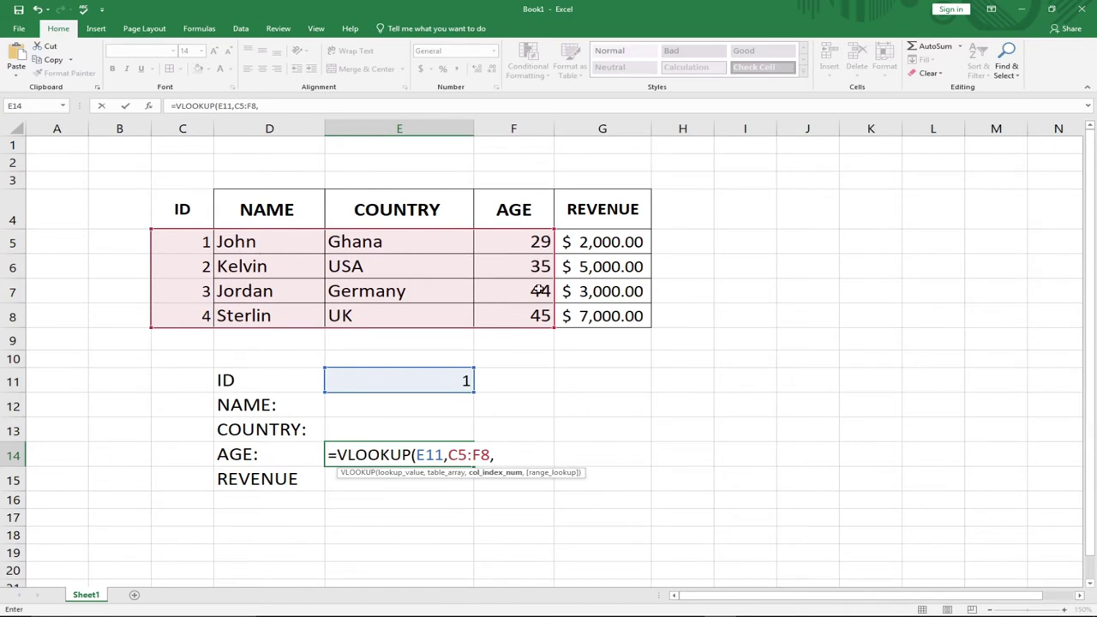
pyautogui.write('4,0')
pyautogui.press('Return')
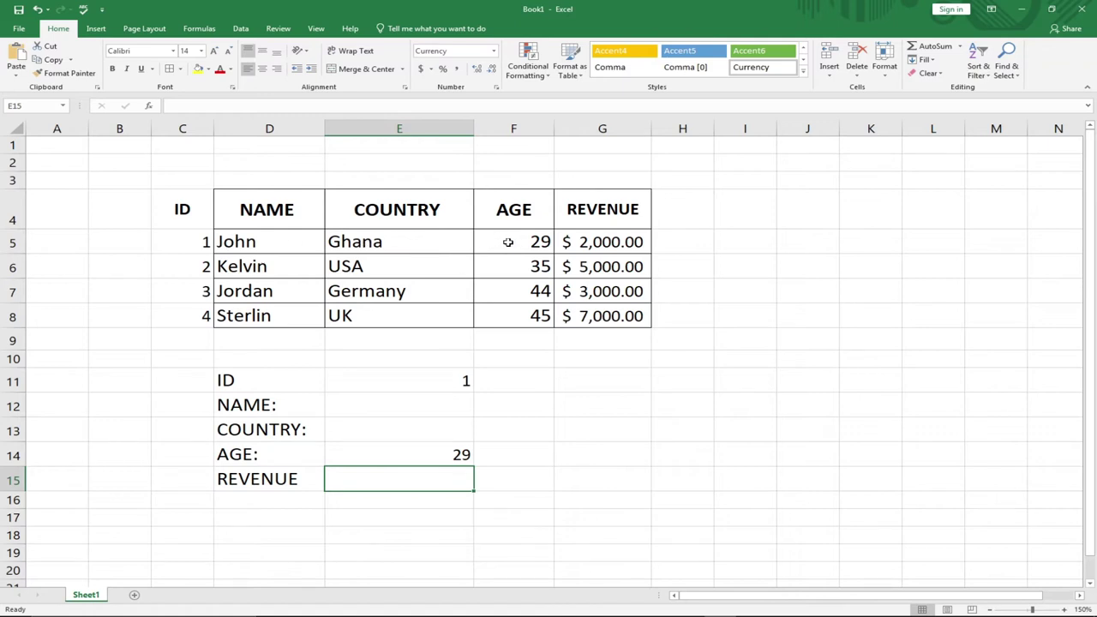
# Step: Test the age lookup with ID 2 in E11, cancelling a stray entry in E12
pyautogui.click(408, 403)
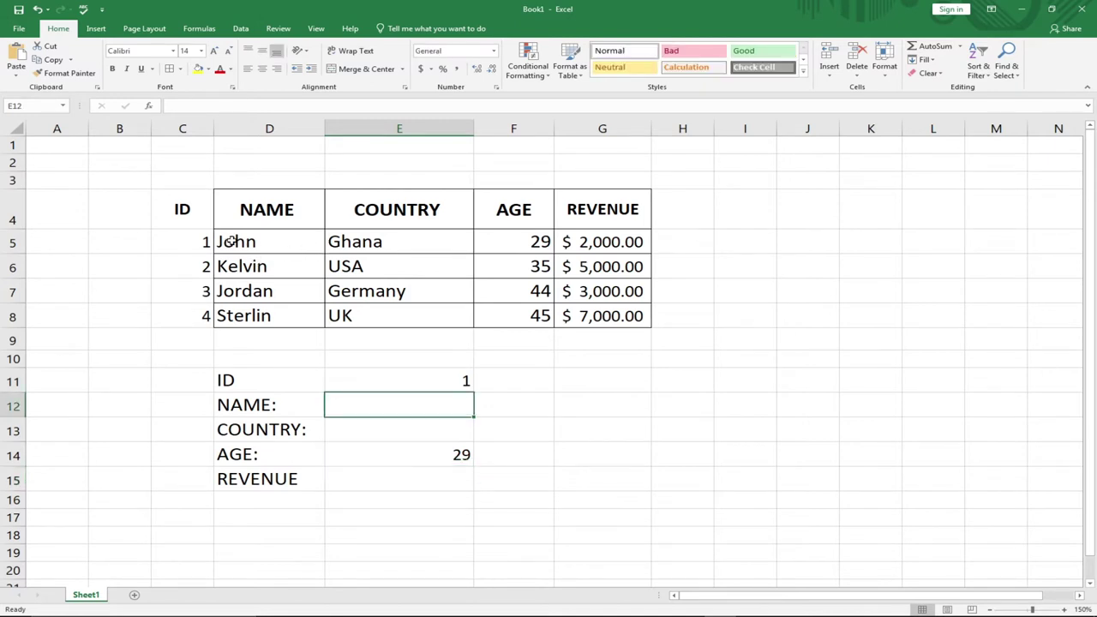
pyautogui.doubleClick(400, 405)
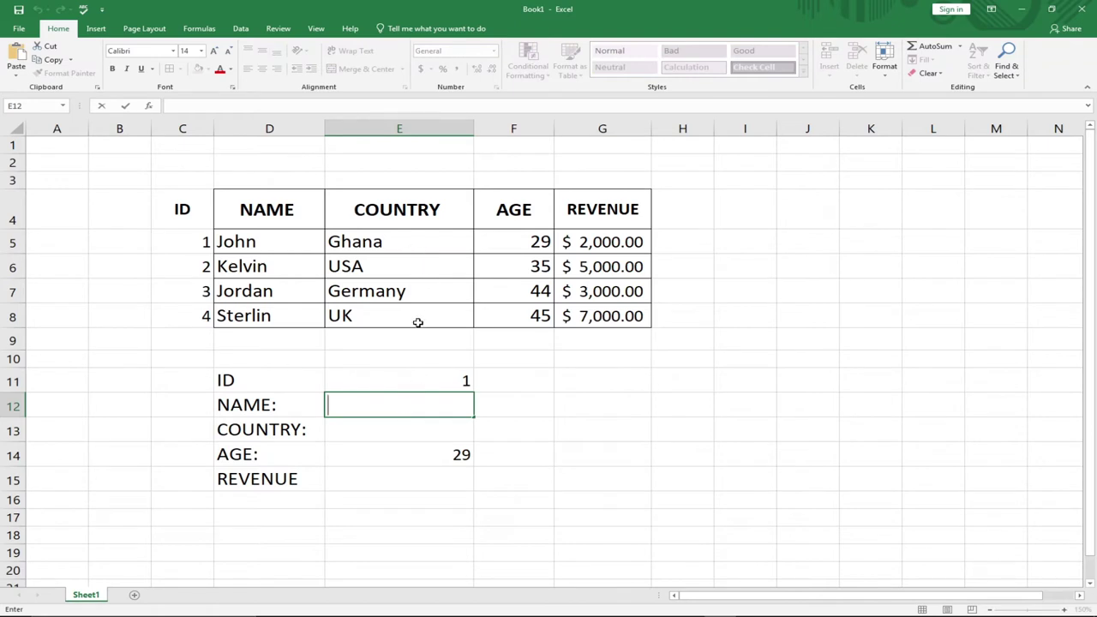
pyautogui.click(425, 383)
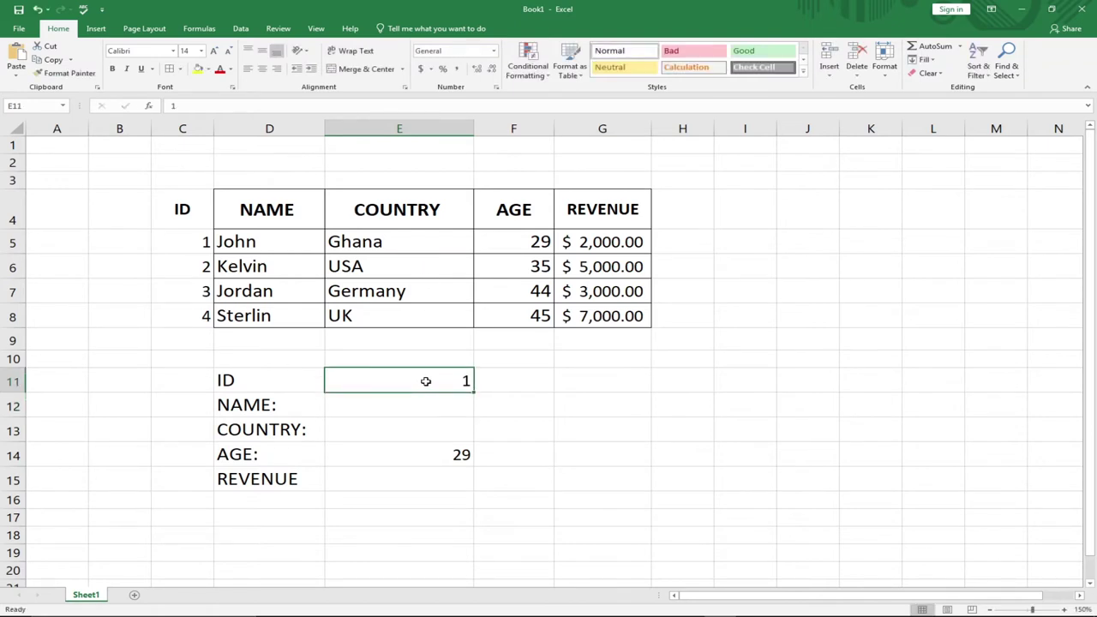
pyautogui.write('2')
pyautogui.press('Return')
pyautogui.write(']')
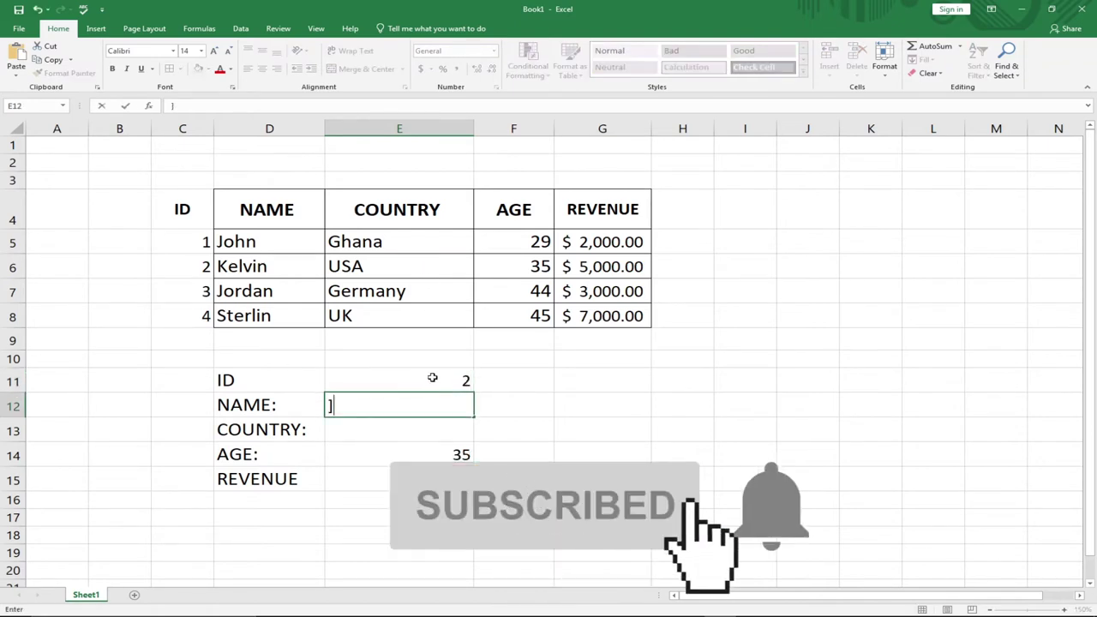
pyautogui.press('Escape')
# Step: Change the ID in E11 to 4 so AGE shows 45
pyautogui.click(433, 378)
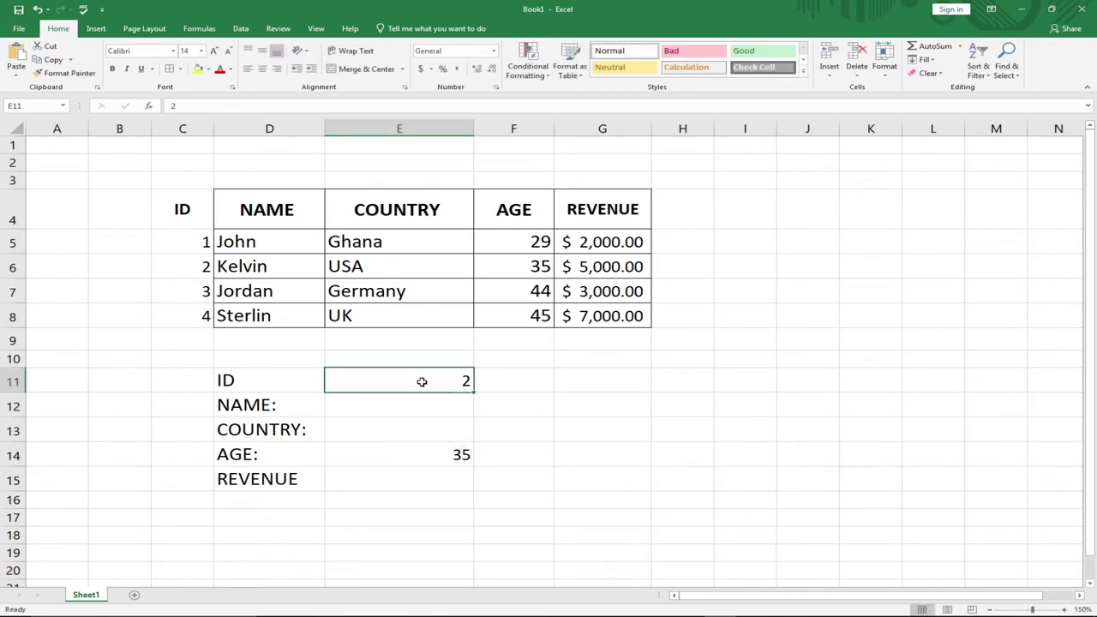
pyautogui.write('4')
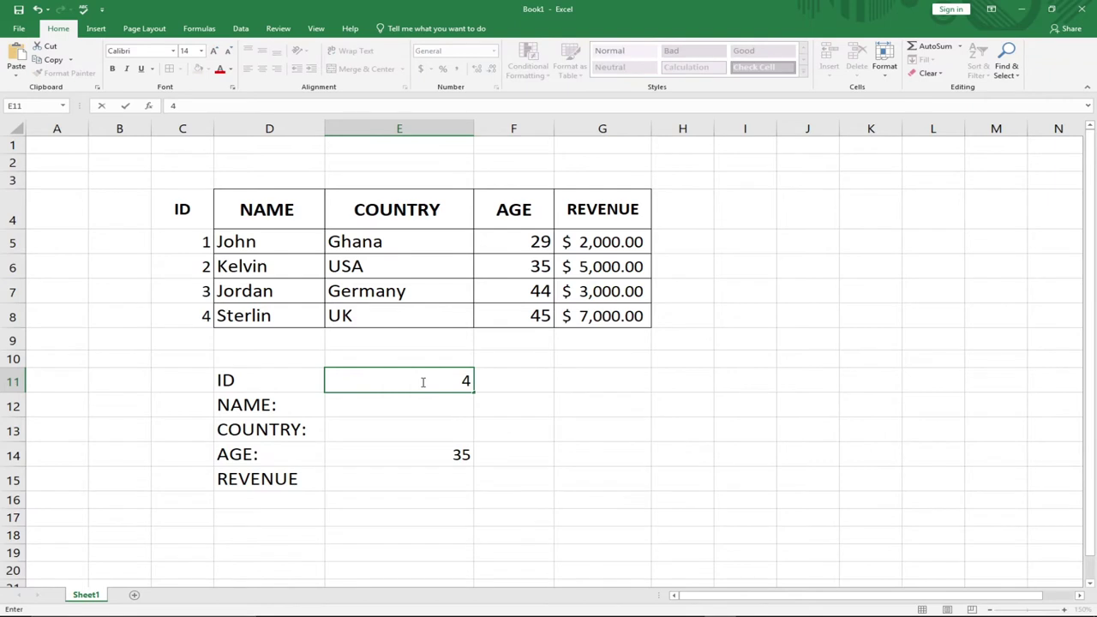
pyautogui.press('Return')
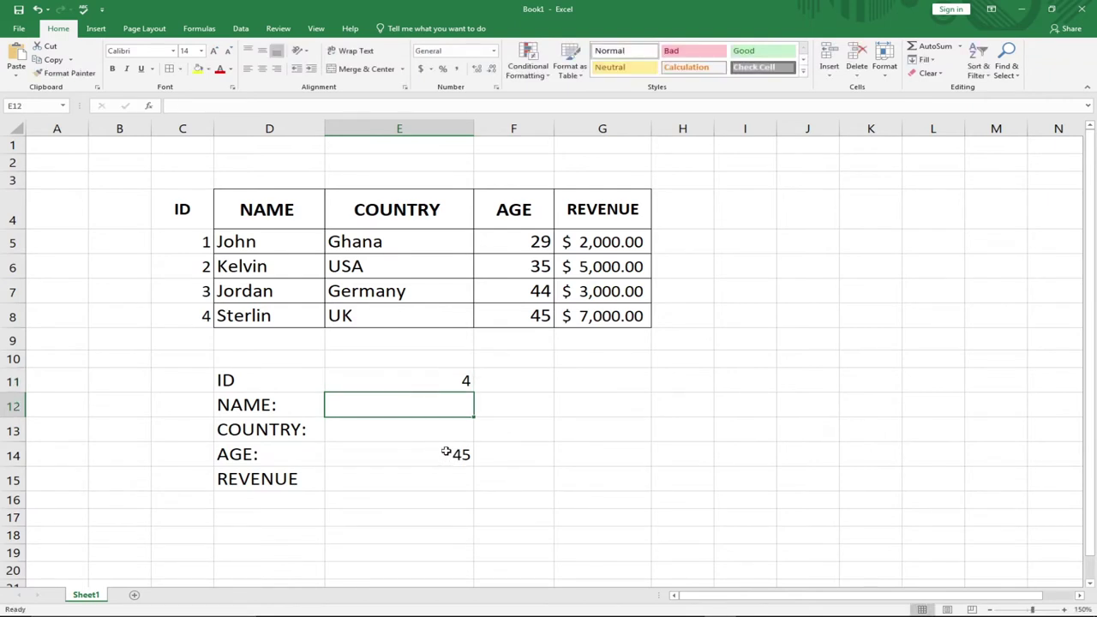
pyautogui.click(402, 379)
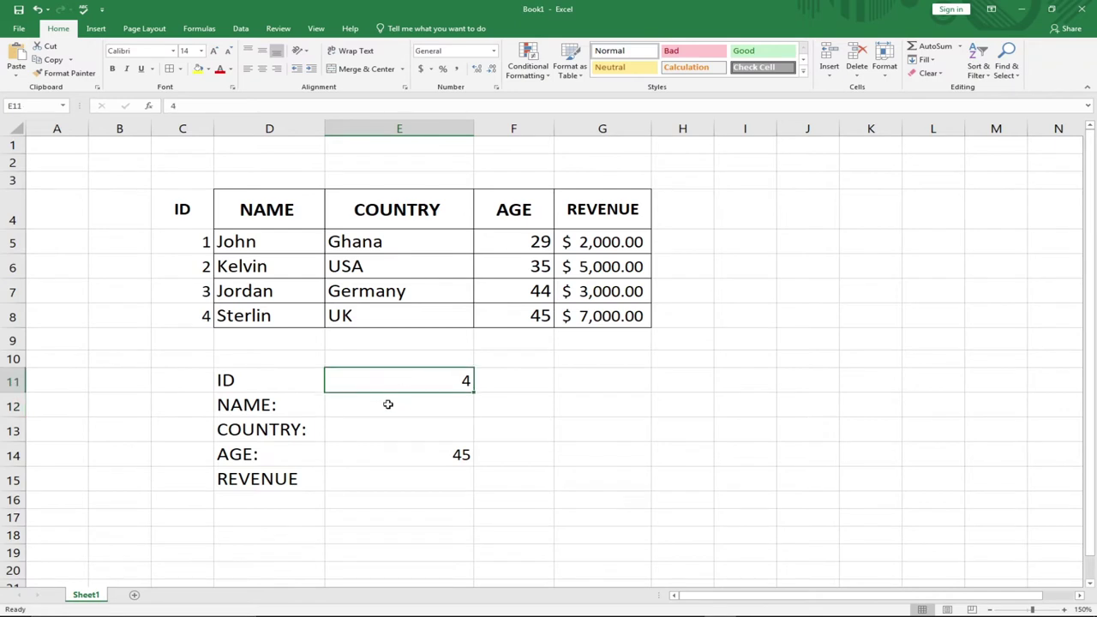
pyautogui.click(387, 405)
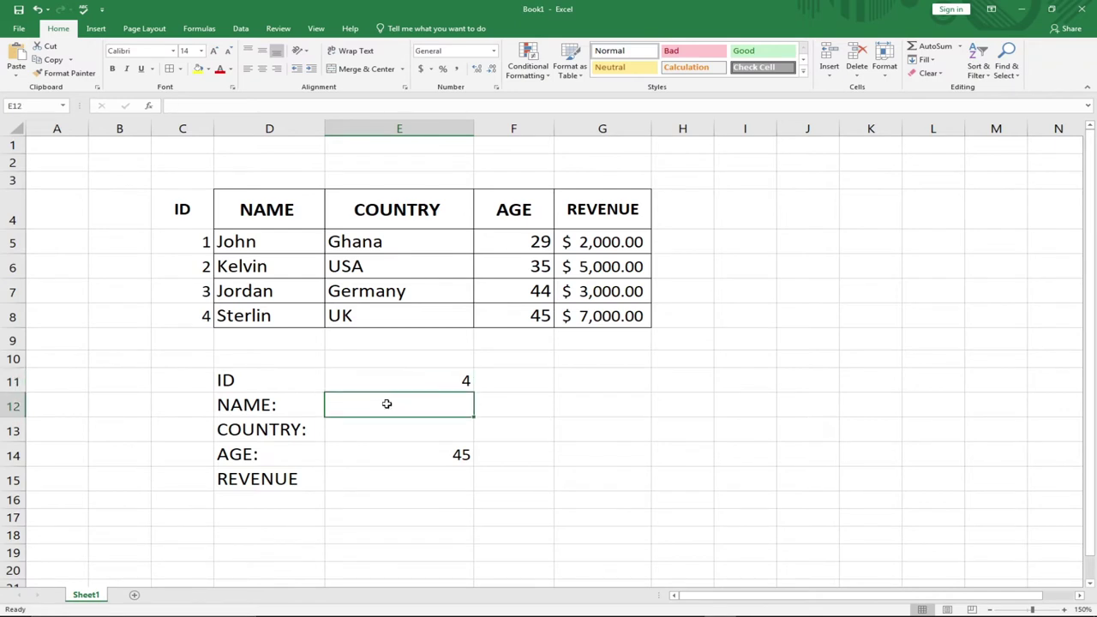
# Step: Enter =VLOOKUP(E11,C5:D8,2) in E12 to return the name, fixing the missing parenthesis
pyautogui.write('=vlo')
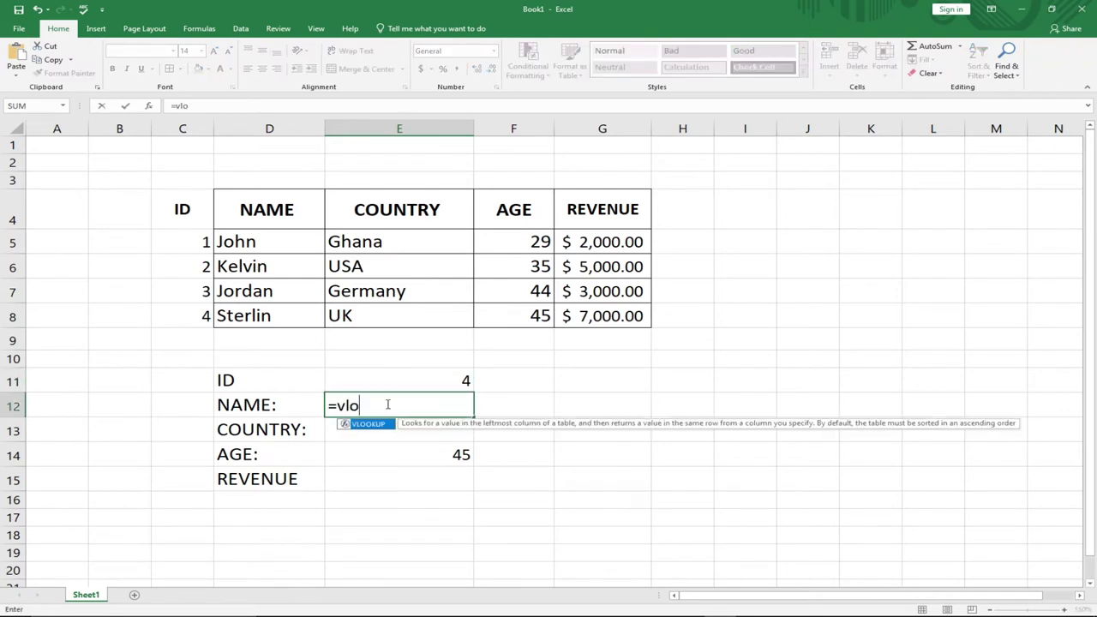
pyautogui.press('Tab')
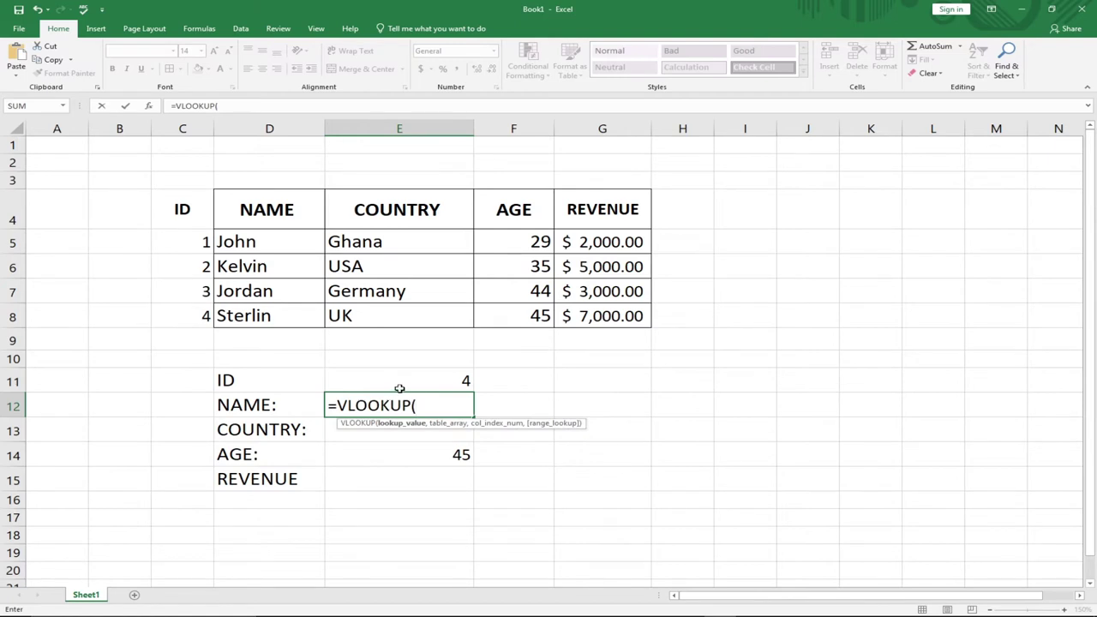
pyautogui.click(414, 381)
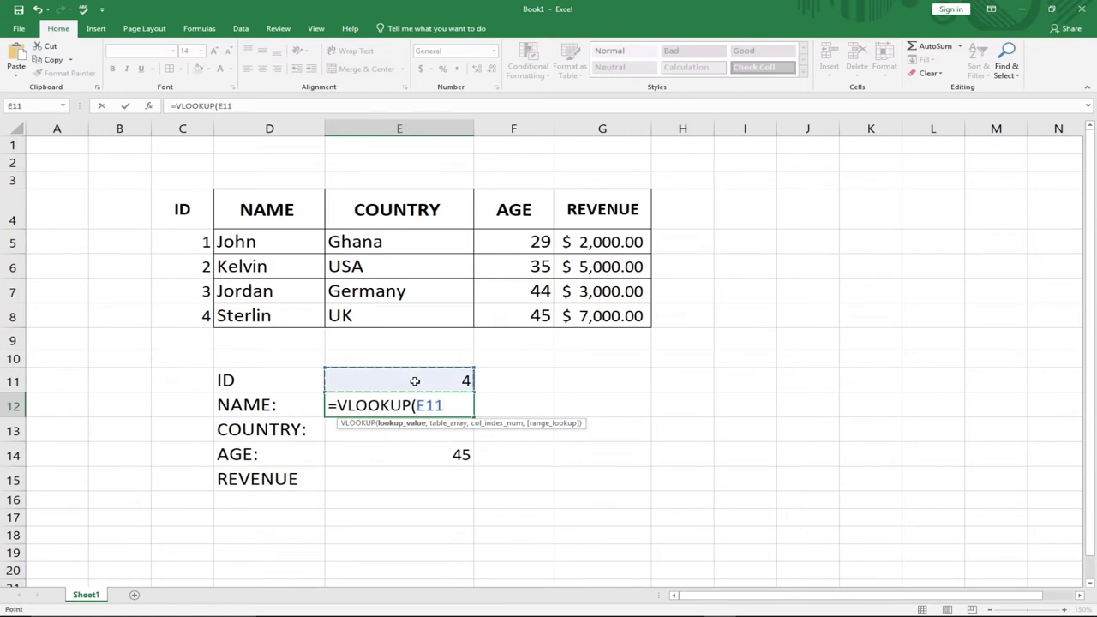
pyautogui.write(',')
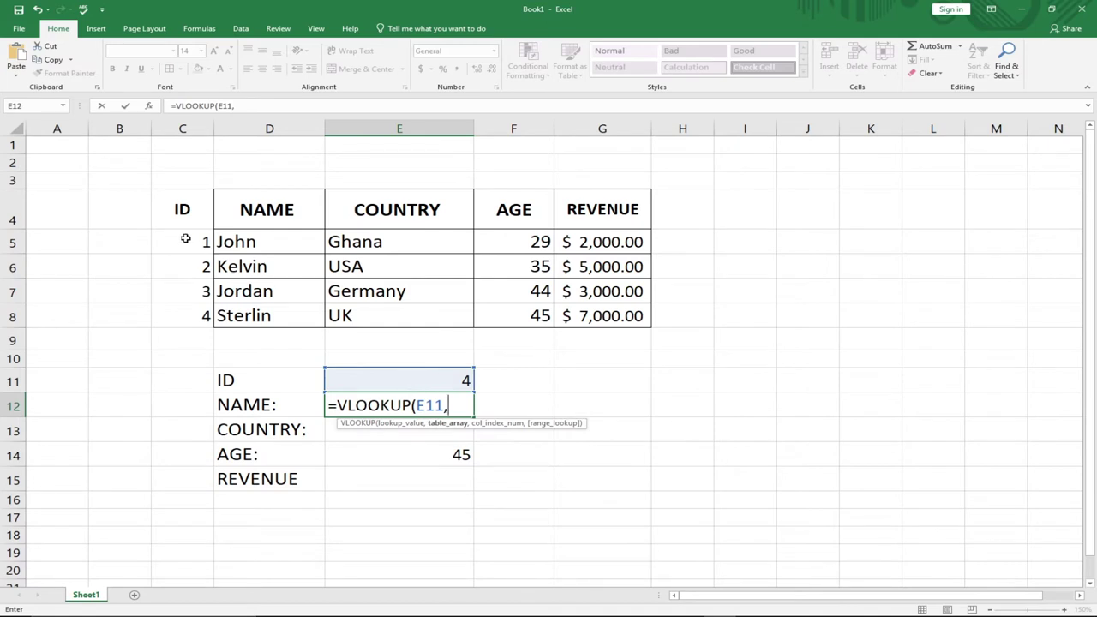
pyautogui.moveTo(186, 237); pyautogui.dragTo(252, 316)
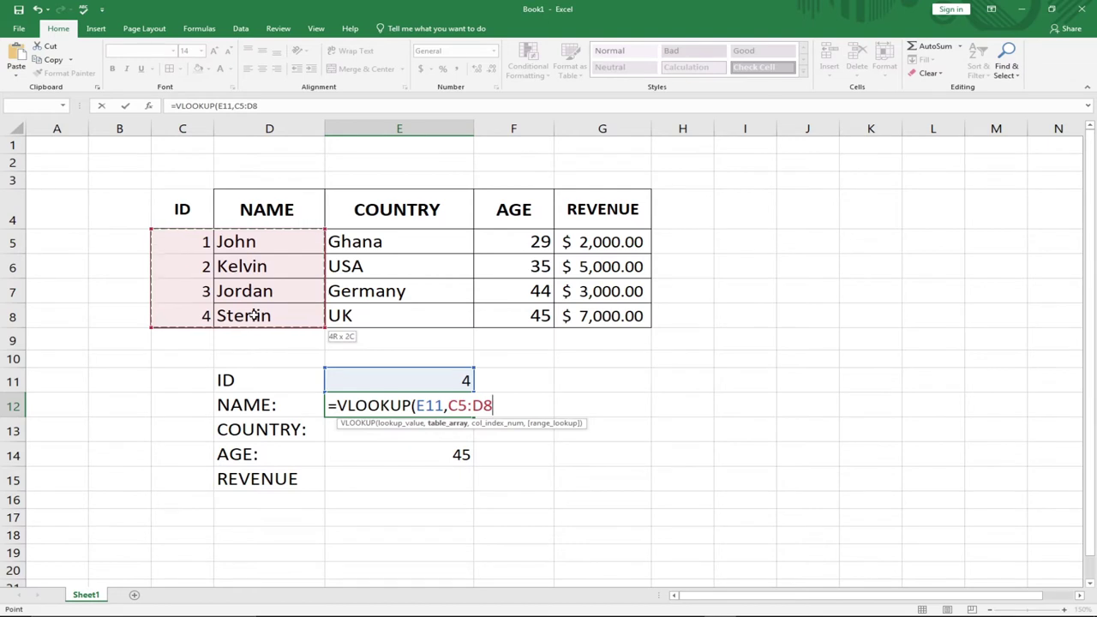
pyautogui.moveTo(254, 315); pyautogui.dragTo(254, 315)
pyautogui.write(',')
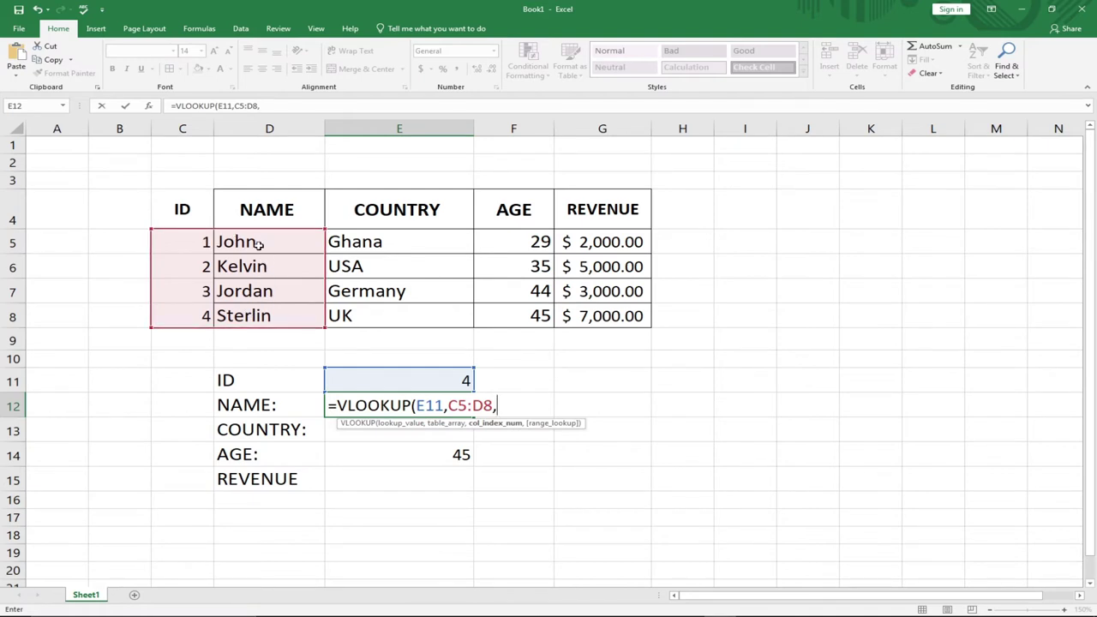
pyautogui.write('2_')
pyautogui.press('Return')
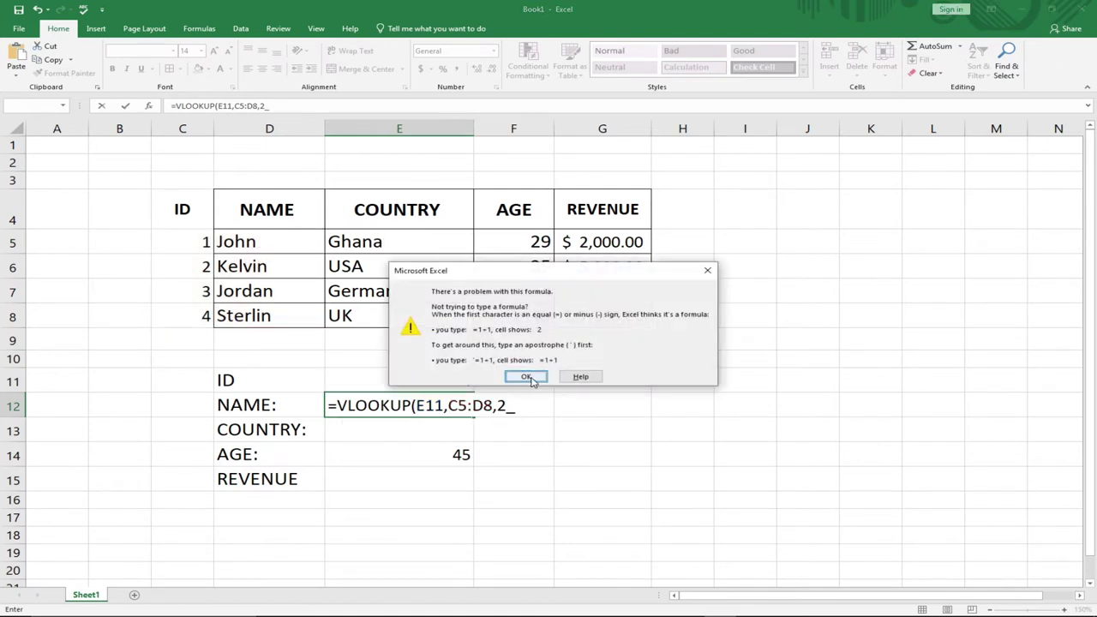
pyautogui.click(526, 377)
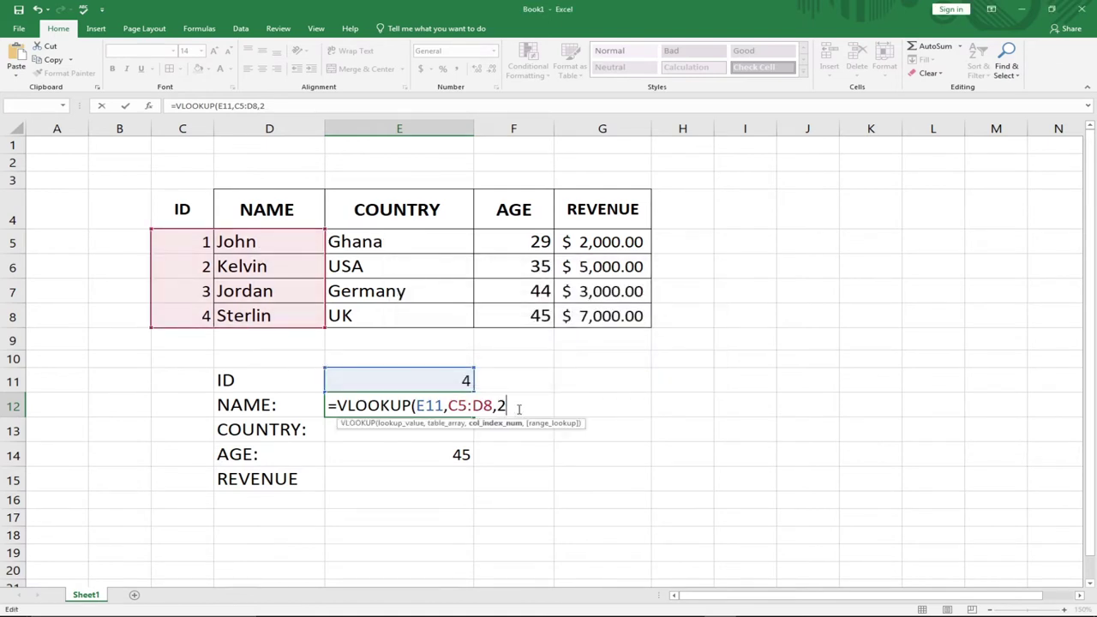
pyautogui.write(')')
pyautogui.press('Return')
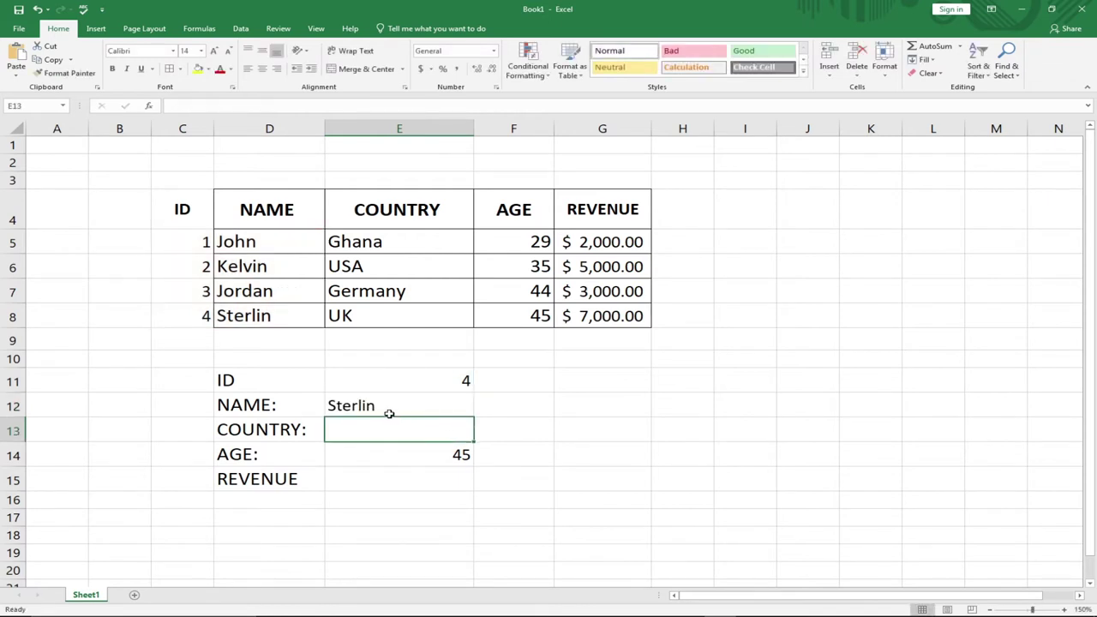
# Step: Change the ID in E11 from 4 to 3 so Jordan and age 44 appear
pyautogui.click(446, 377)
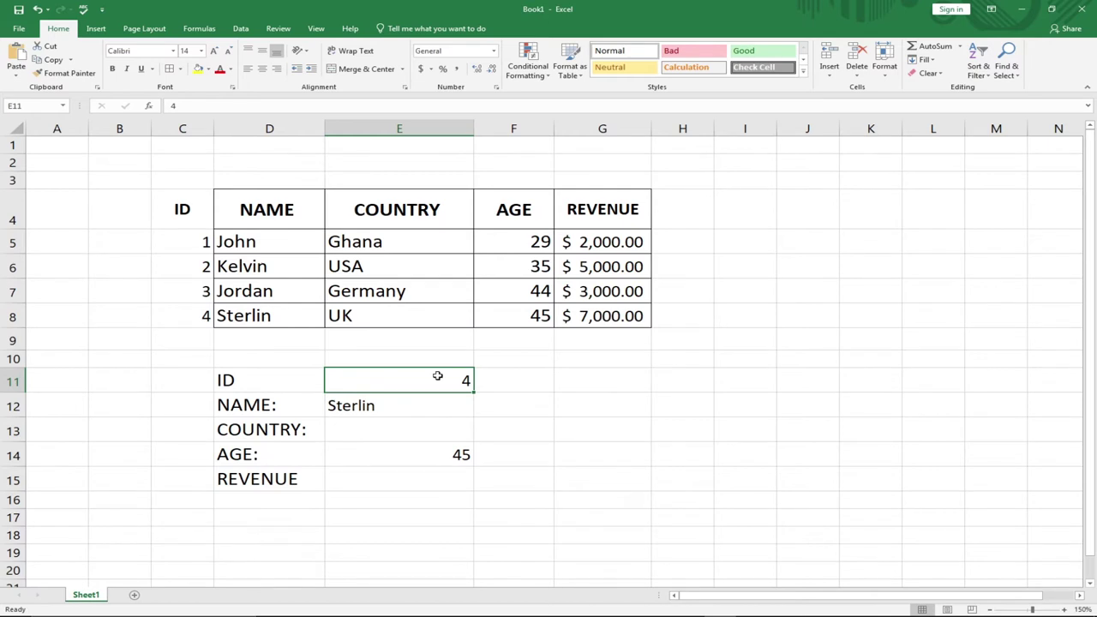
pyautogui.doubleClick(450, 379)
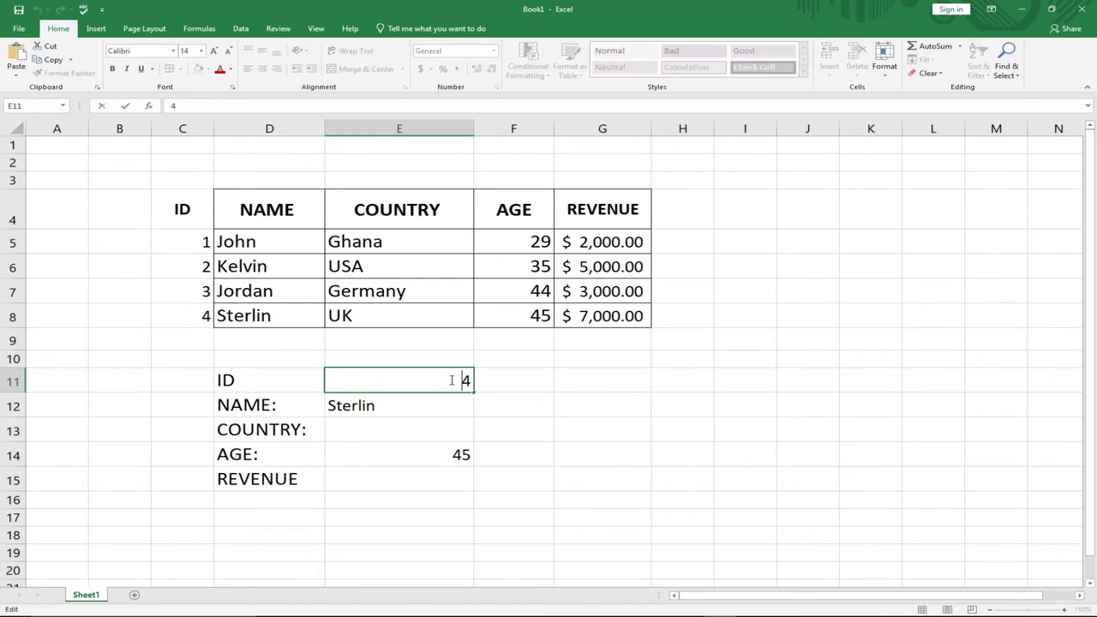
pyautogui.press('BackSpace')
pyautogui.write('3')
pyautogui.press('Return')
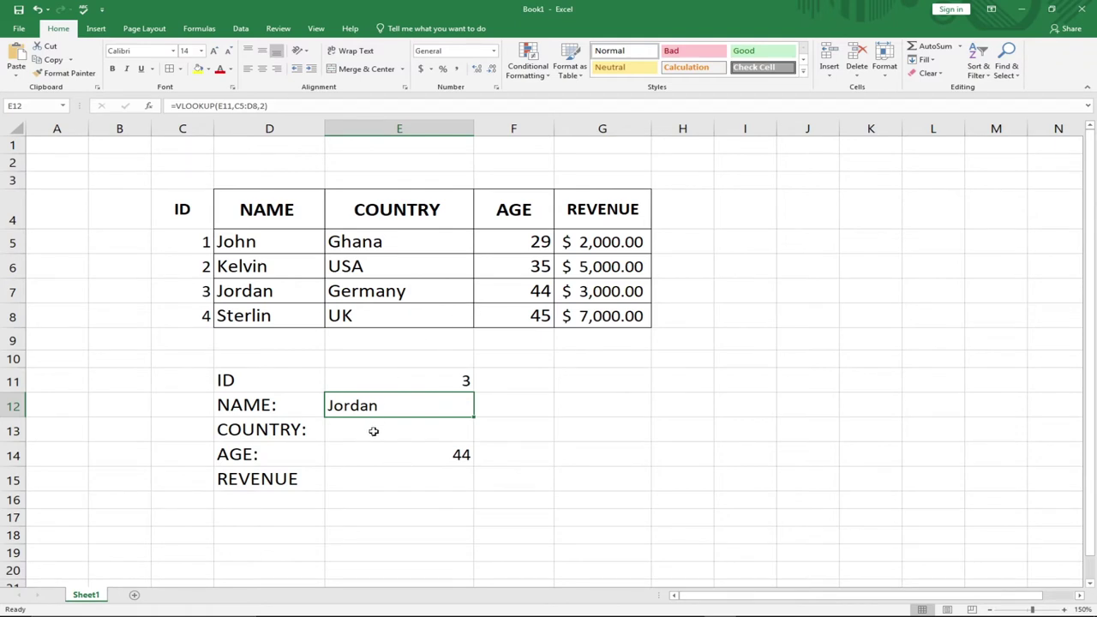
pyautogui.click(374, 430)
pyautogui.write('=')
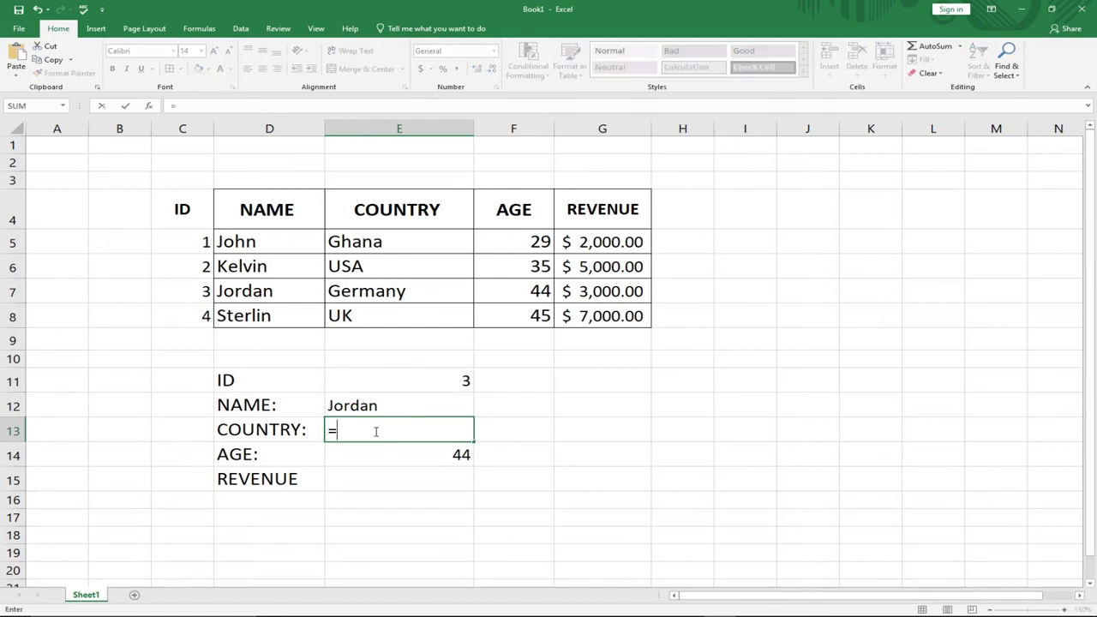
pyautogui.write('b')
# Step: Enter =VLOOKUP(E11,C5:E8,3) in E13 so COUNTRY returns Germany for ID 3
pyautogui.press('BackSpace')
pyautogui.write('vl')
pyautogui.press('Tab')
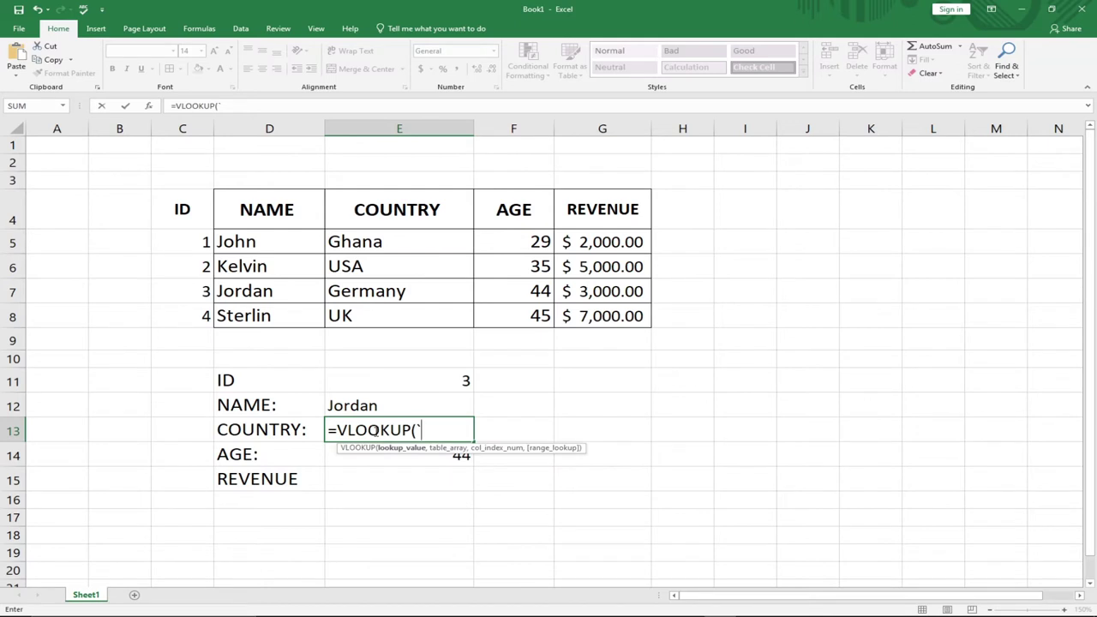
pyautogui.press('BackSpace')
pyautogui.click(400, 384)
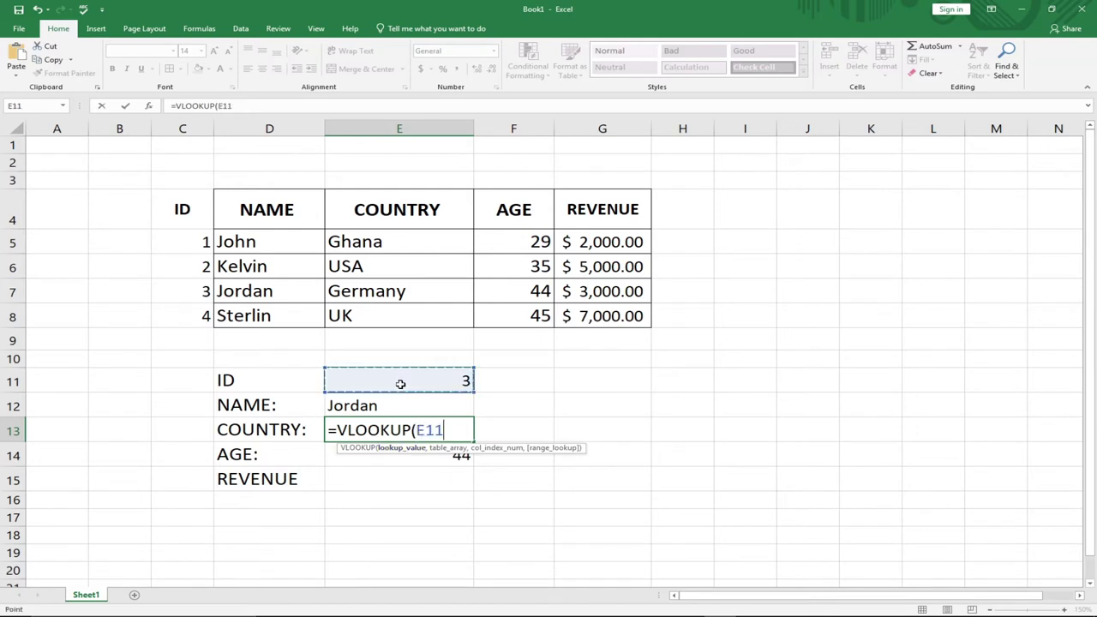
pyautogui.write(',')
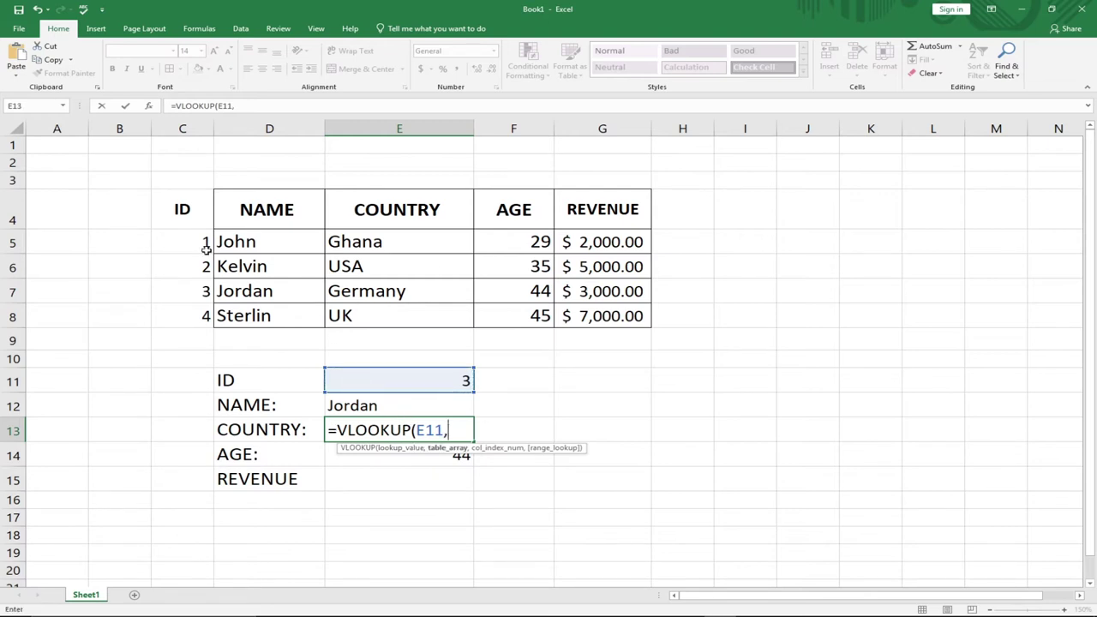
pyautogui.moveTo(159, 237); pyautogui.dragTo(396, 308)
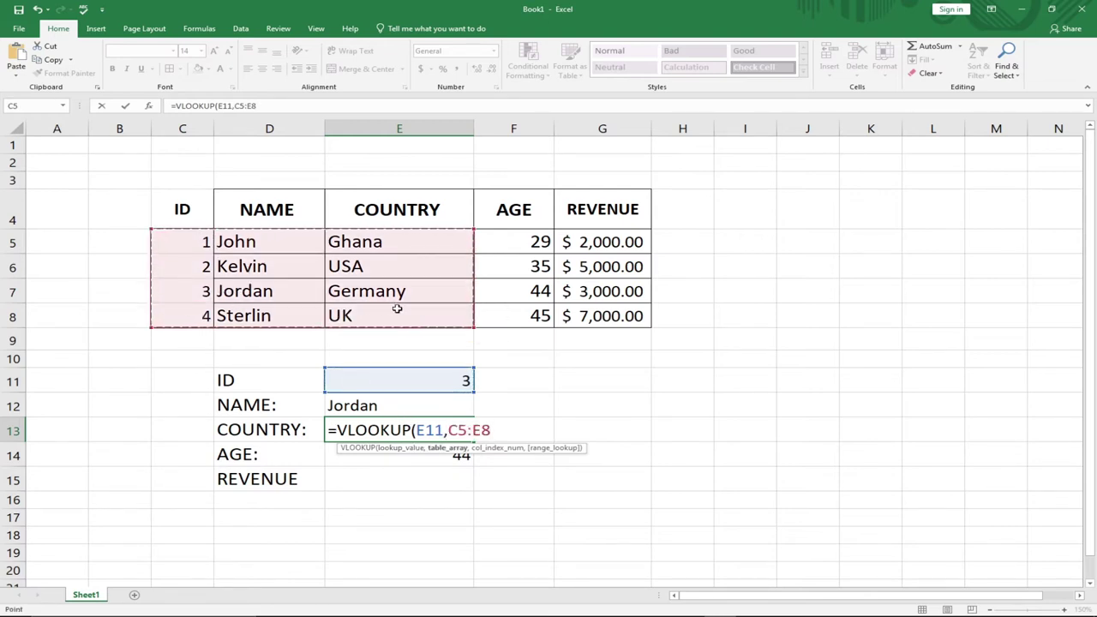
pyautogui.write(',')
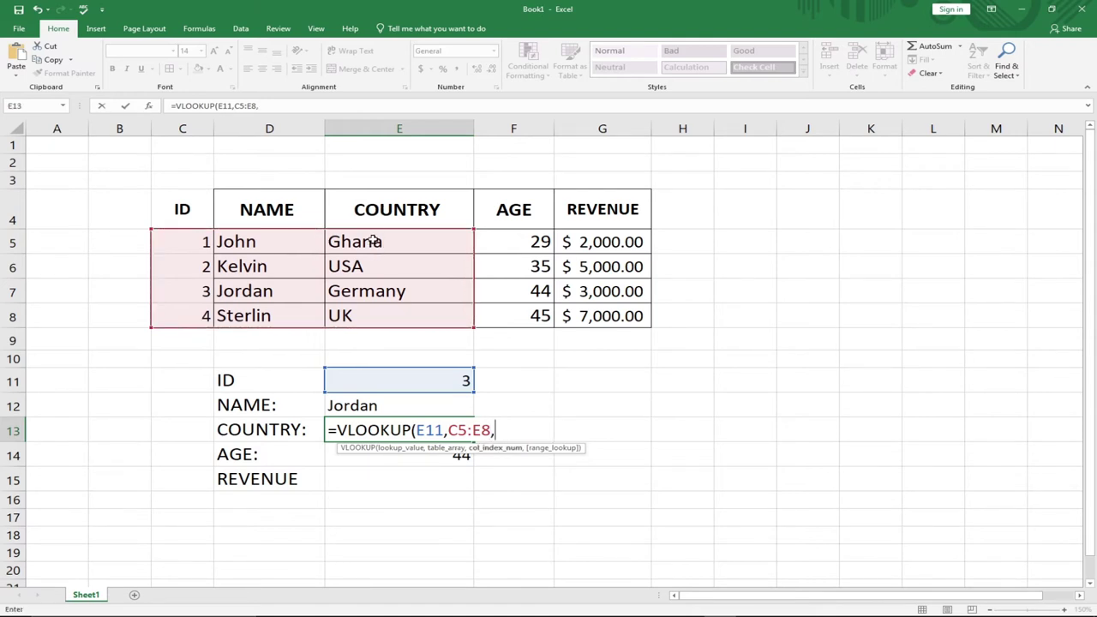
pyautogui.write('3)')
pyautogui.press('Return')
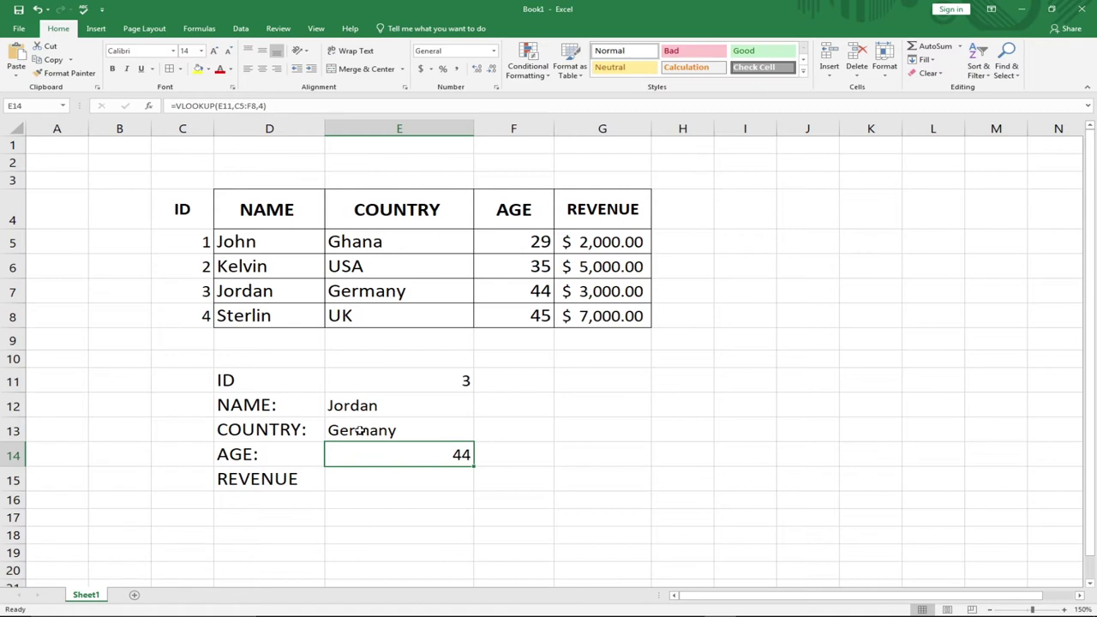
pyautogui.click(369, 480)
pyautogui.write('=')
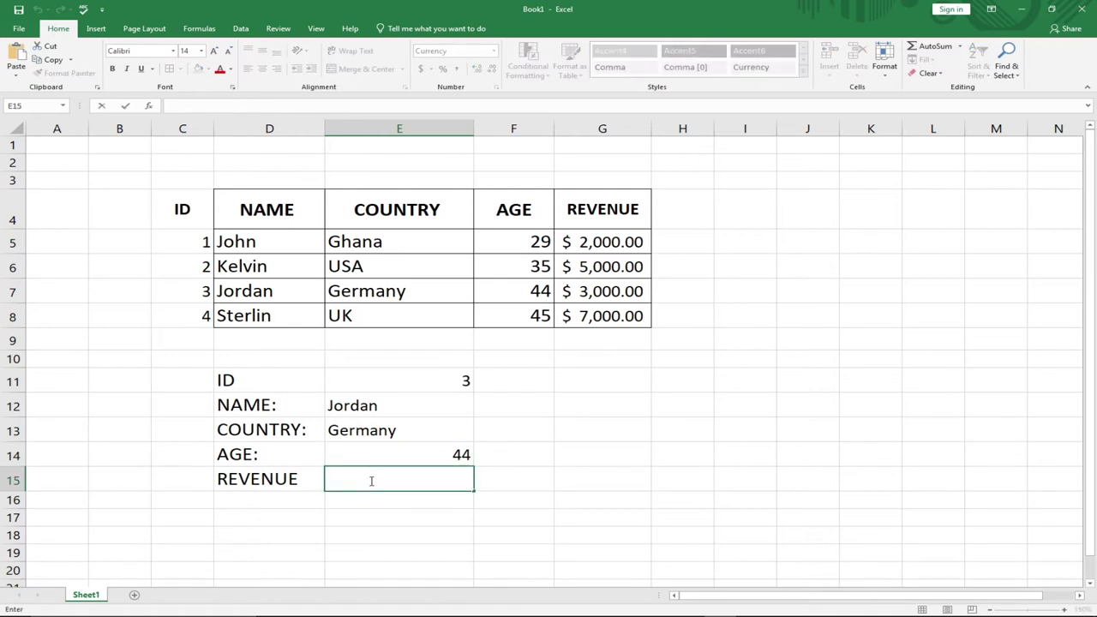
pyautogui.write('vlo')
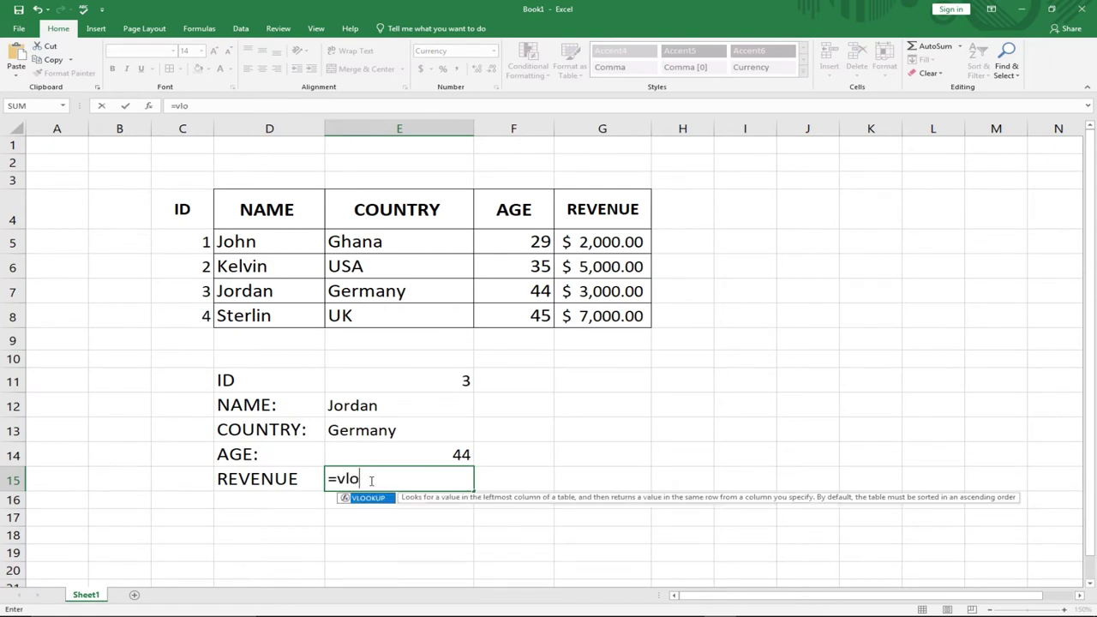
# Step: Enter =VLOOKUP(E11,C5:G8,5) in E15 so REVENUE returns $3,000.00 for ID 3
pyautogui.press('Tab')
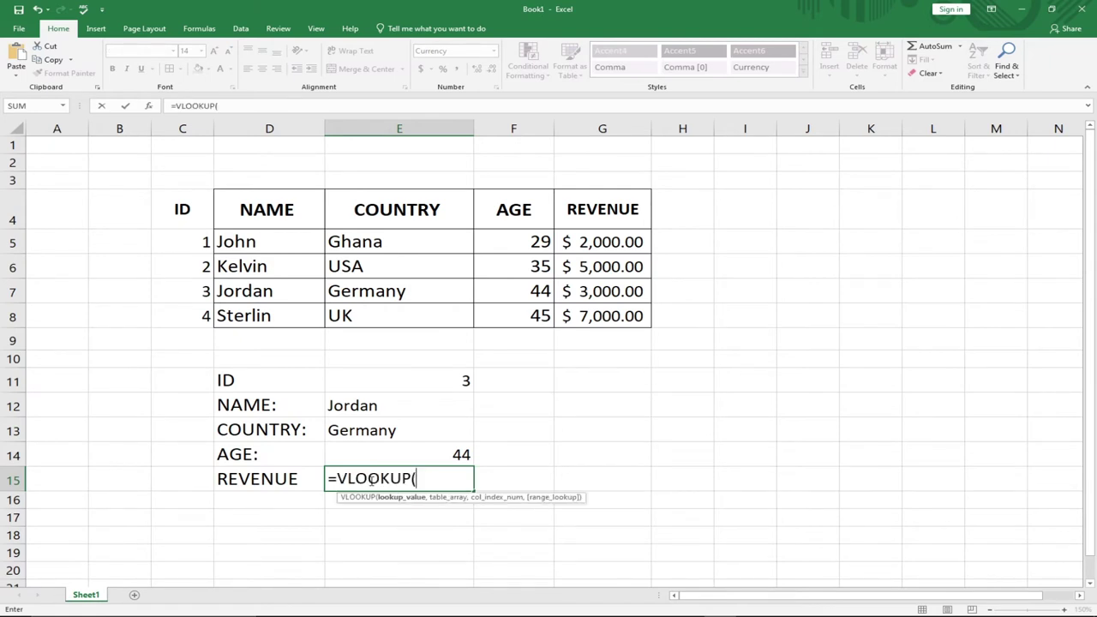
pyautogui.click(390, 378)
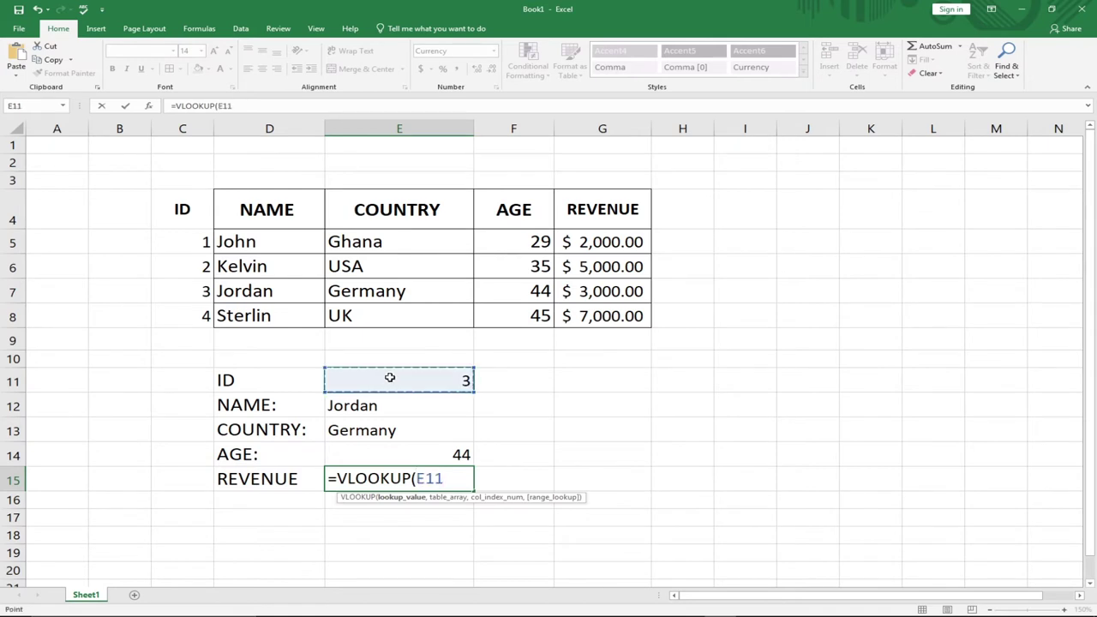
pyautogui.write(',')
pyautogui.moveTo(191, 240); pyautogui.dragTo(612, 314)
pyautogui.click(612, 316)
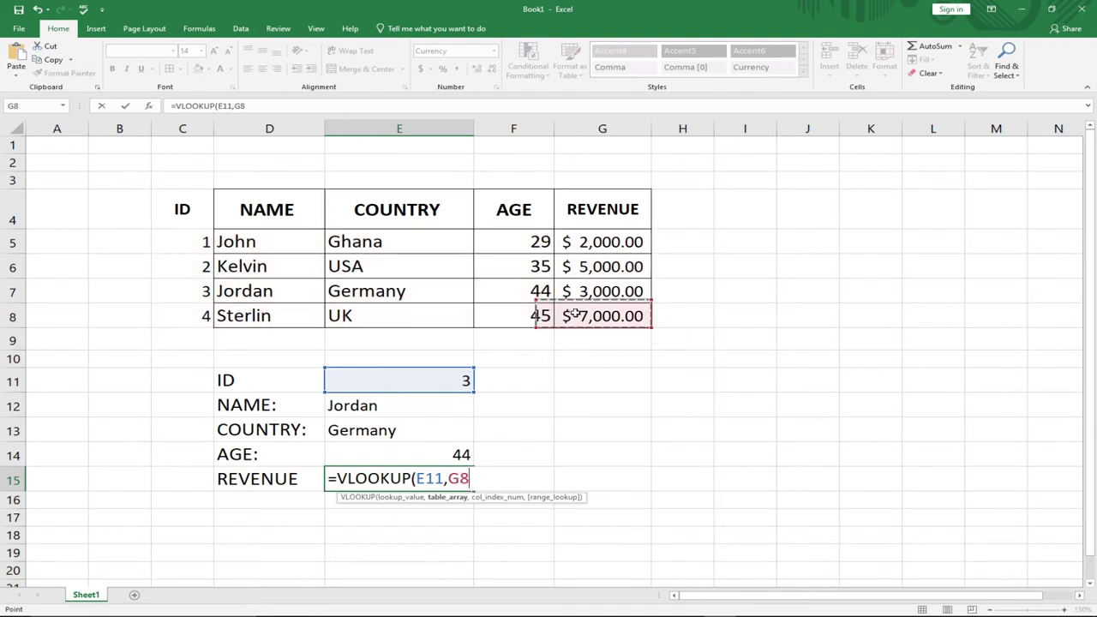
pyautogui.moveTo(184, 239); pyautogui.dragTo(579, 315)
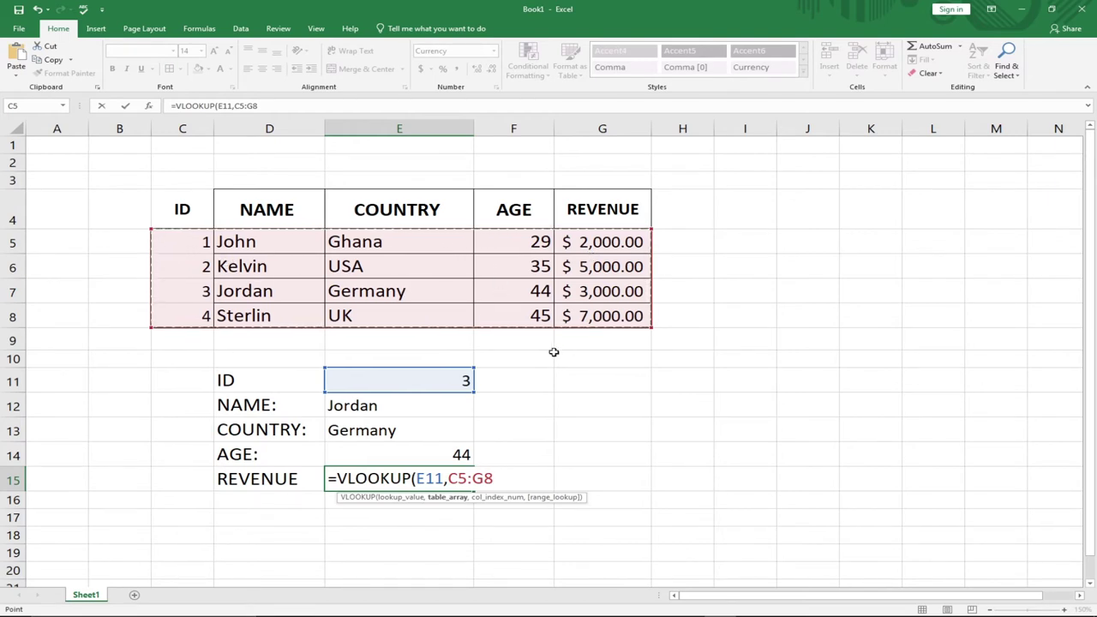
pyautogui.write(',5')
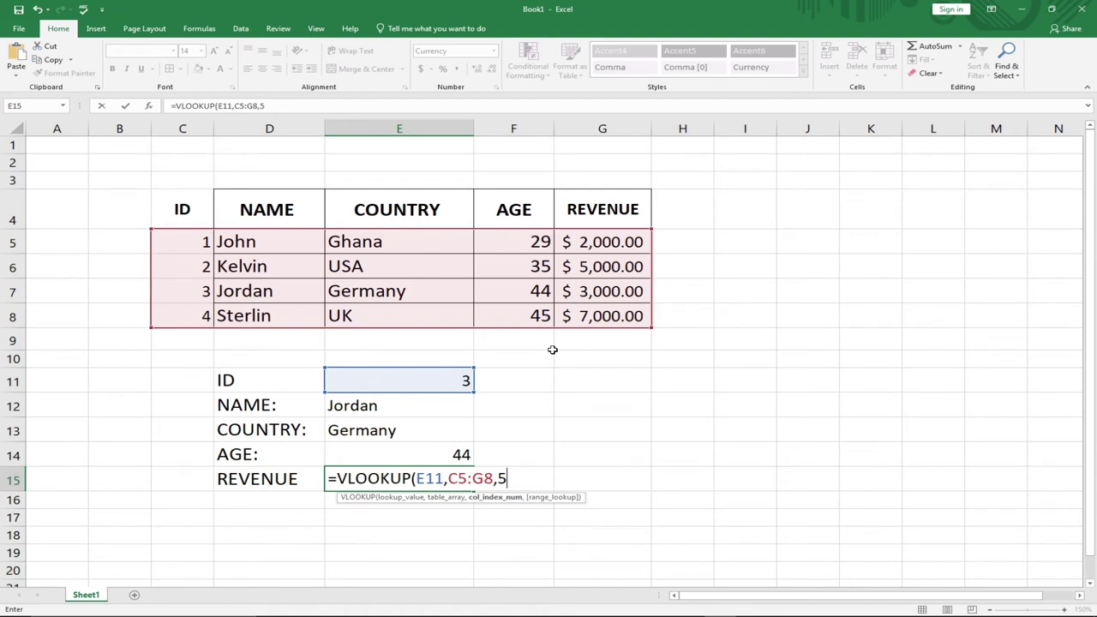
pyautogui.write(')')
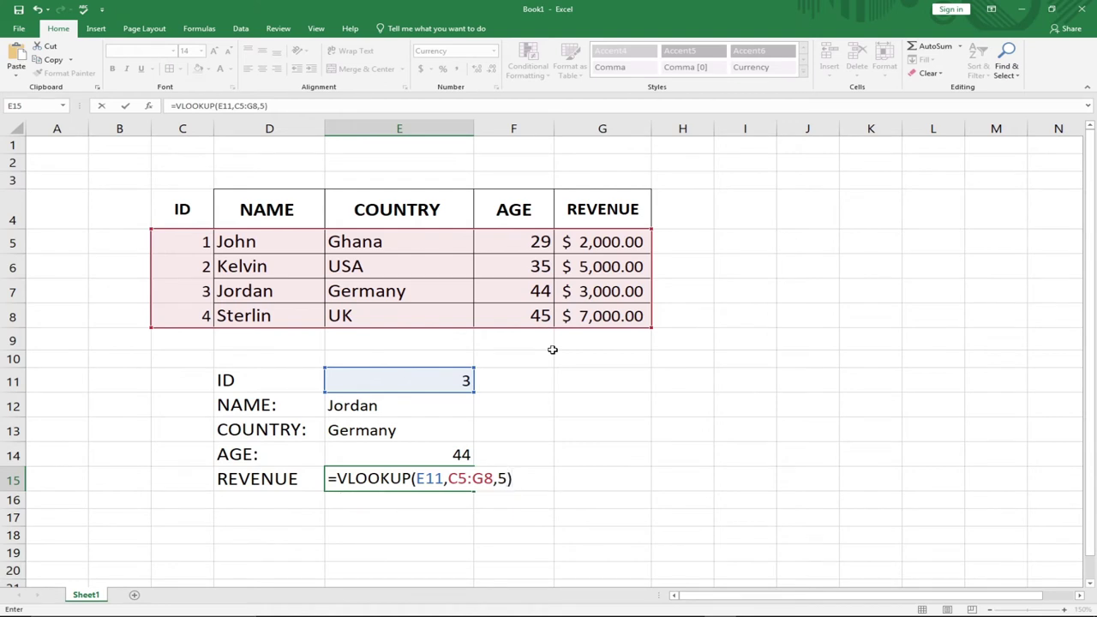
pyautogui.press('Return')
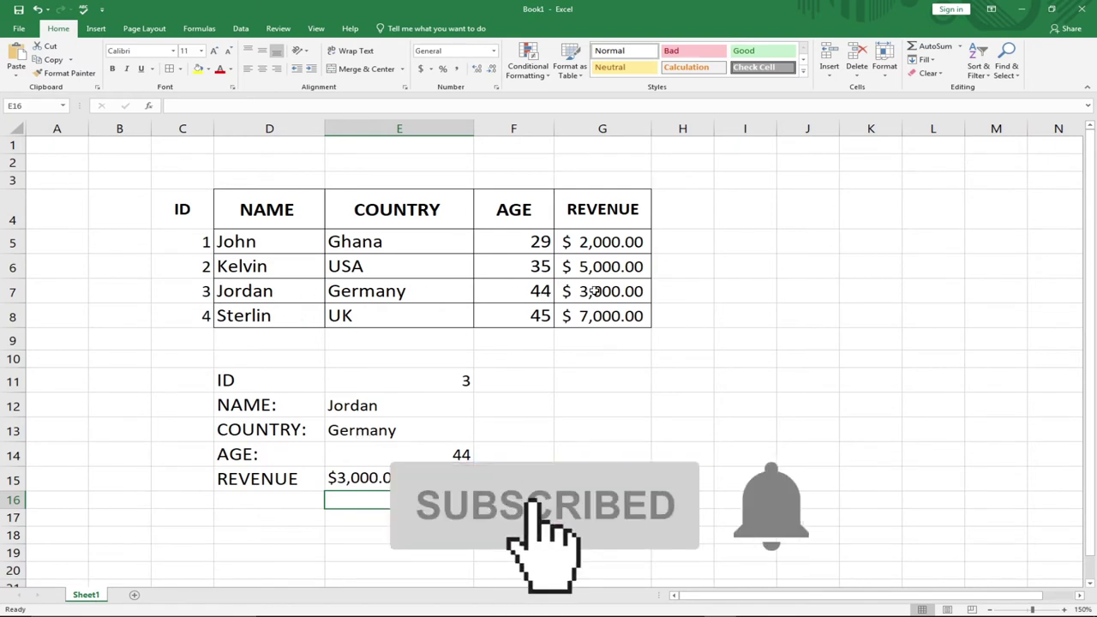
pyautogui.click(436, 381)
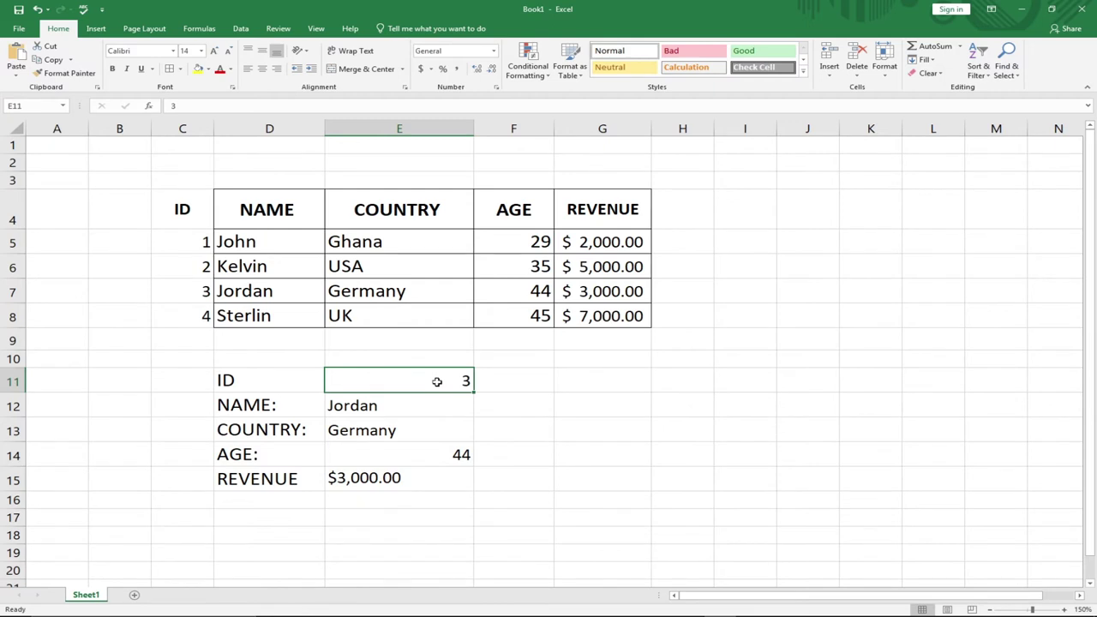
# Step: Set the ID to 4, then to 1, giving John, Ghana, 29 and $2,000.00
pyautogui.write('4')
pyautogui.press('Return')
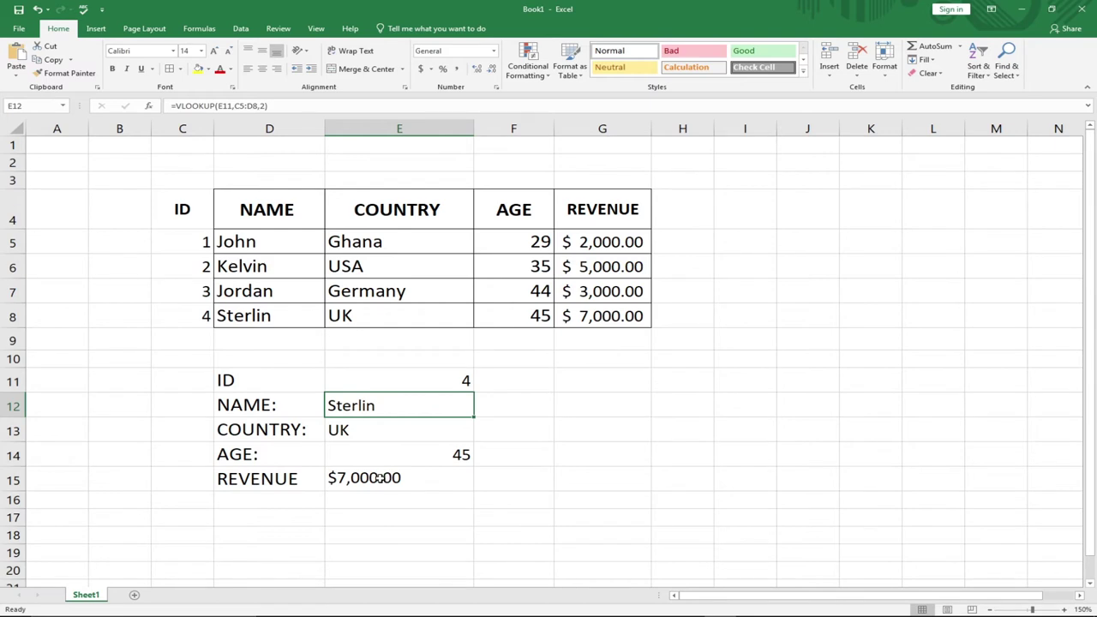
pyautogui.click(401, 370)
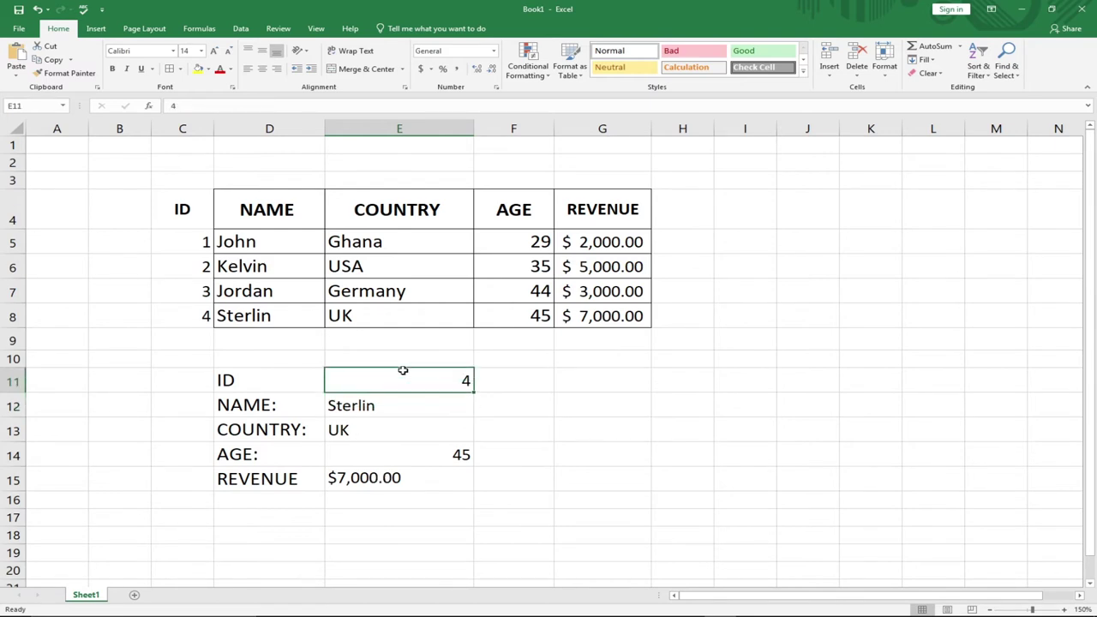
pyautogui.write('1')
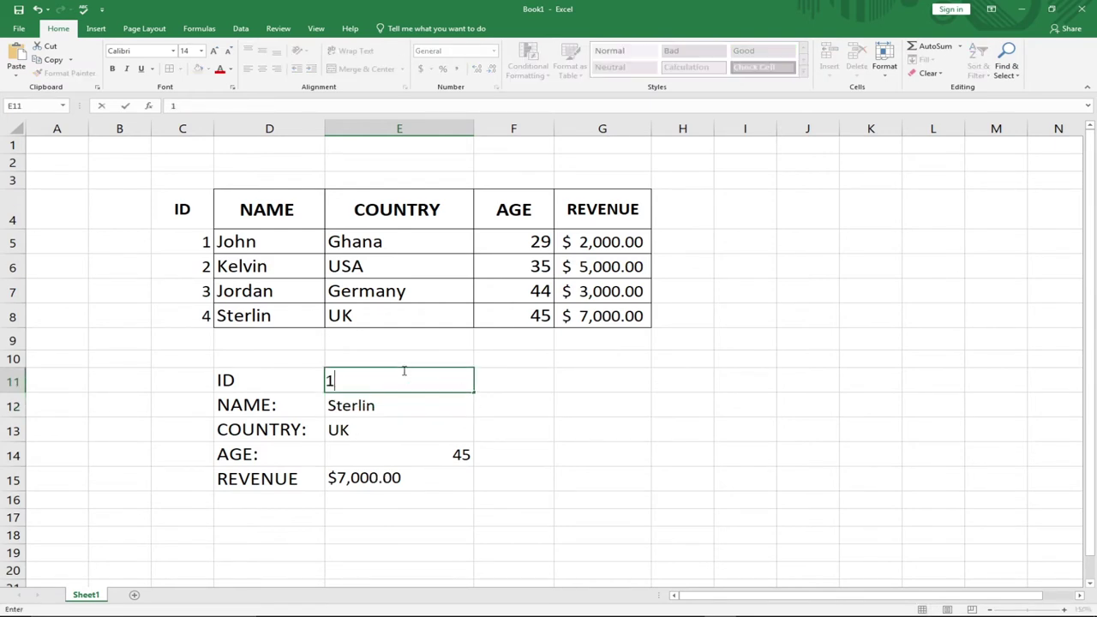
pyautogui.press('Return')
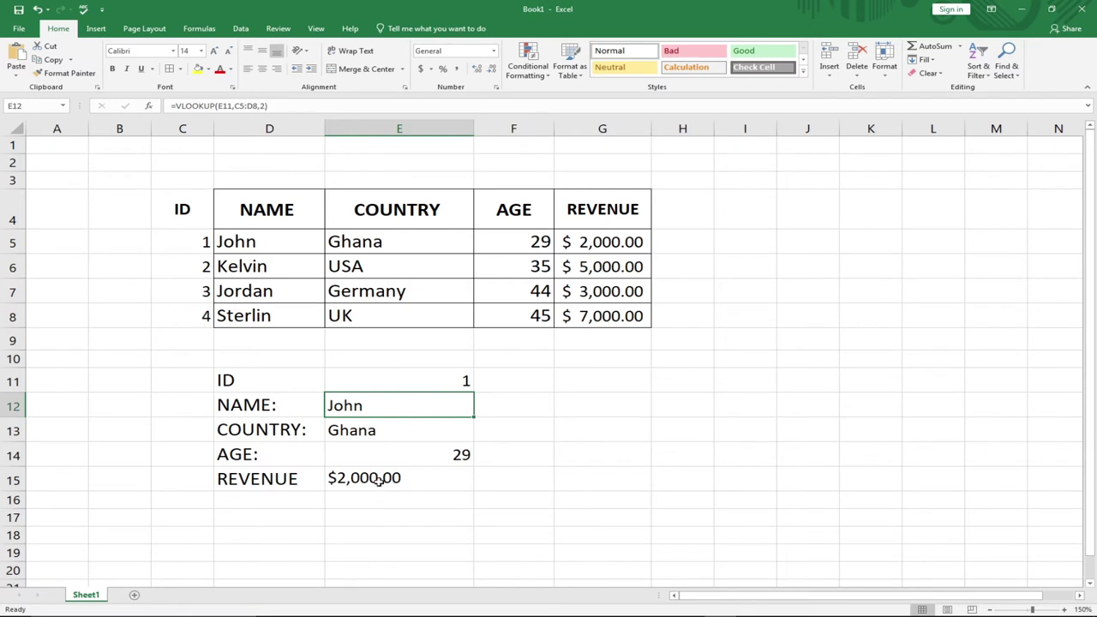
# Step: Review the NAME, COUNTRY, AGE and REVENUE formulas in E12–E15, then clear them and reselect E11
pyautogui.doubleClick(388, 407)
pyautogui.click(380, 431)
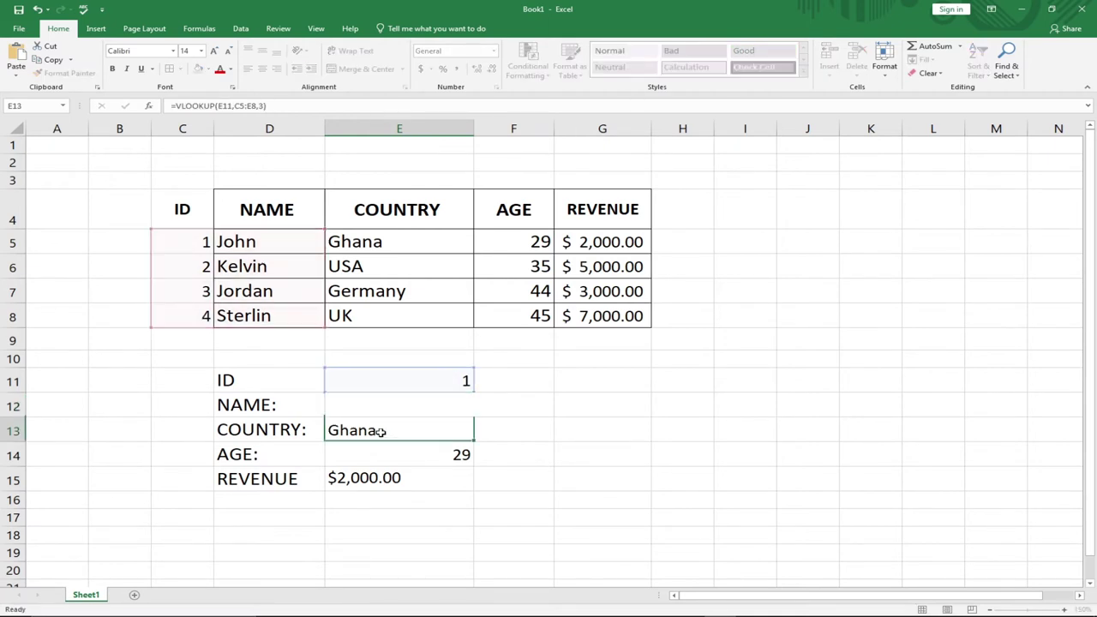
pyautogui.doubleClick(380, 431)
pyautogui.click(426, 452)
pyautogui.doubleClick(426, 453)
pyautogui.click(403, 478)
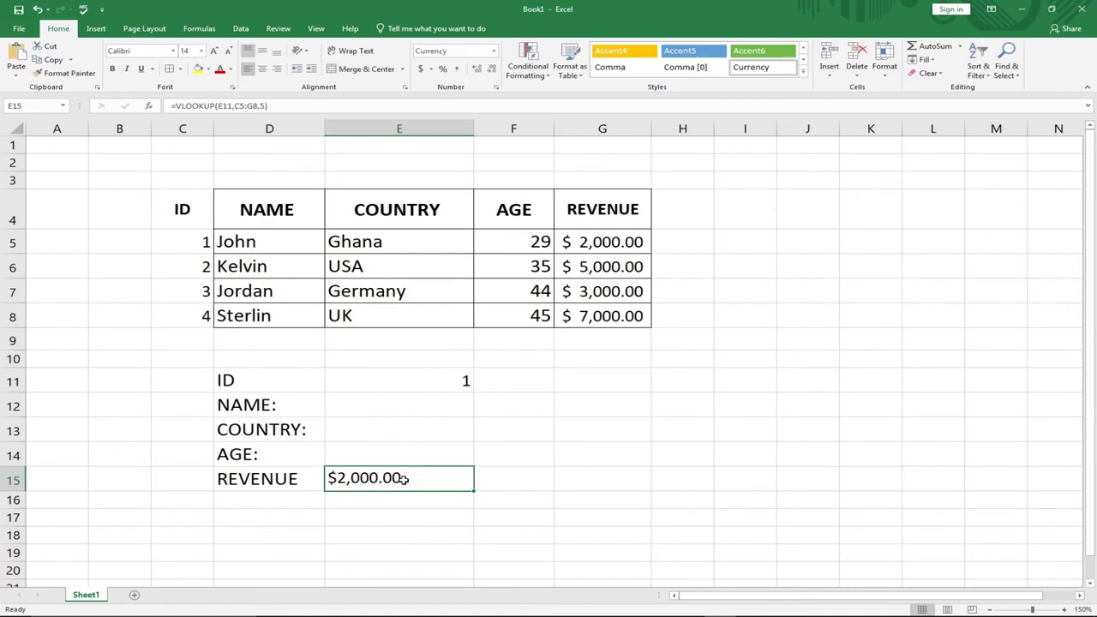
pyautogui.doubleClick(402, 478)
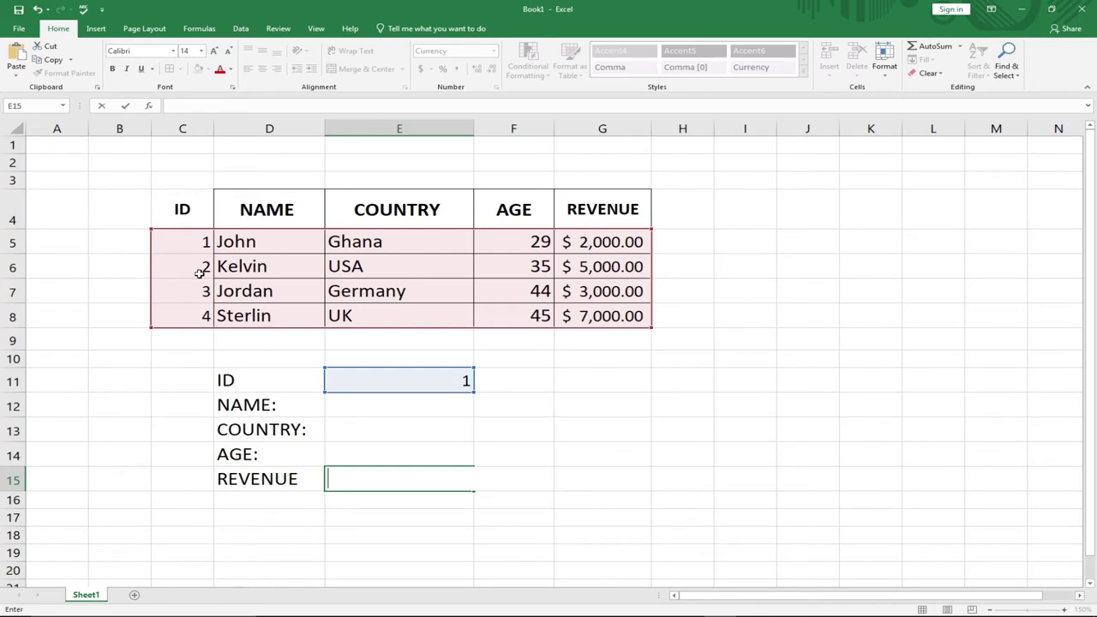
pyautogui.click(397, 399)
pyautogui.click(405, 383)
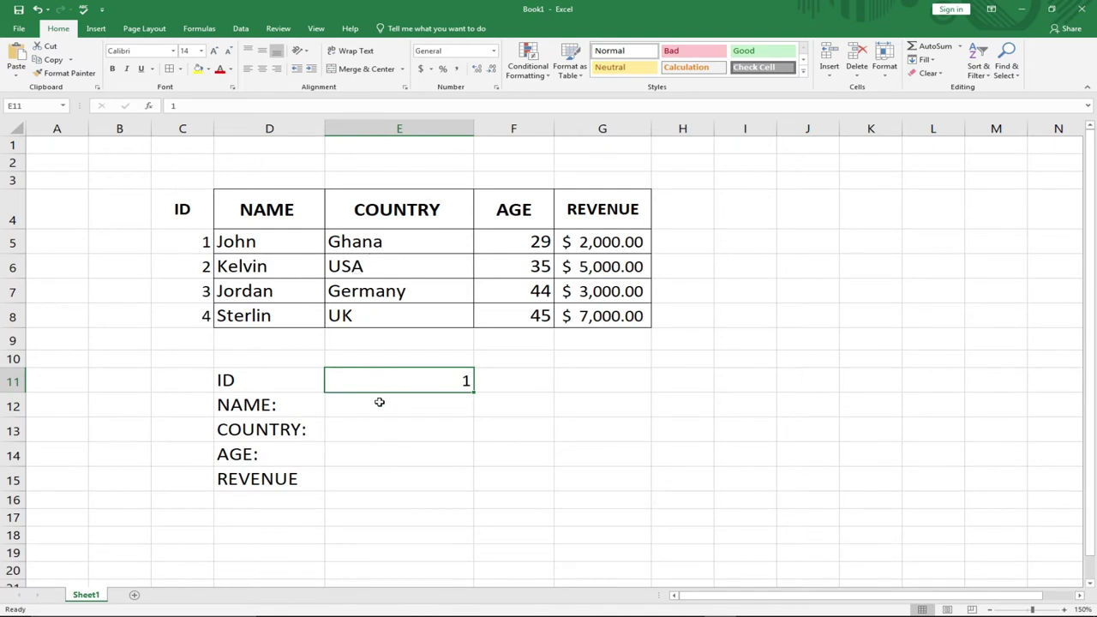
# Step: Enter =LOOKUP(E11,C5:C8,E5:E8) in E13 so COUNTRY returns Ghana for ID 1
pyautogui.click(375, 428)
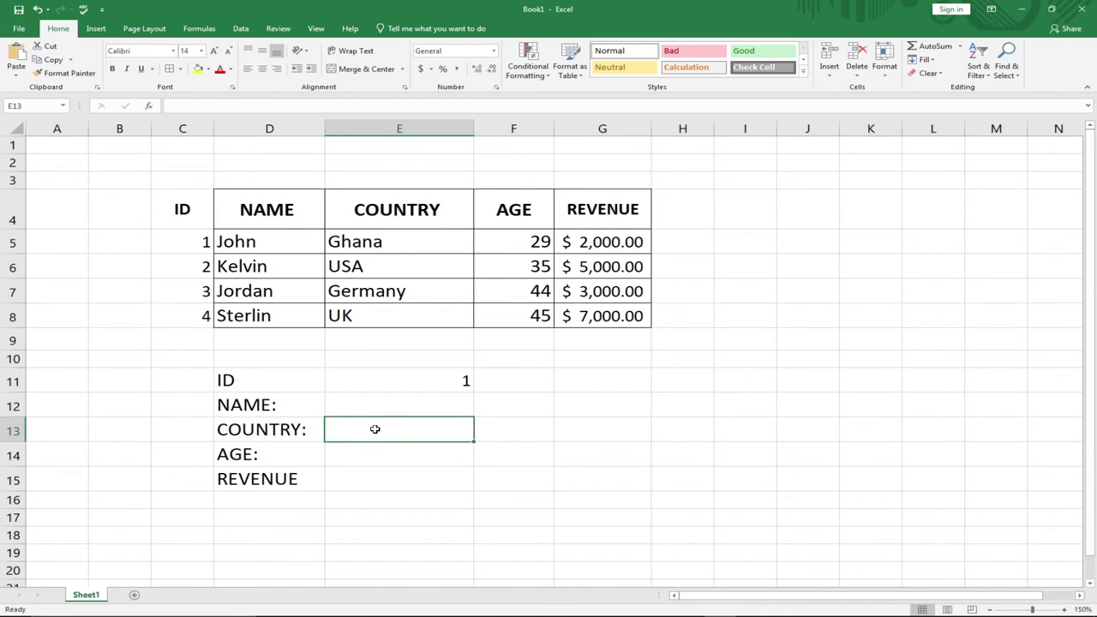
pyautogui.write('=')
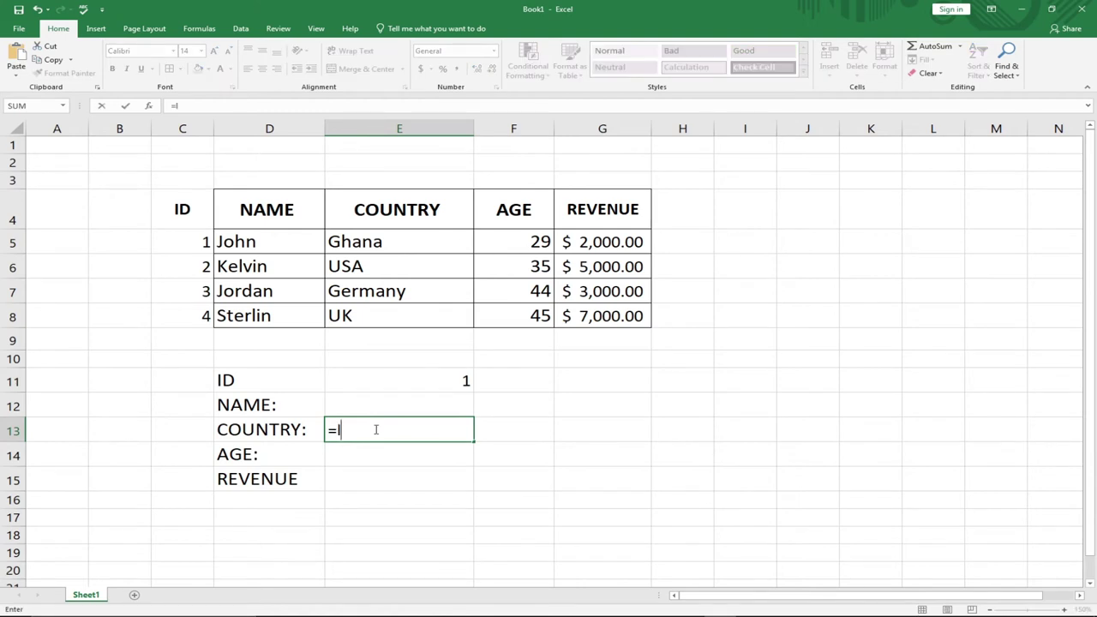
pyautogui.write('loo')
pyautogui.press('Tab')
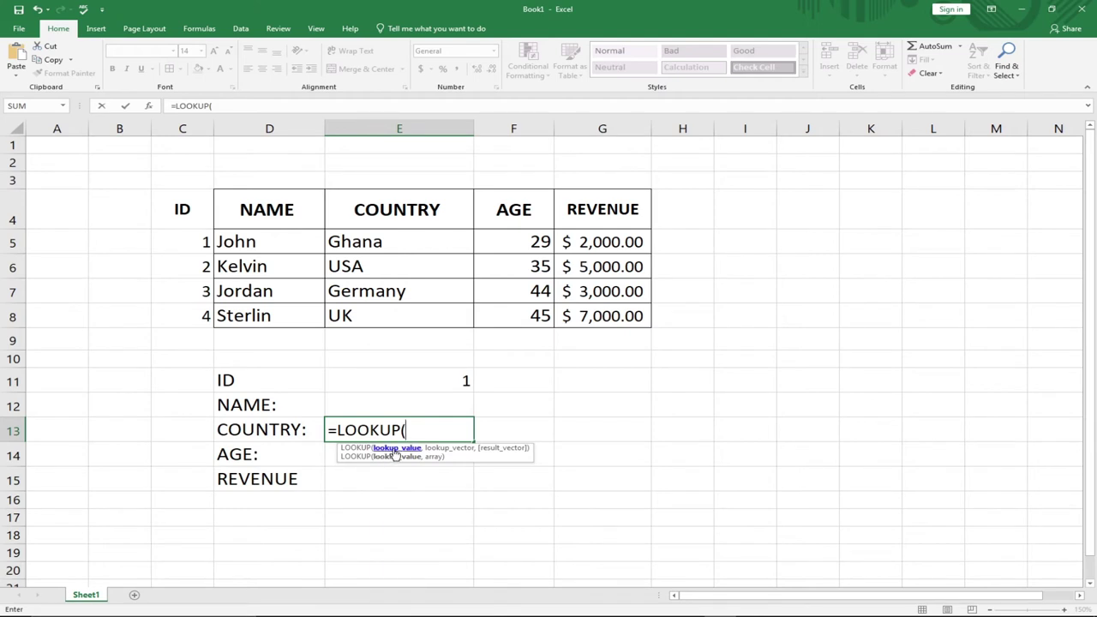
pyautogui.click(441, 388)
pyautogui.write(',')
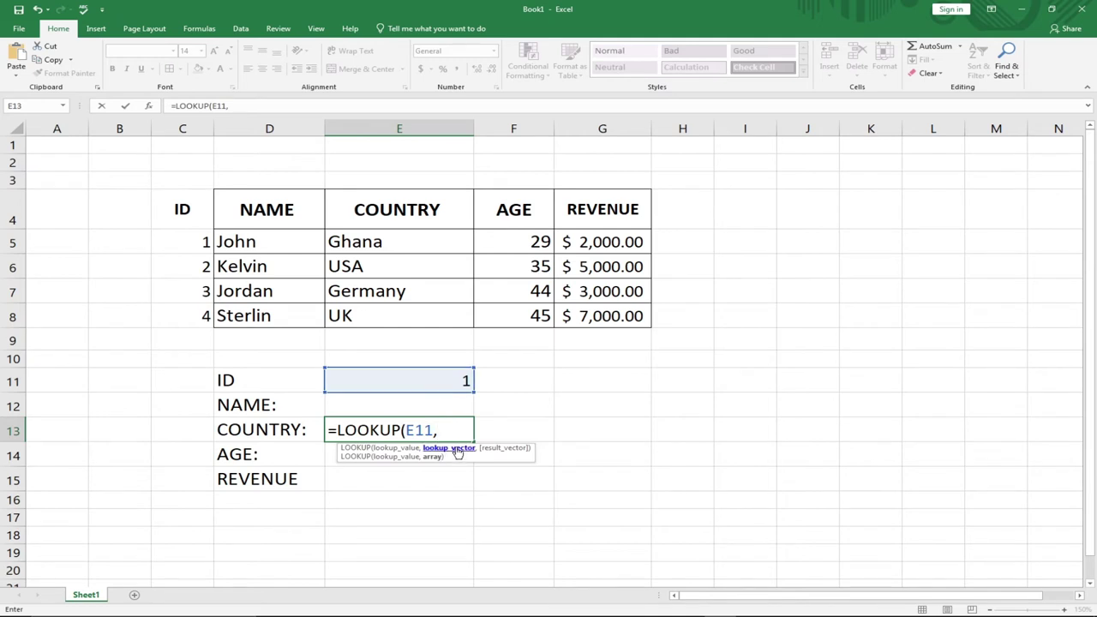
pyautogui.moveTo(187, 237); pyautogui.dragTo(189, 312)
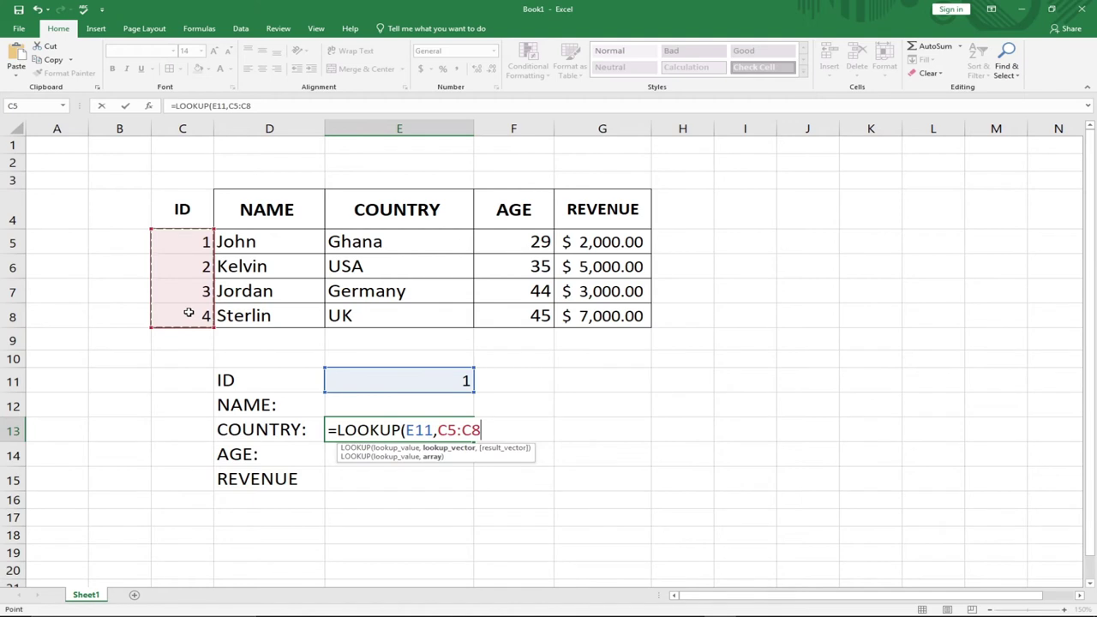
pyautogui.write(',')
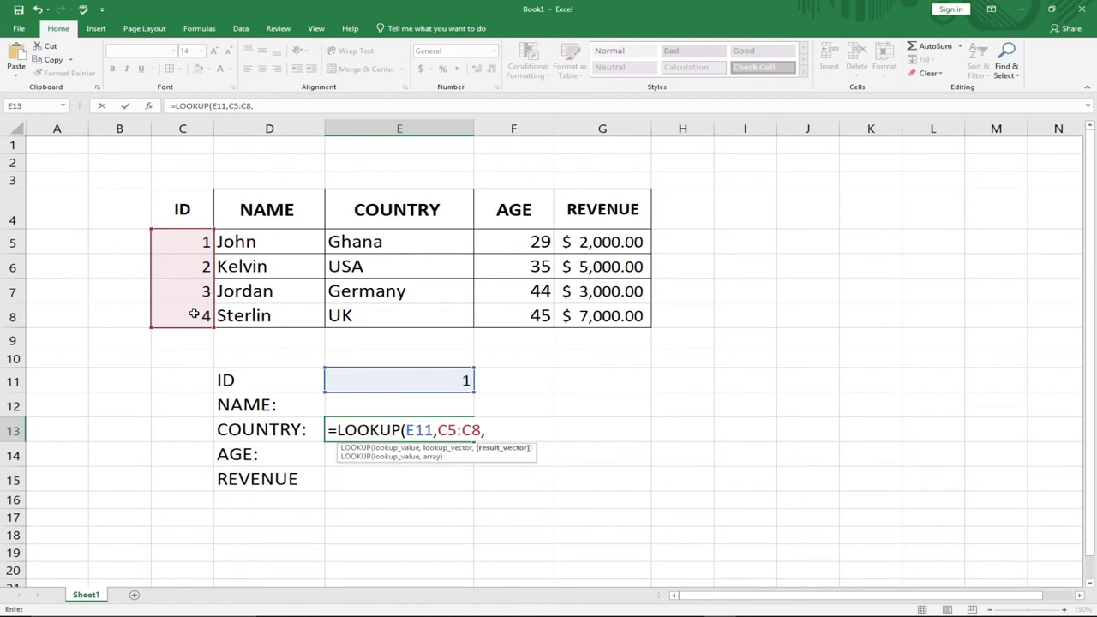
pyautogui.moveTo(362, 242); pyautogui.dragTo(363, 311)
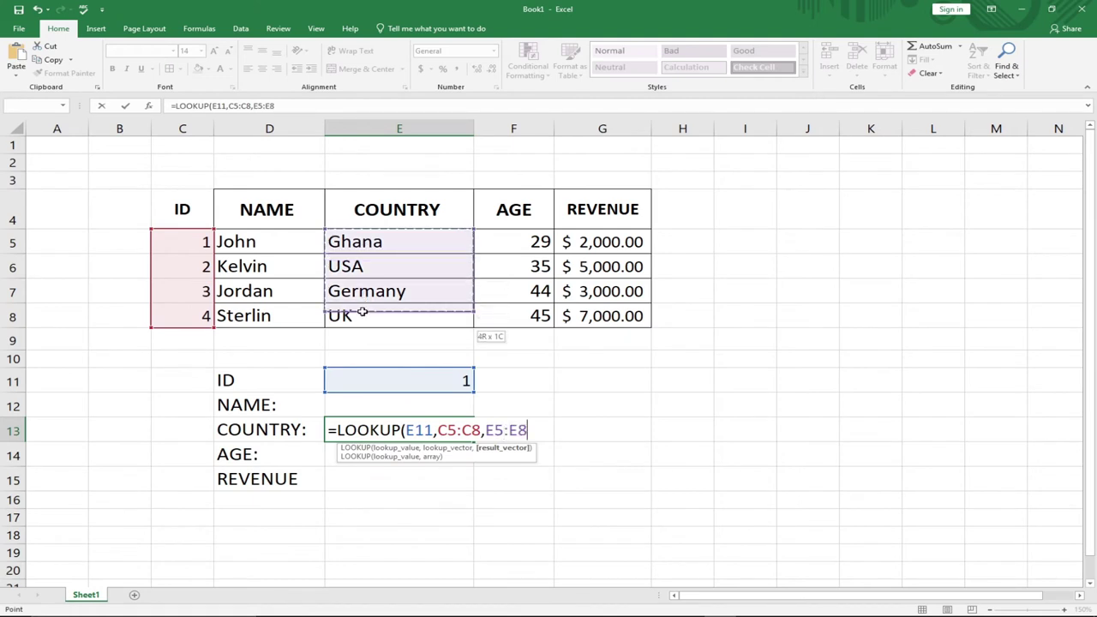
pyautogui.click(360, 315)
pyautogui.moveTo(354, 240); pyautogui.dragTo(354, 315)
pyautogui.write(')')
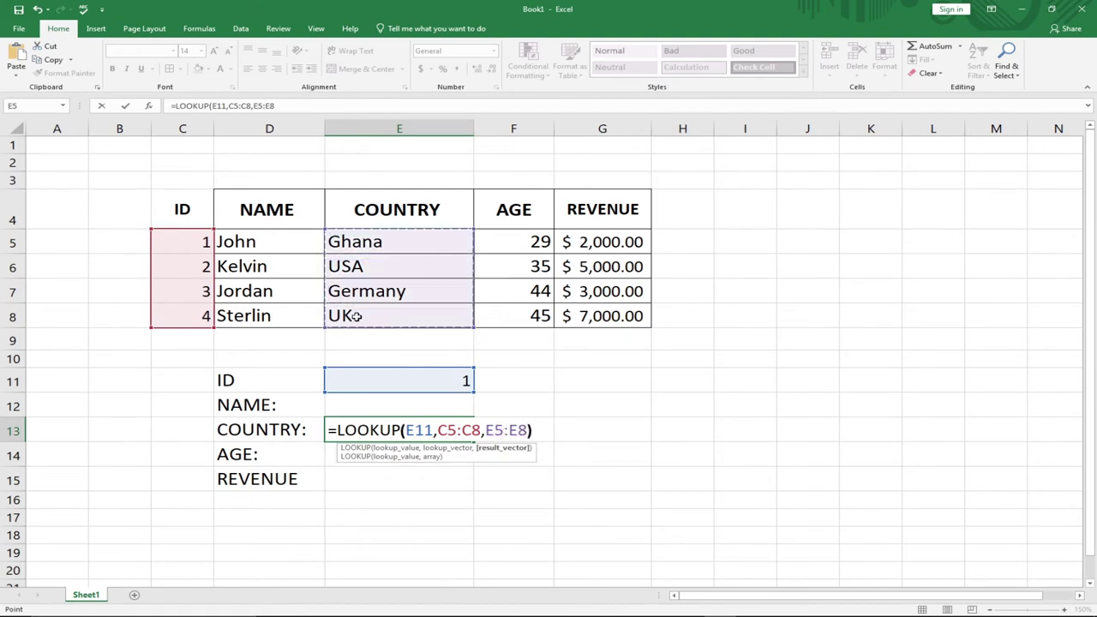
pyautogui.press('Return')
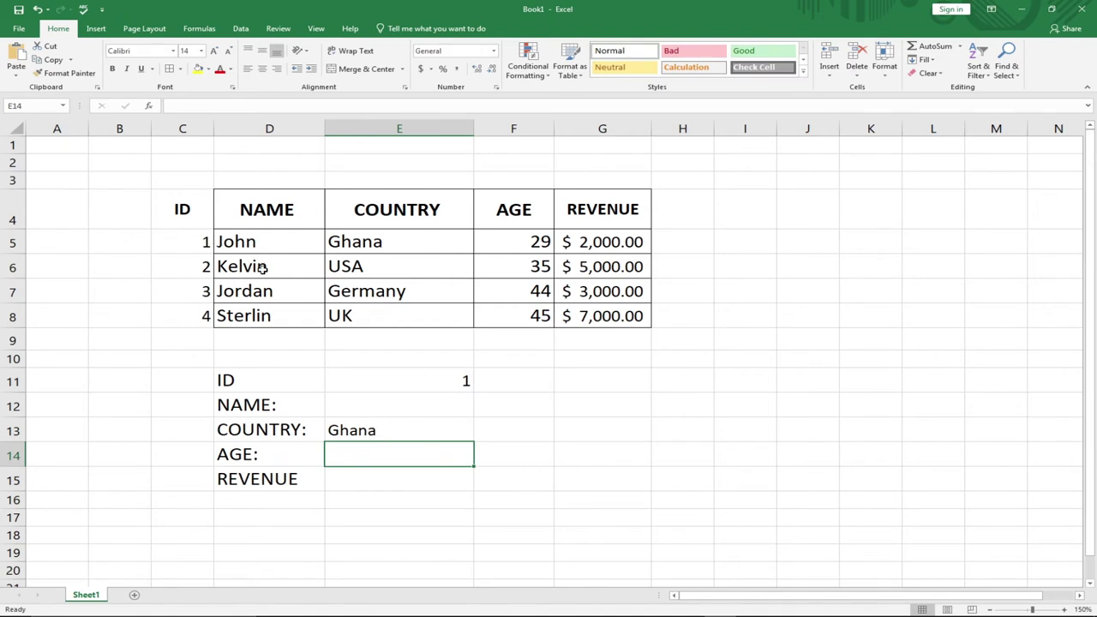
pyautogui.click(411, 377)
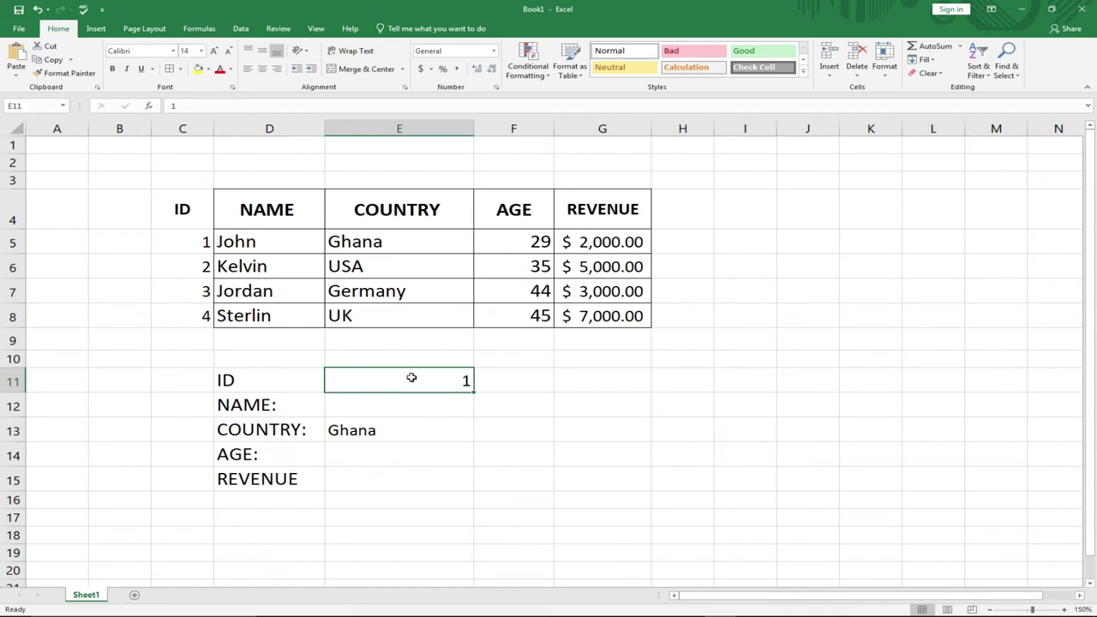
# Step: Enter ID 2, then ID 3 in E11 so the country lookup shows Germany
pyautogui.write('2')
pyautogui.press('Return')
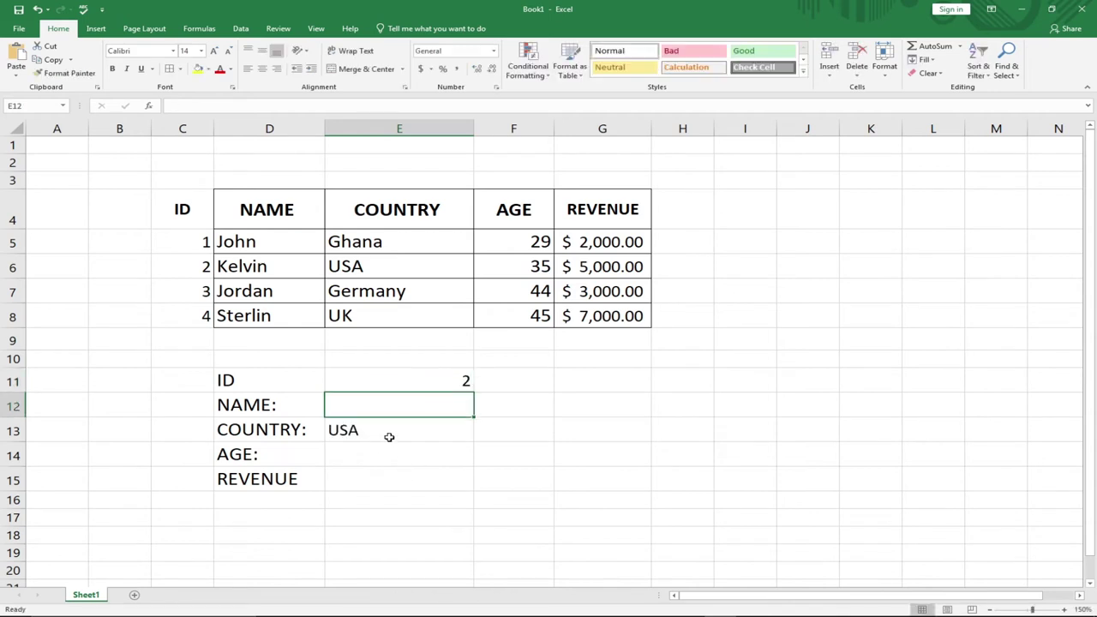
pyautogui.click(400, 384)
pyautogui.write('3')
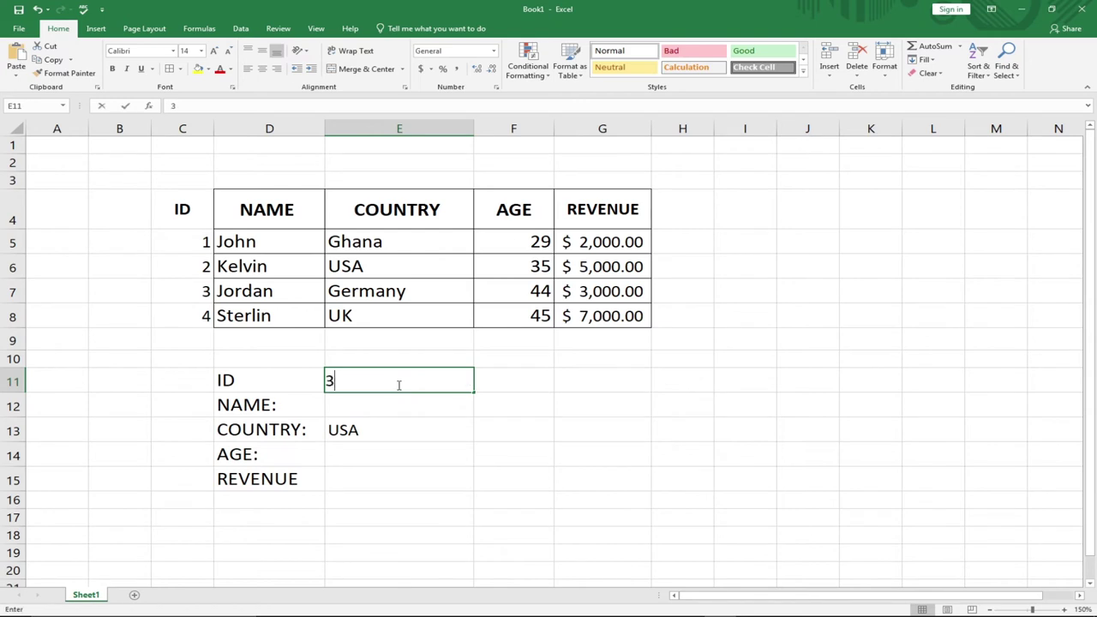
pyautogui.press('Return')
pyautogui.doubleClick(351, 404)
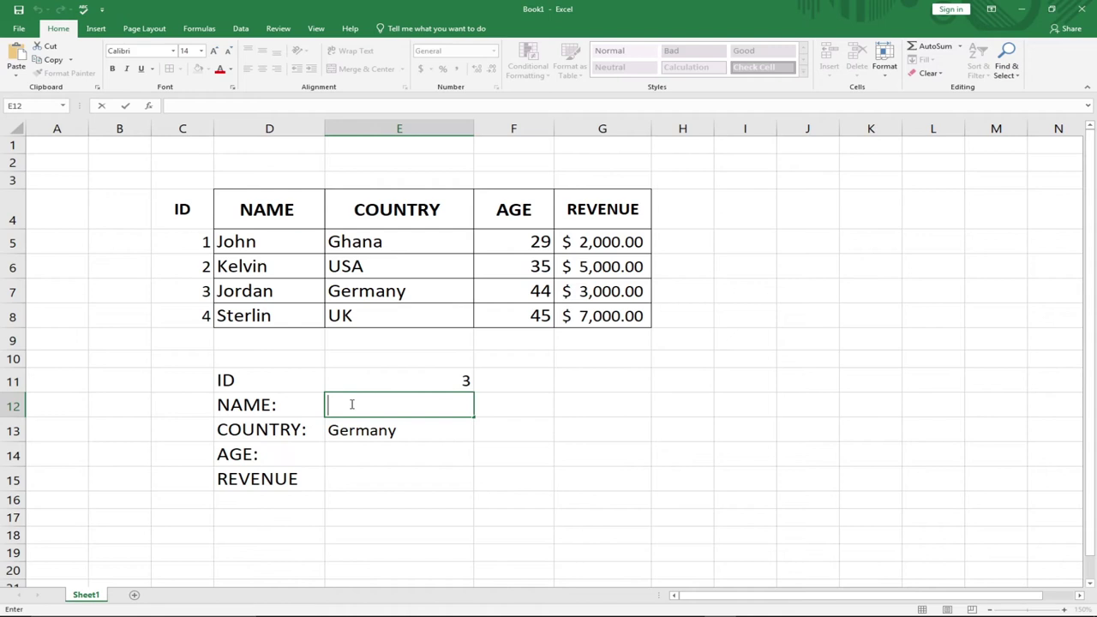
# Step: Enter =LOOKUP(E11,C5:C8,D5:D8) in the NAME cell E12
pyautogui.write('=;')
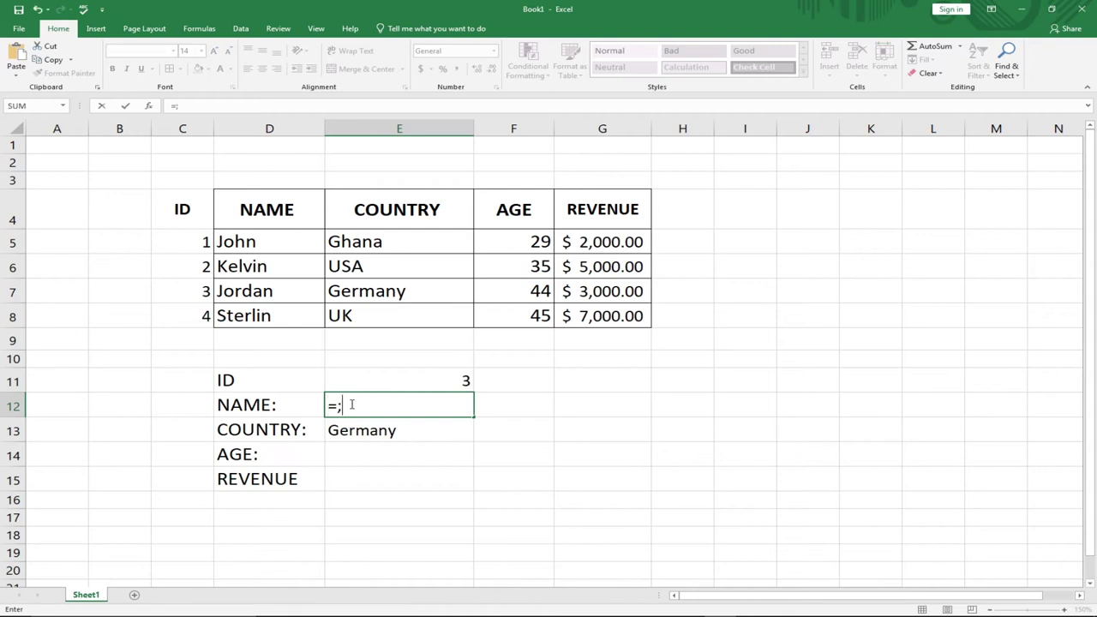
pyautogui.press('BackSpace')
pyautogui.write('loo')
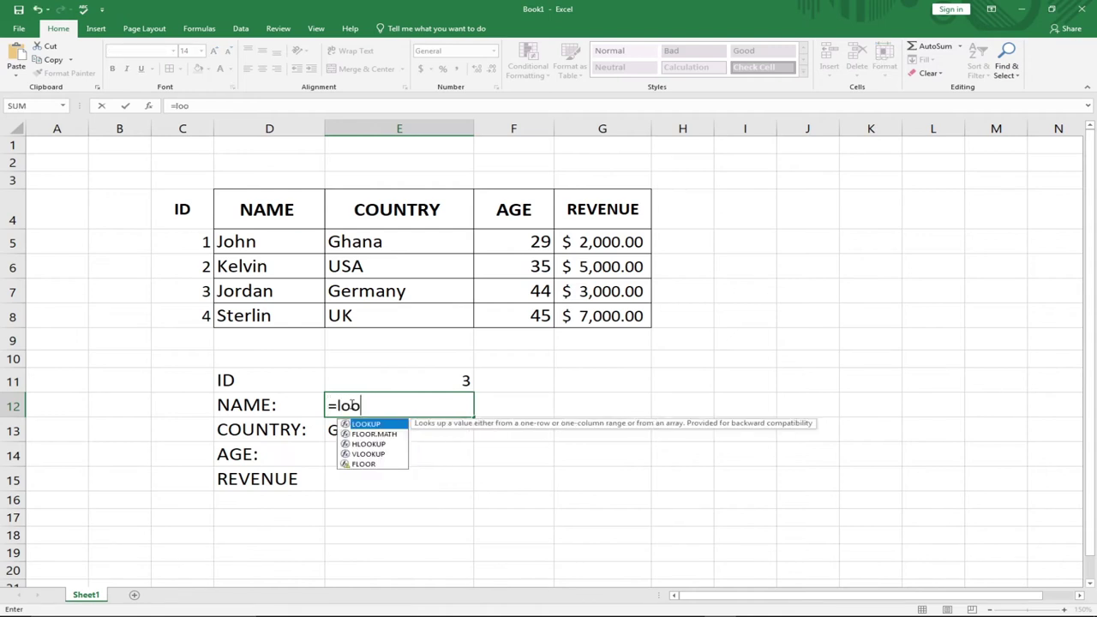
pyautogui.press('Tab')
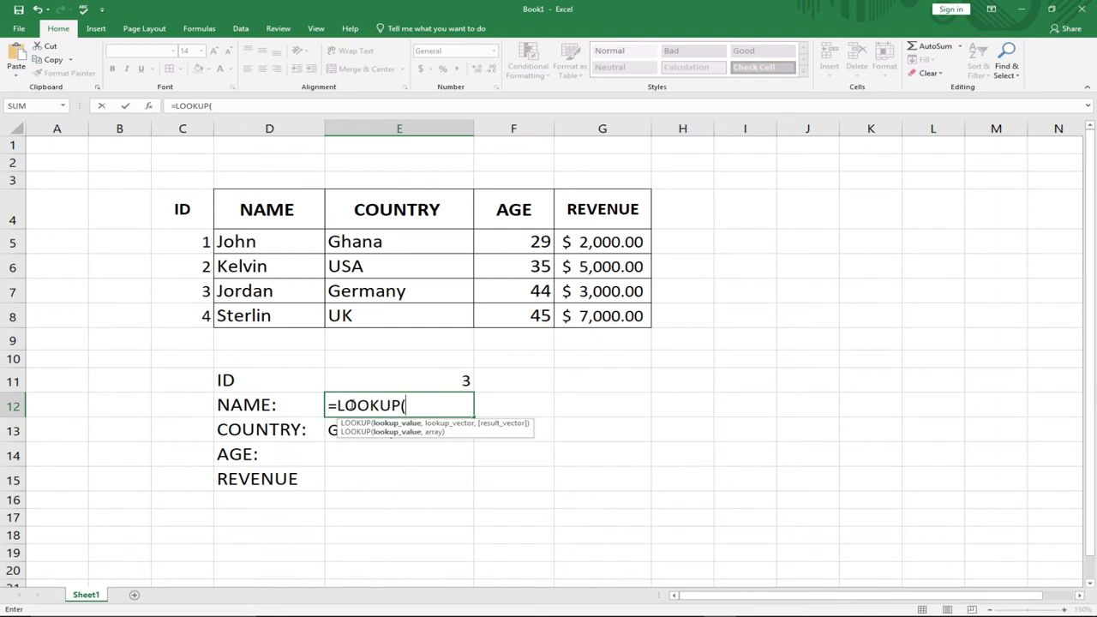
pyautogui.click(379, 371)
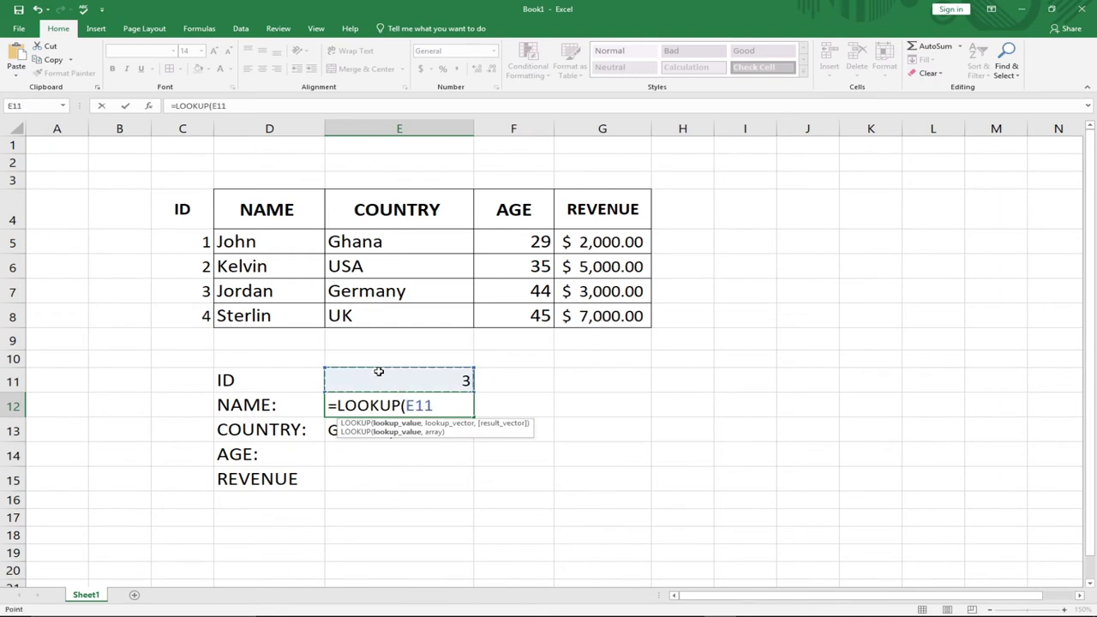
pyautogui.write(',')
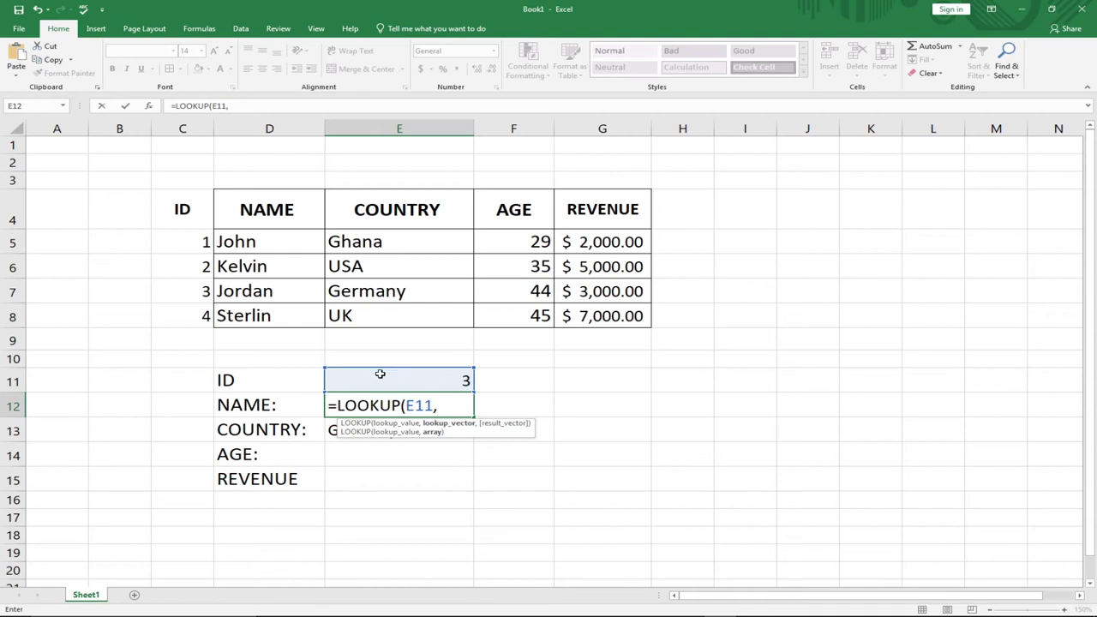
pyautogui.moveTo(181, 231); pyautogui.dragTo(183, 315)
pyautogui.write(',')
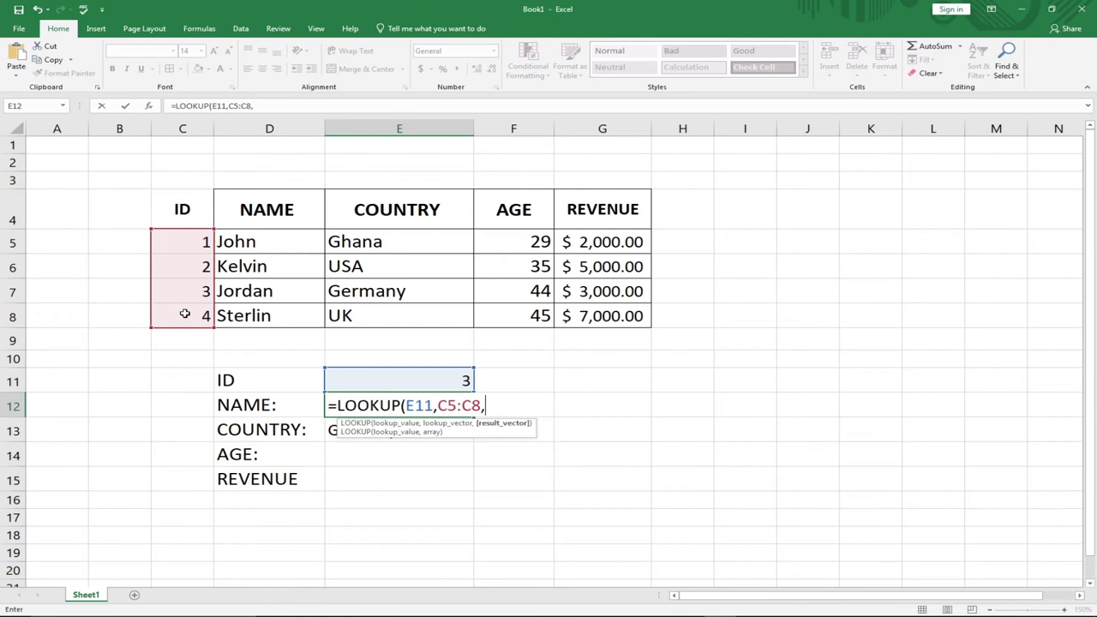
pyautogui.moveTo(252, 235); pyautogui.dragTo(254, 314)
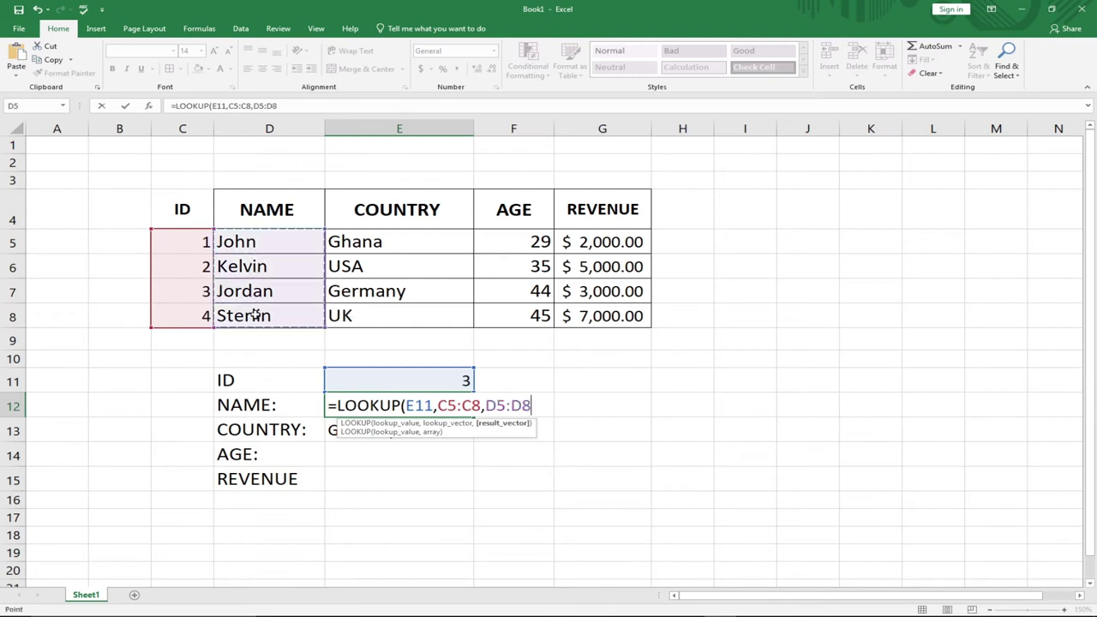
pyautogui.write(')')
pyautogui.press('Return')
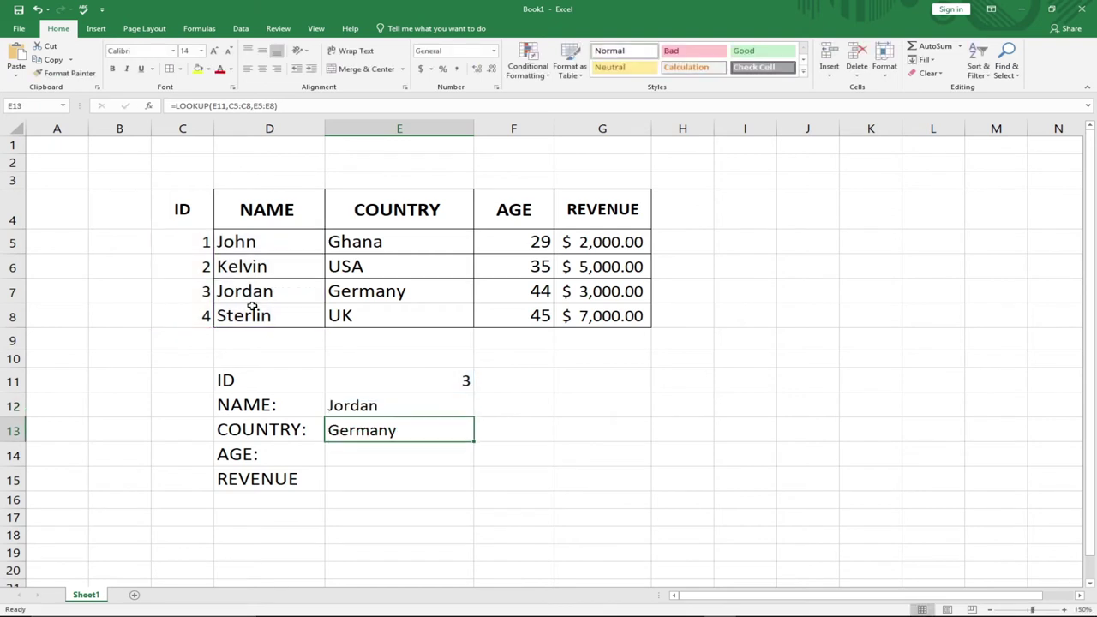
# Step: Change the ID in E11 to 2 so the results show Kelvin and USA
pyautogui.click(392, 379)
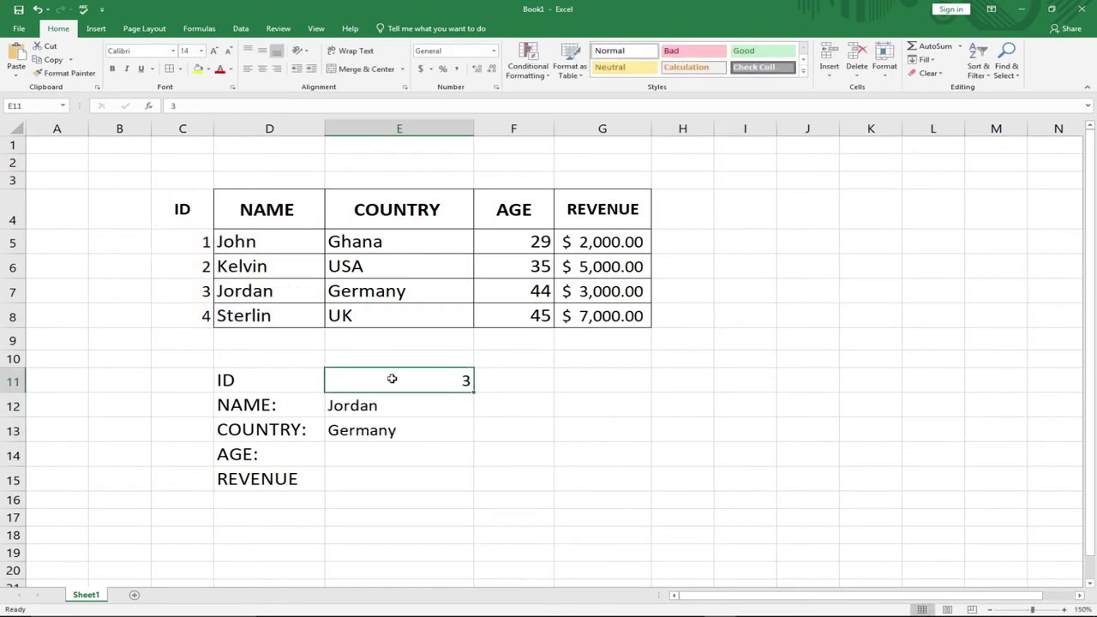
pyautogui.write('2')
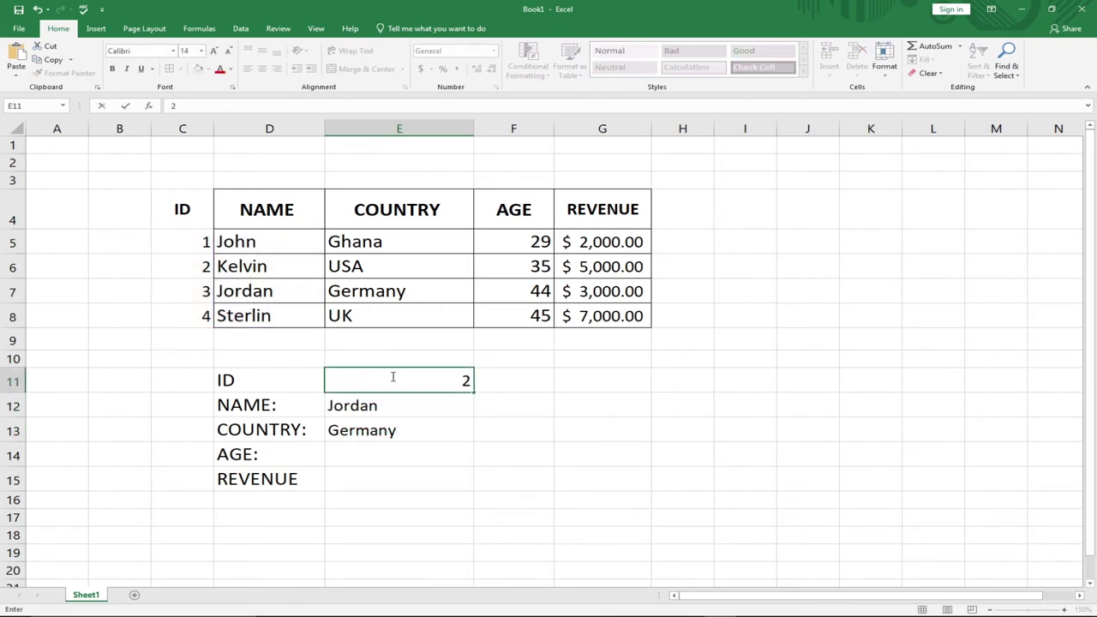
pyautogui.press('Return')
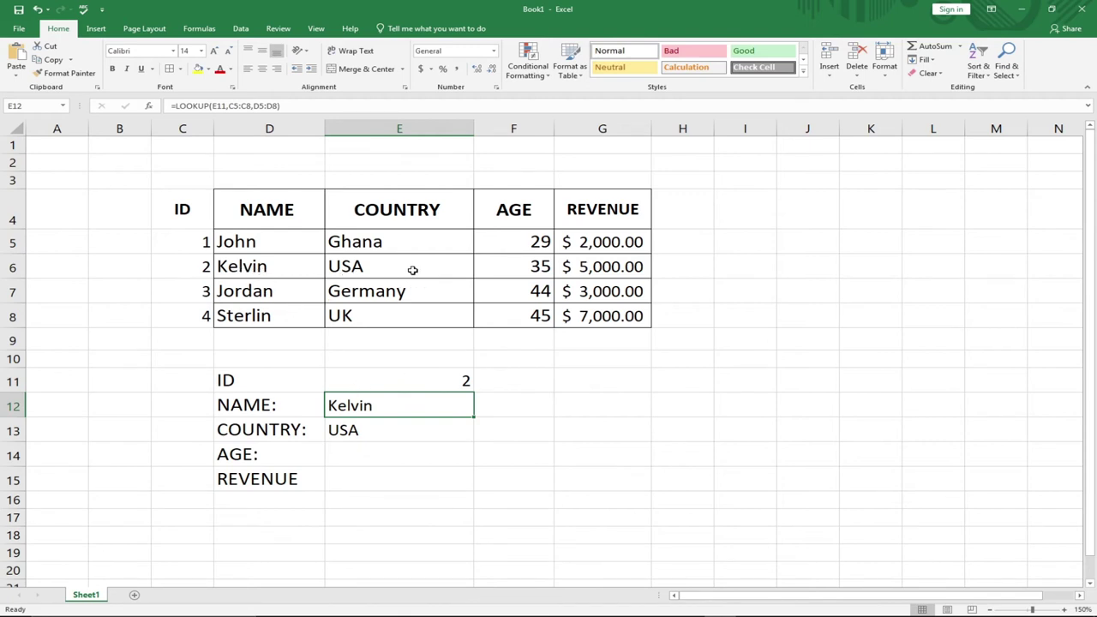
pyautogui.click(359, 454)
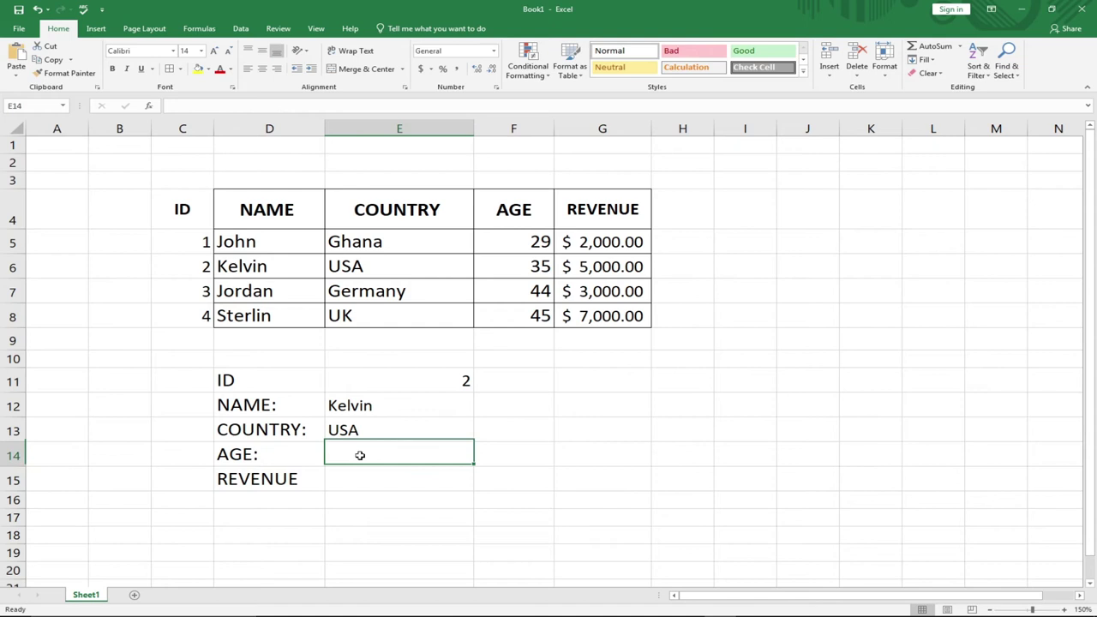
# Step: Enter =LOOKUP(E11,C5:C8,F5:F8) in E14 so the AGE cell returns 35
pyautogui.write('=')
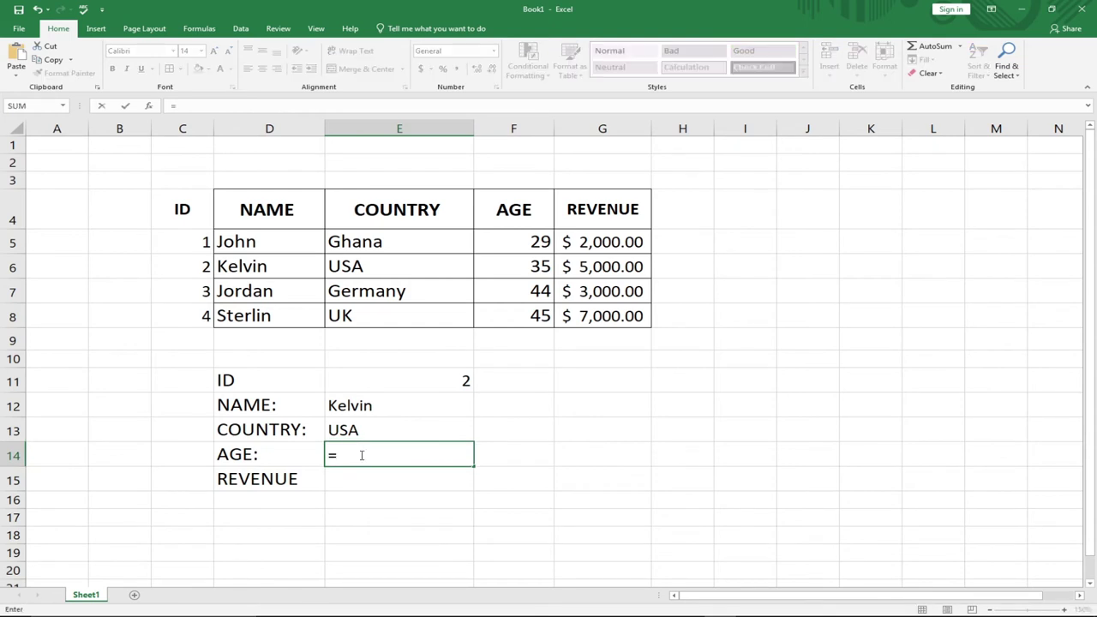
pyautogui.write('look')
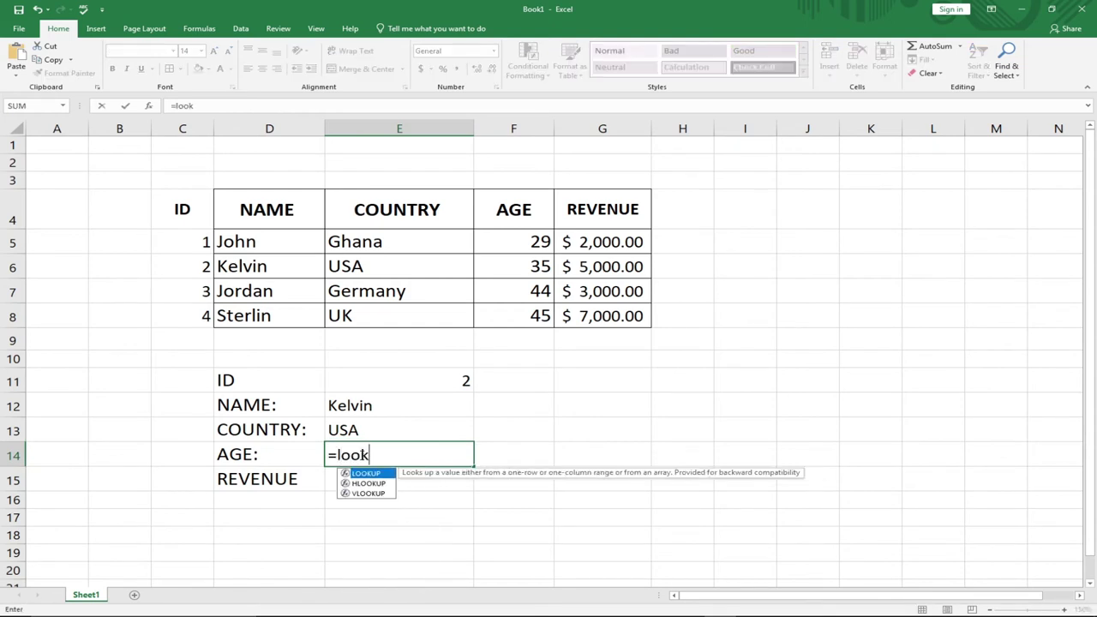
pyautogui.press('Tab')
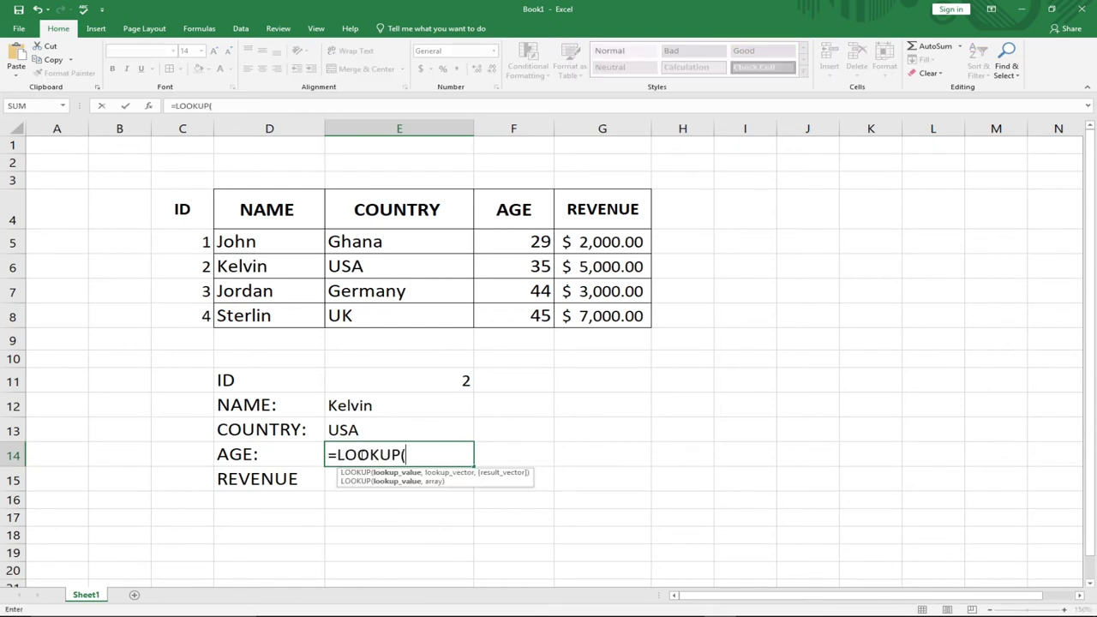
pyautogui.click(423, 379)
pyautogui.write(',')
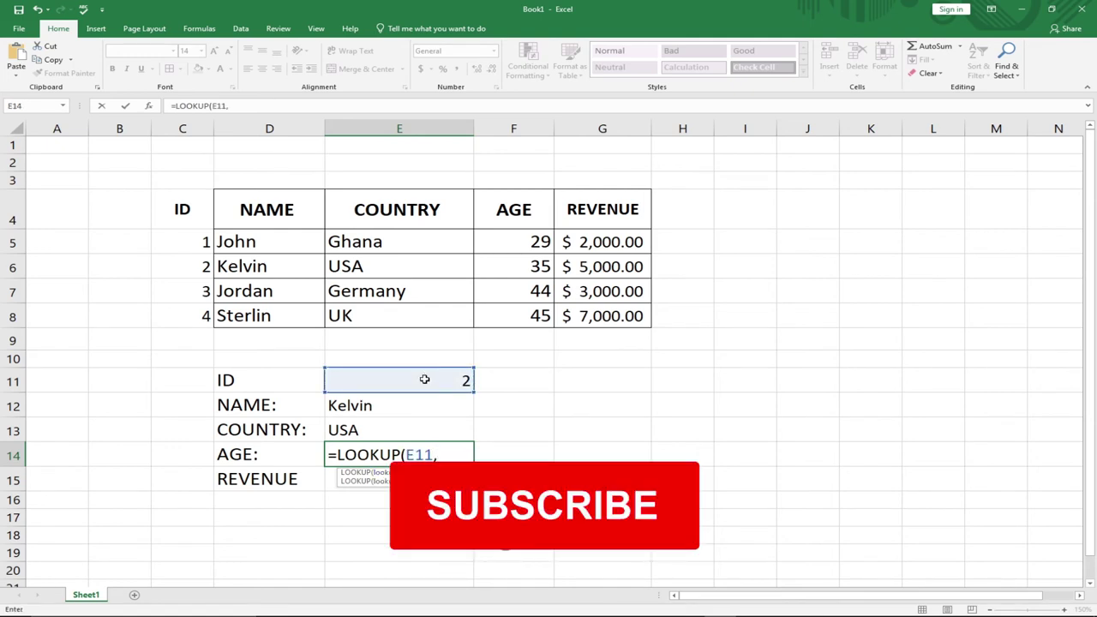
pyautogui.moveTo(183, 238); pyautogui.dragTo(181, 308)
pyautogui.write(',')
pyautogui.moveTo(497, 238); pyautogui.dragTo(497, 310)
pyautogui.write(')')
pyautogui.press('Return')
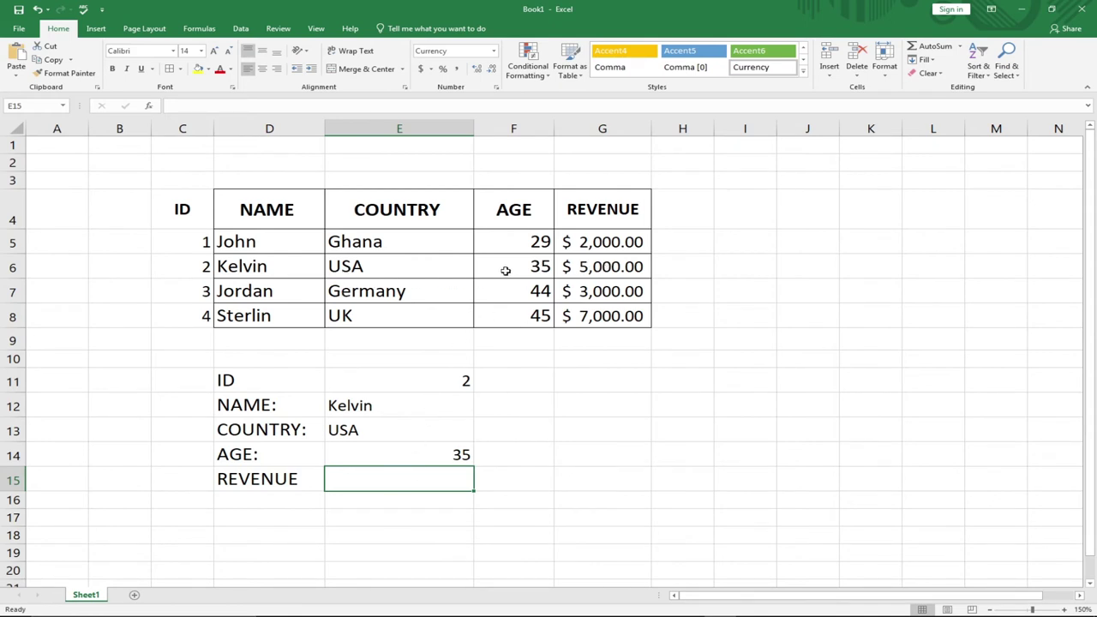
# Step: Start a LOOKUP formula in E15 with E11 as the lookup value
pyautogui.doubleClick(401, 480)
pyautogui.write('=look')
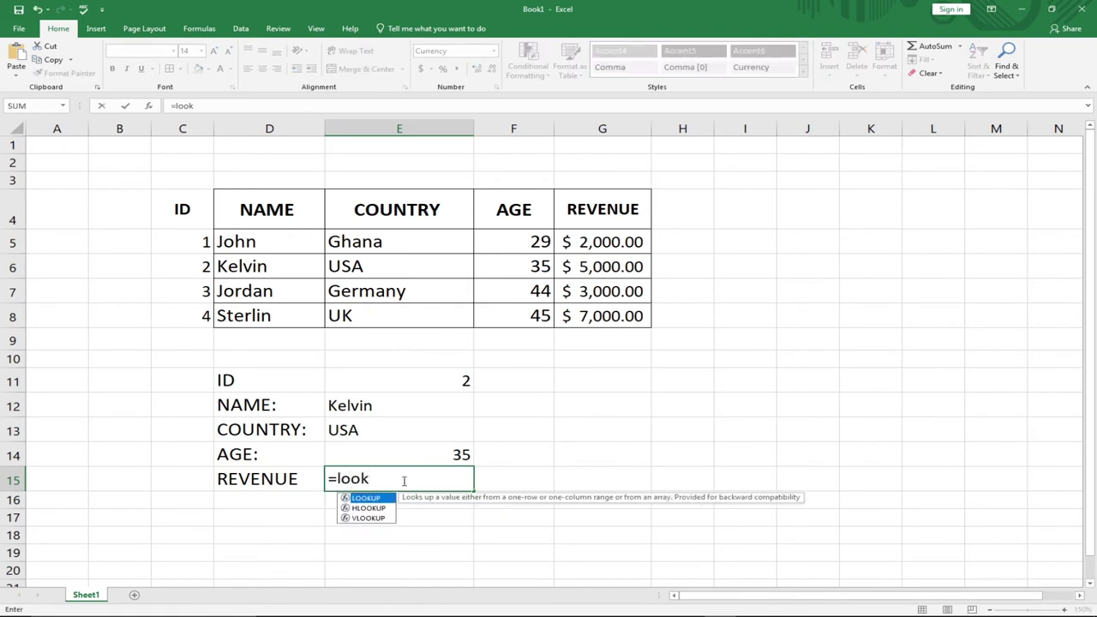
pyautogui.press('Tab')
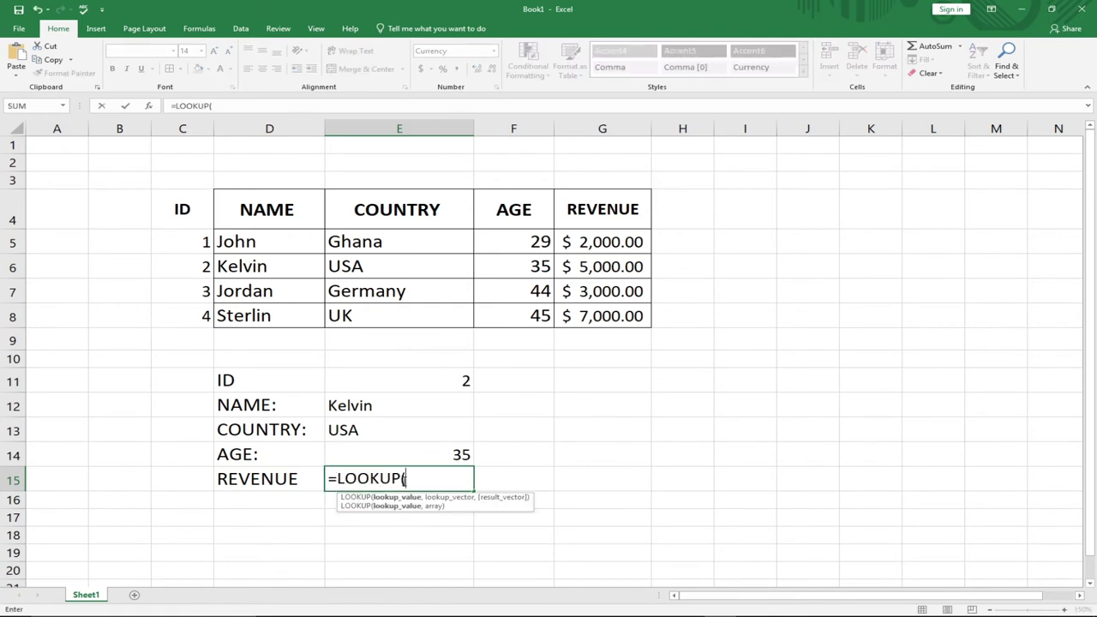
pyautogui.click(418, 378)
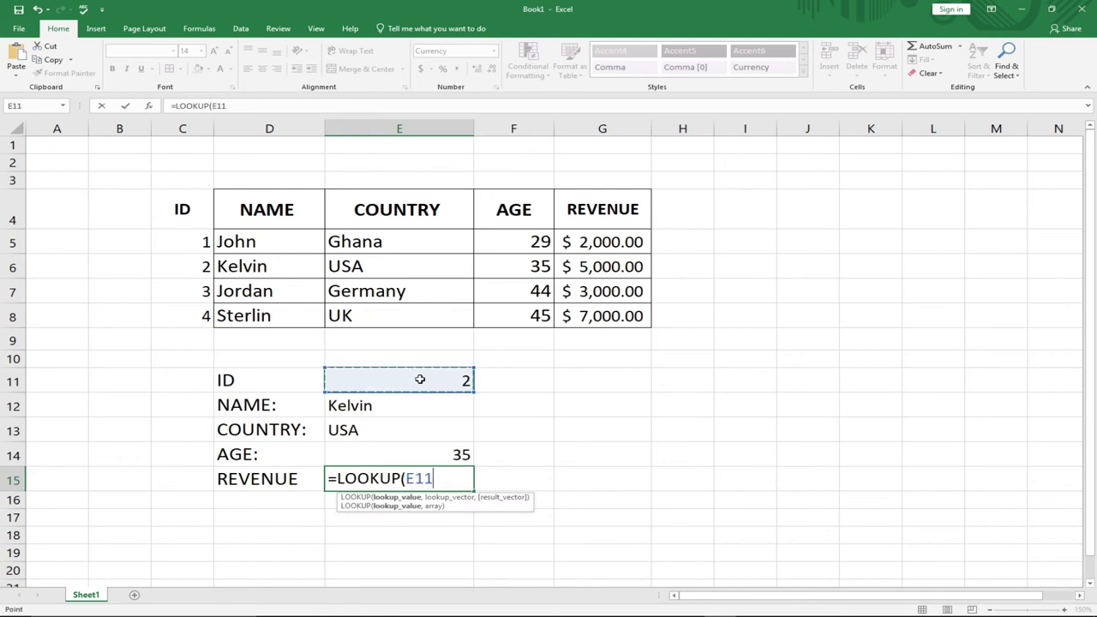
pyautogui.press('F8')
pyautogui.press('pageup')
pyautogui.press('BackSpace')
pyautogui.press('BackSpace')
pyautogui.press('BackSpace')
pyautogui.write(',')
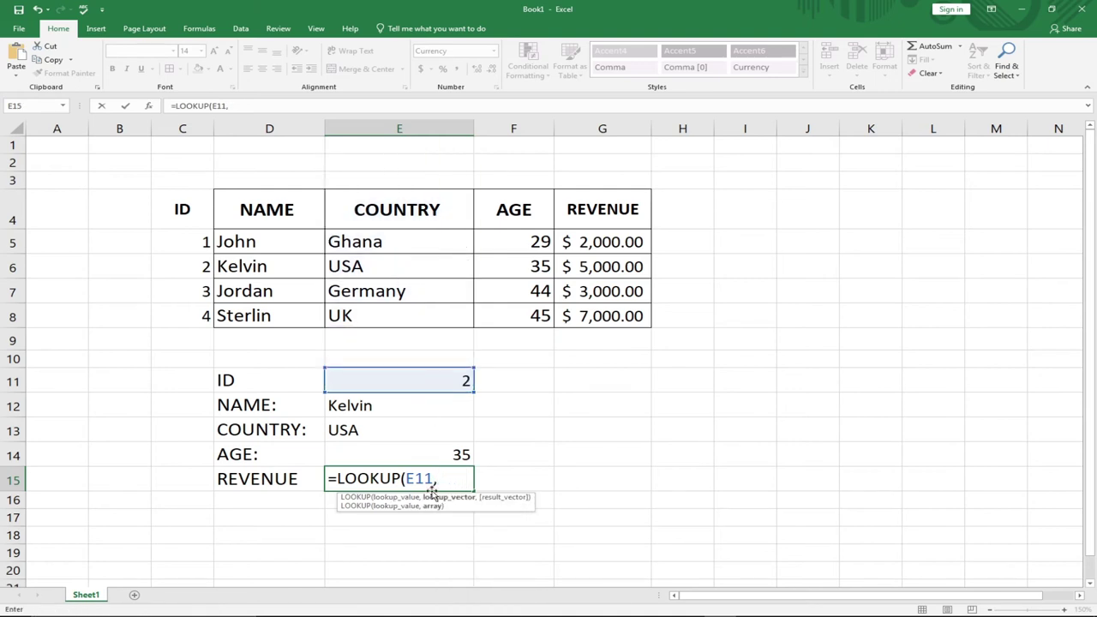
# Step: Finish it as =LOOKUP(E11,C5:C8,G5:G8), returning revenue $5,000.00
pyautogui.moveTo(185, 242); pyautogui.dragTo(181, 311)
pyautogui.click(181, 313)
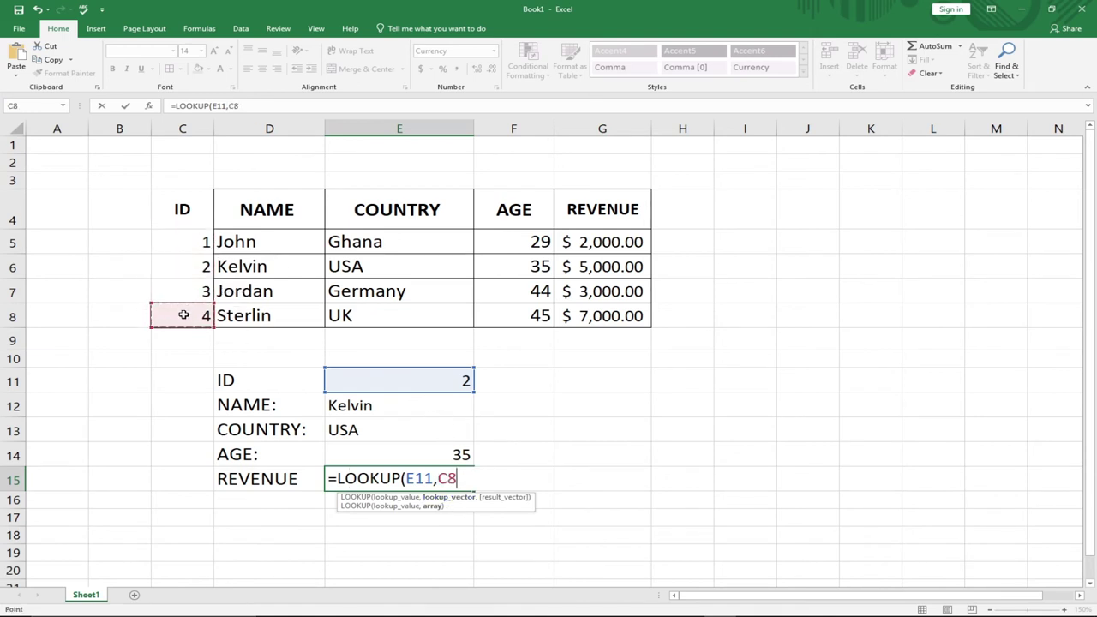
pyautogui.moveTo(179, 240); pyautogui.dragTo(178, 322)
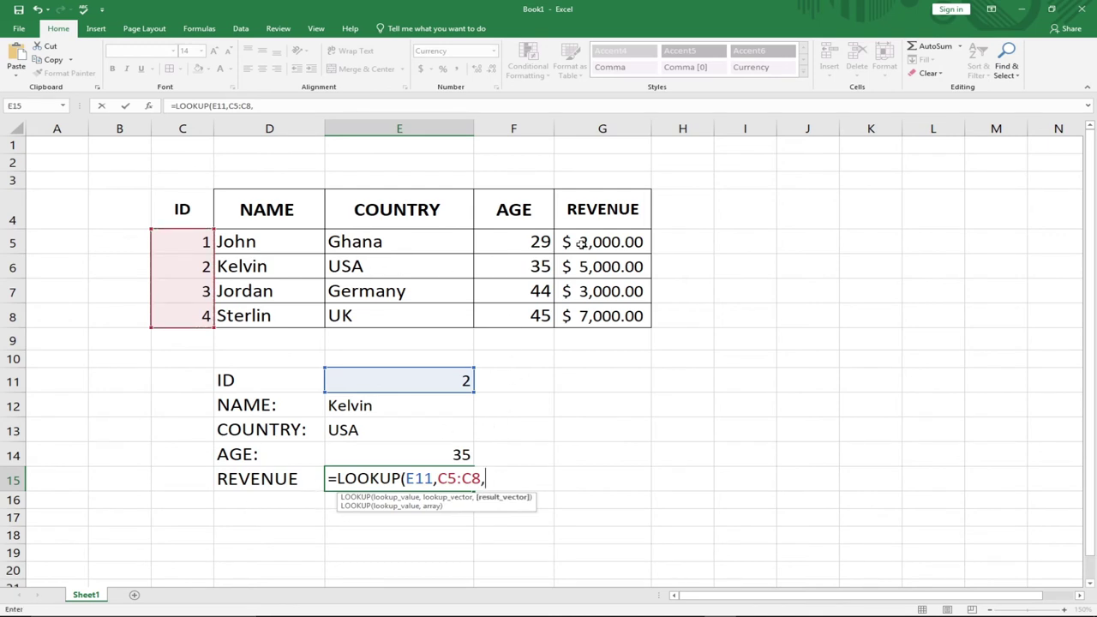
pyautogui.moveTo(580, 243); pyautogui.dragTo(586, 313)
pyautogui.write(')')
pyautogui.press('Return')
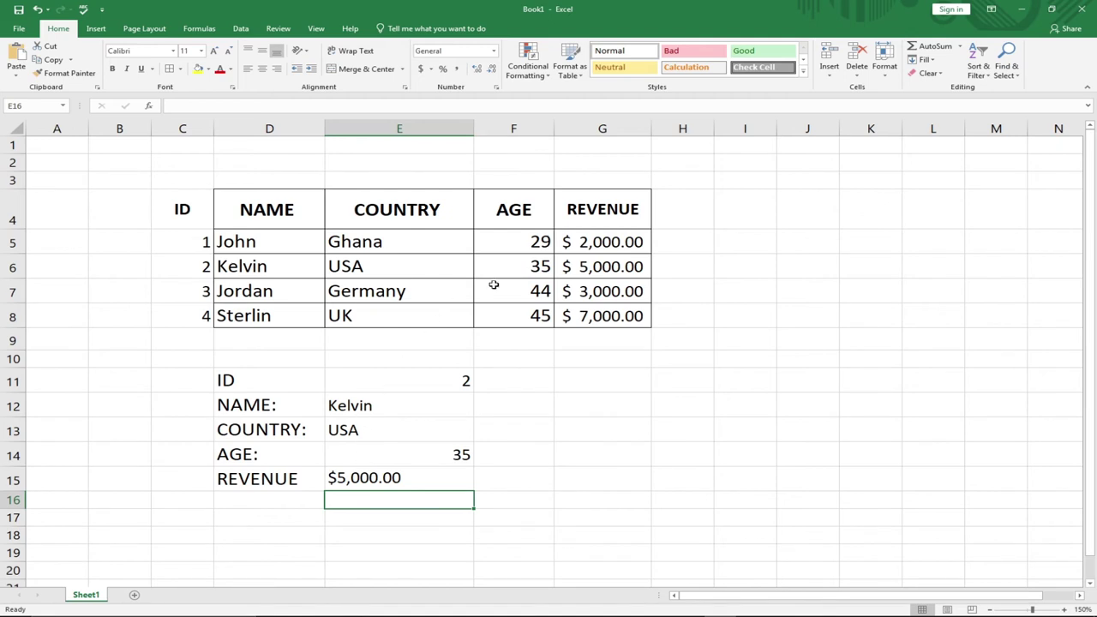
# Step: Change the ID in E11 to 3 so the lookups show Germany, 44 and $3,000.00
pyautogui.click(437, 379)
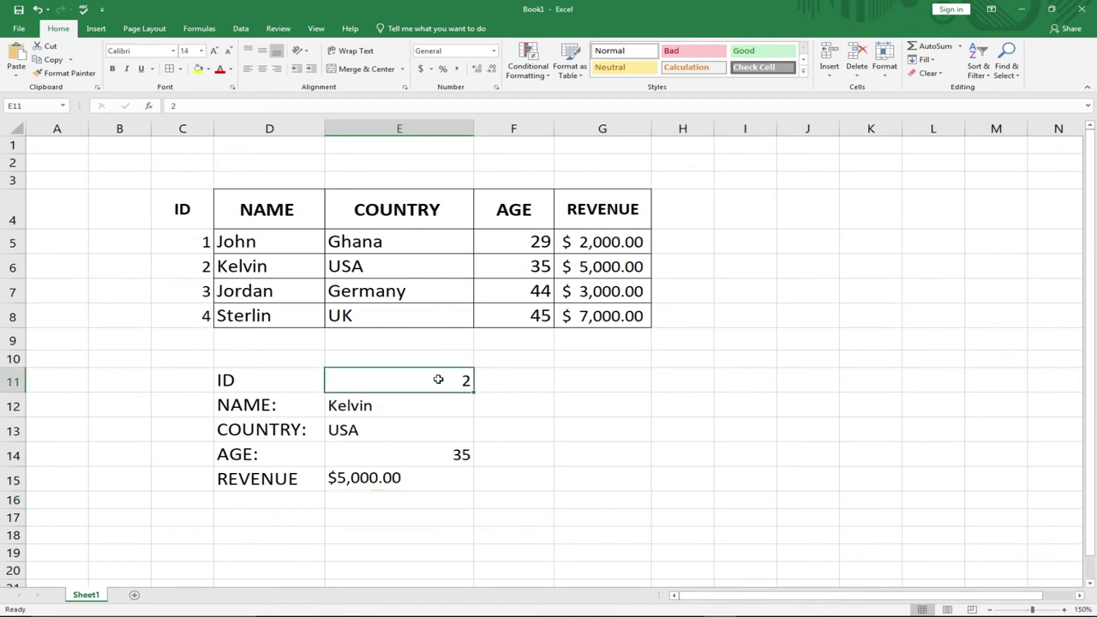
pyautogui.write('3')
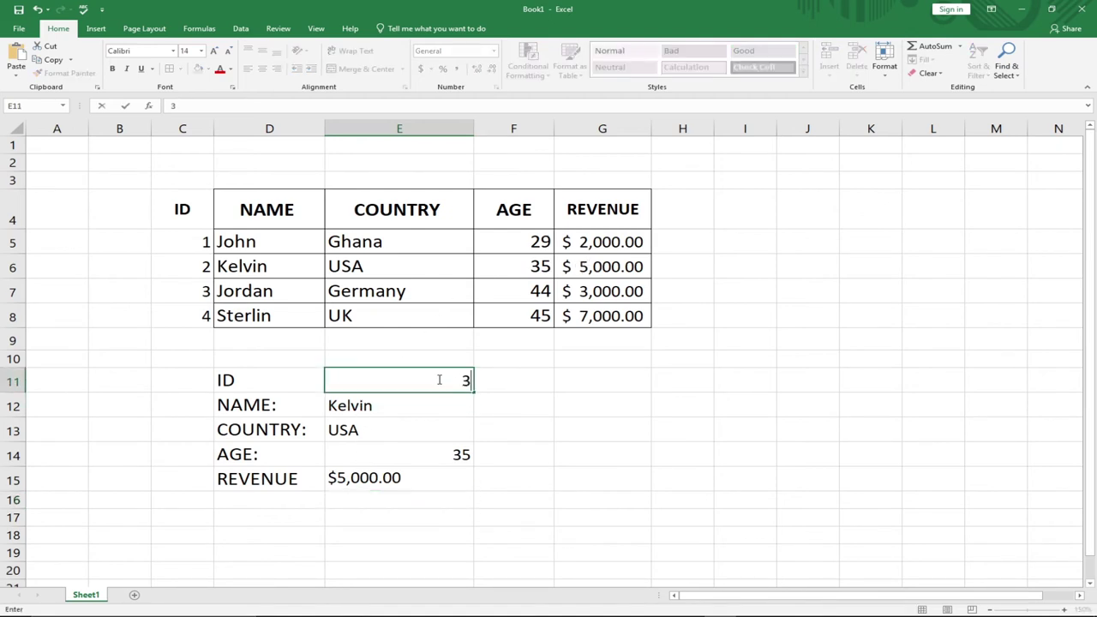
pyautogui.press('Return')
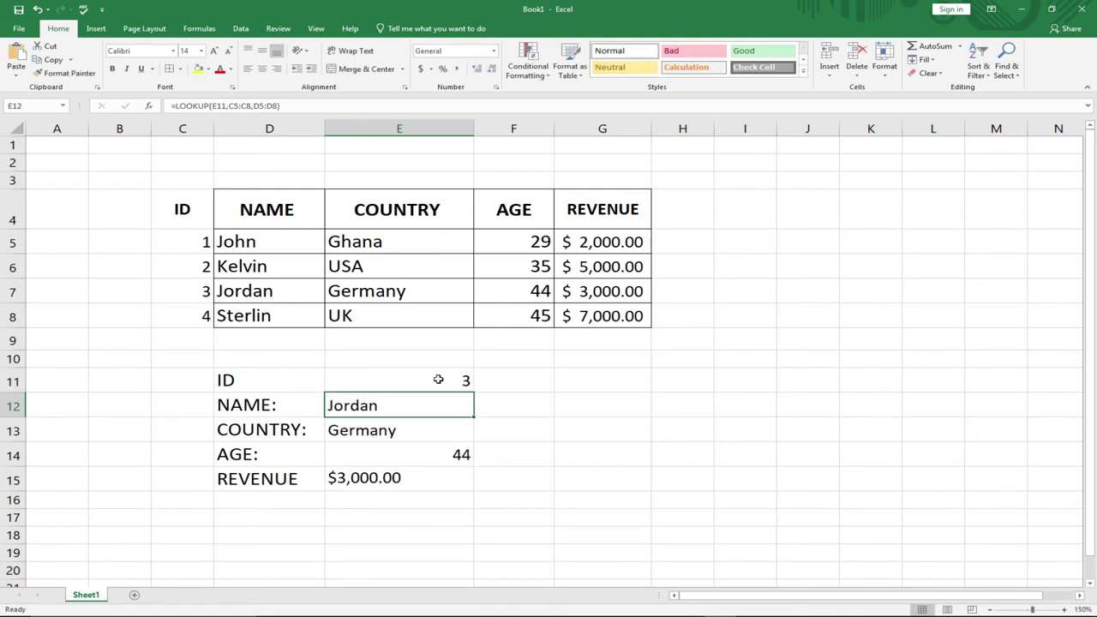
pyautogui.doubleClick(390, 406)
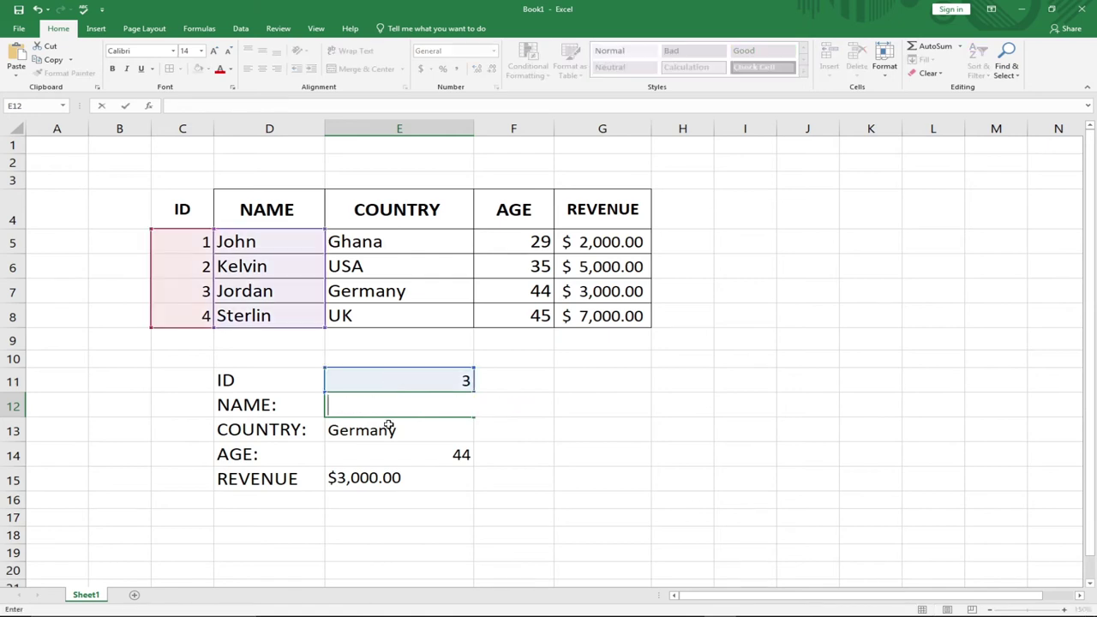
# Step: Clear the AGE and REVENUE lookup formulas and the ID value in E11
pyautogui.doubleClick(387, 424)
pyautogui.doubleClick(391, 454)
pyautogui.press('BackSpace')
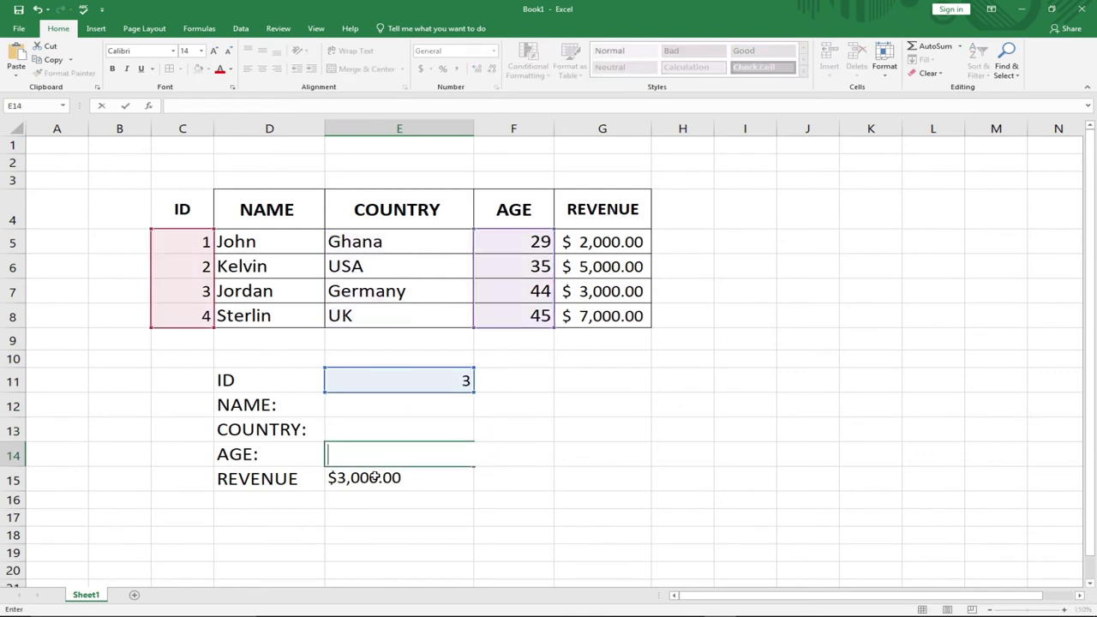
pyautogui.doubleClick(372, 477)
pyautogui.press('BackSpace')
pyautogui.click(420, 380)
pyautogui.press('BackSpace')
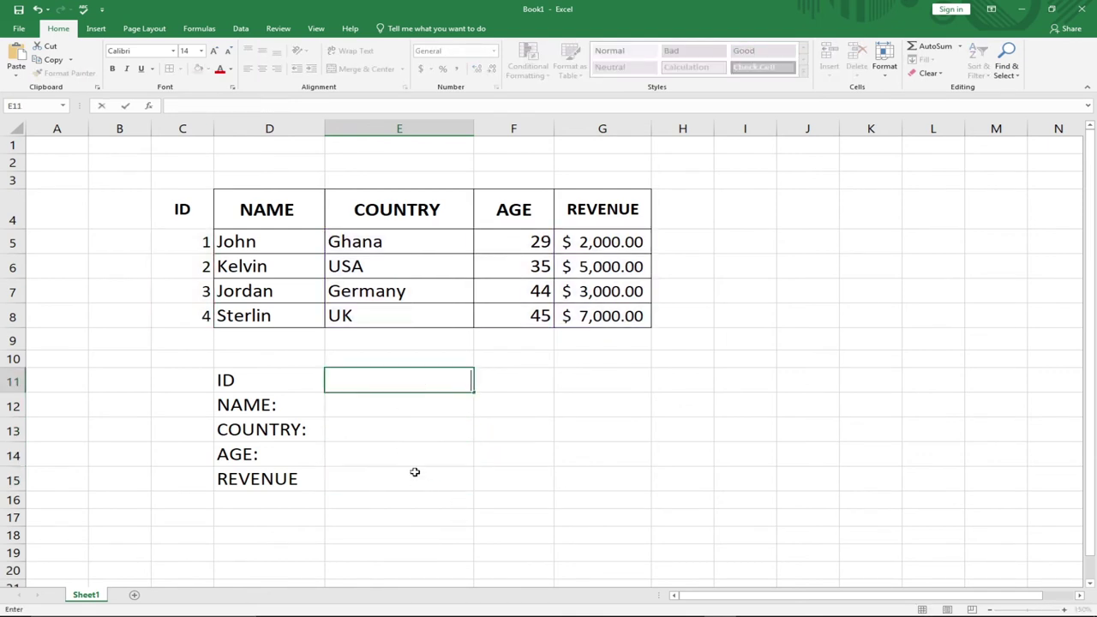
# Step: Type age 29 directly into the AGE cell E14
pyautogui.click(405, 458)
pyautogui.write('29')
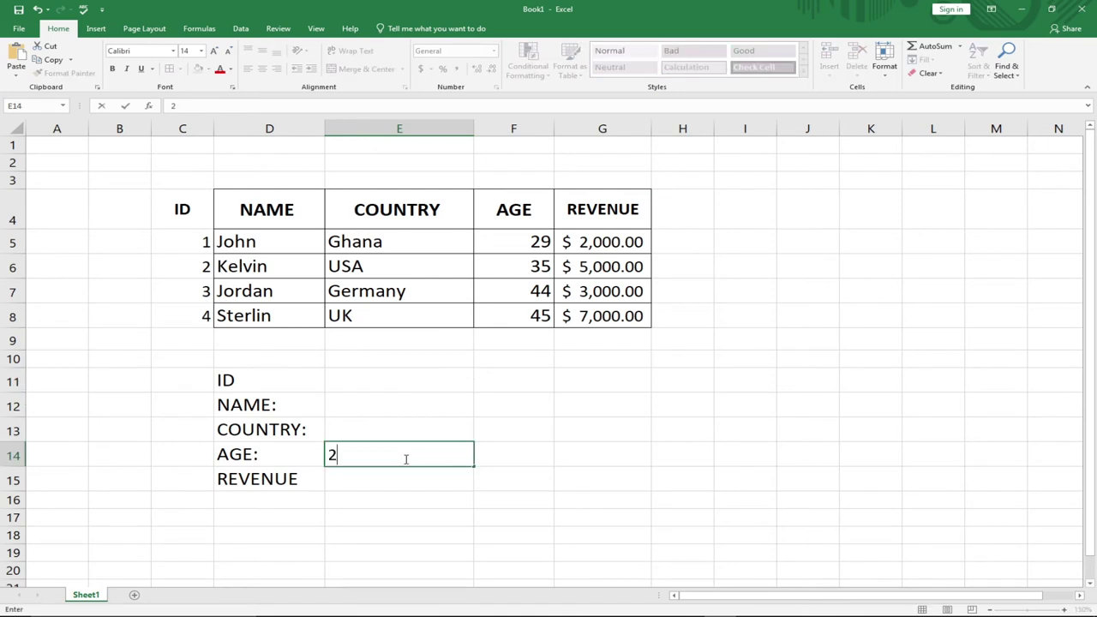
pyautogui.click(385, 406)
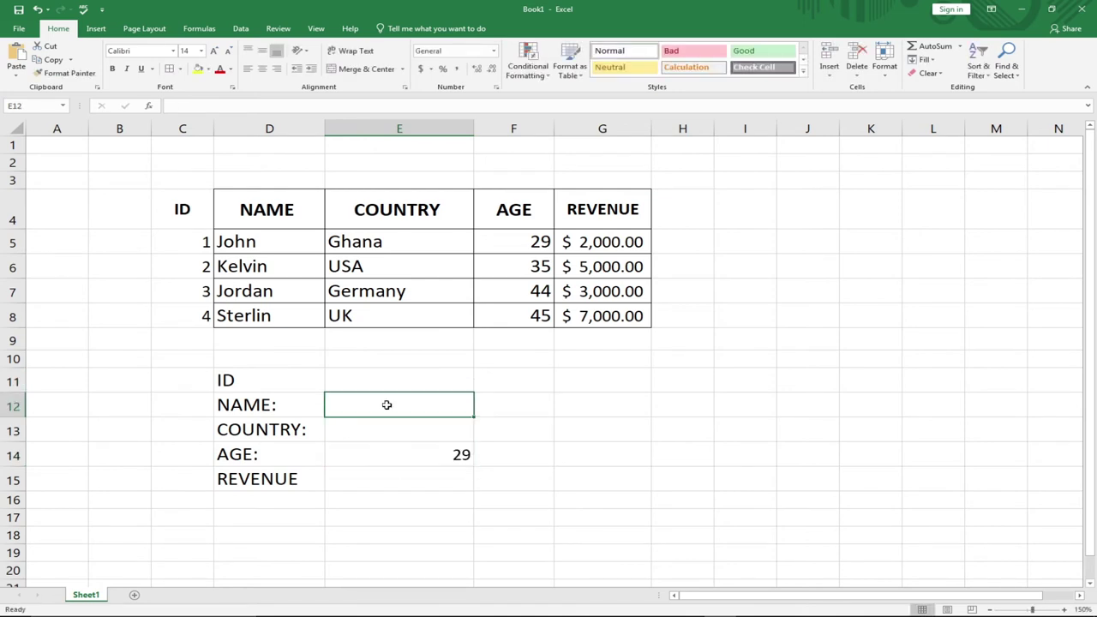
pyautogui.click(381, 380)
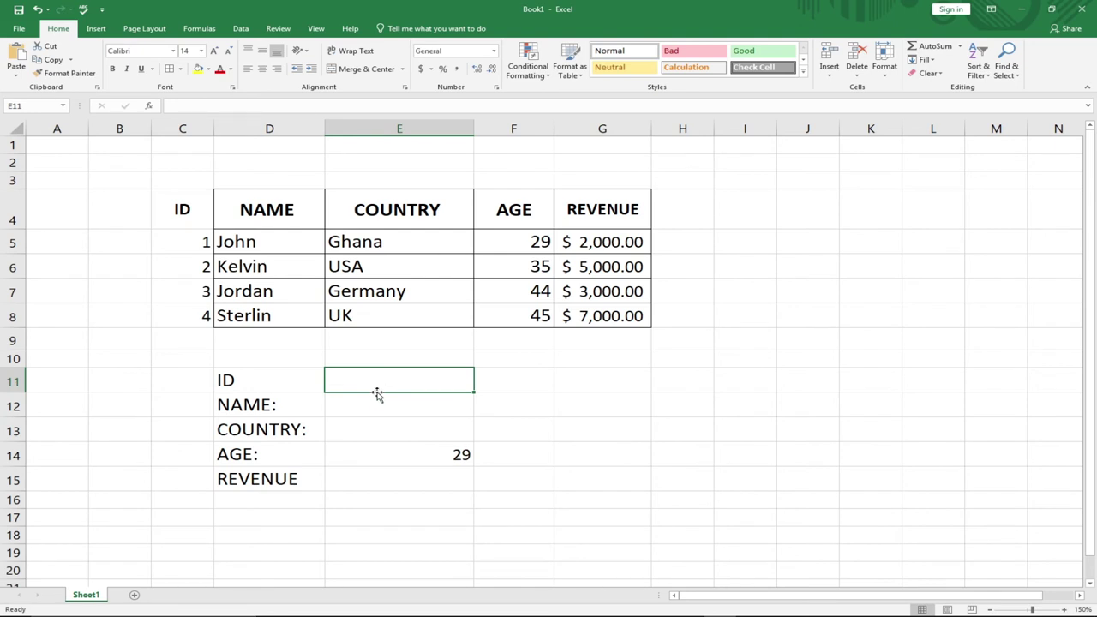
# Step: Enter =LOOKUP(E14,F5:F8,C5:C8) in E11 so age 29 returns ID 1
pyautogui.write('=look')
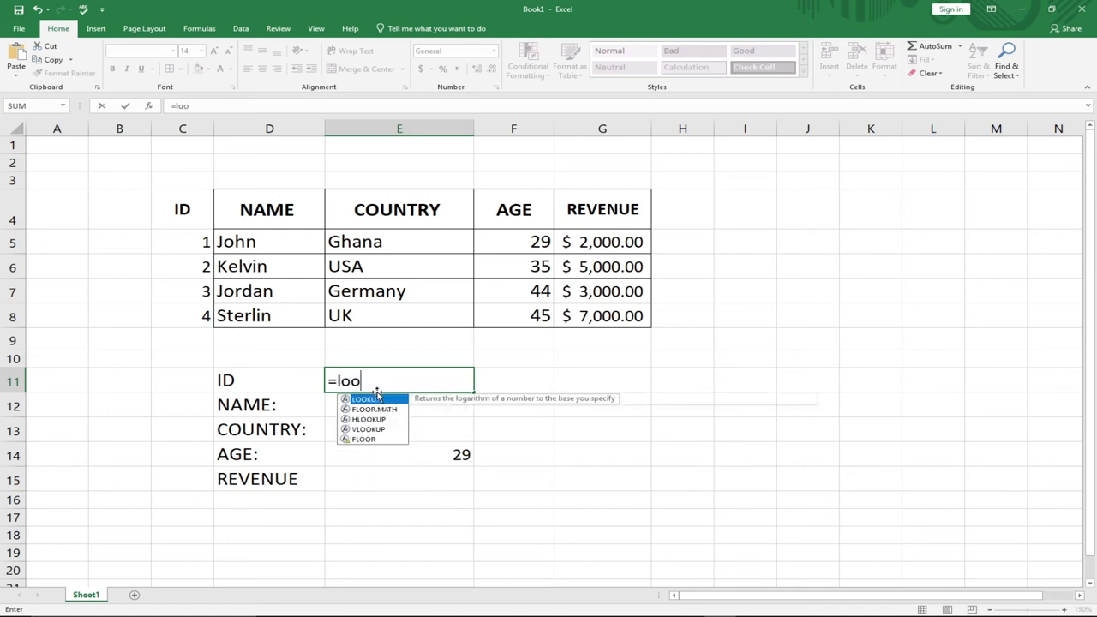
pyautogui.press('Tab')
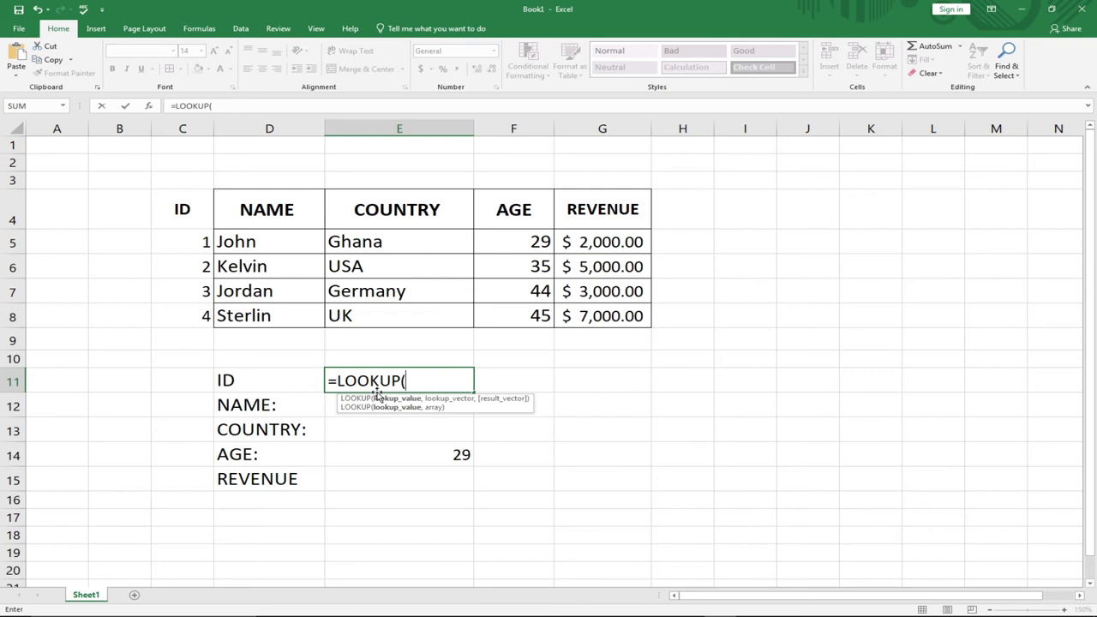
pyautogui.click(439, 455)
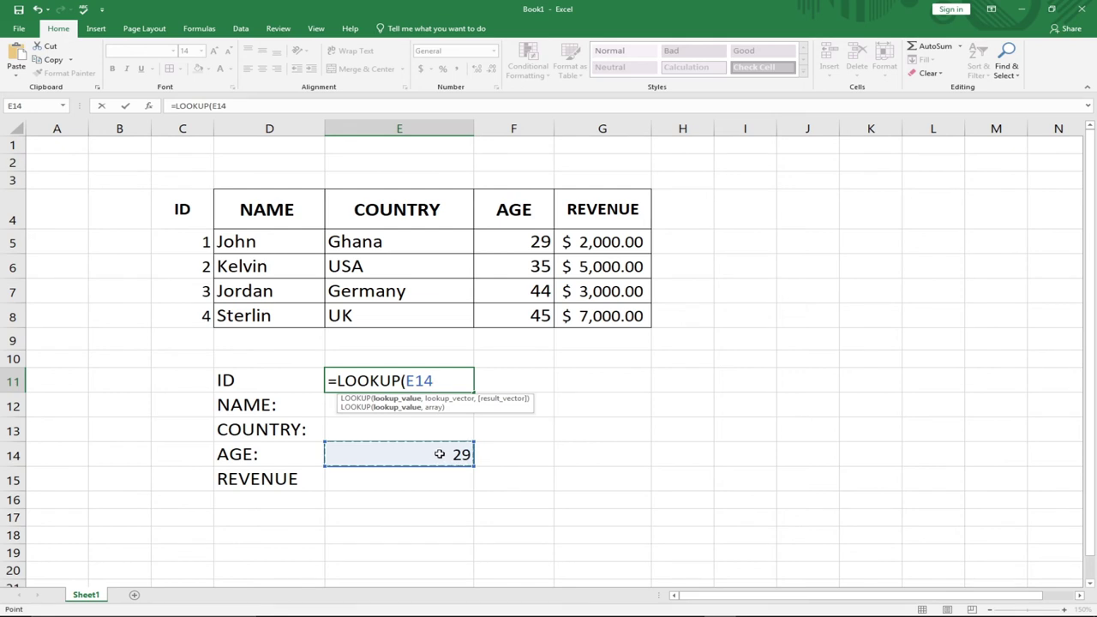
pyautogui.write(',')
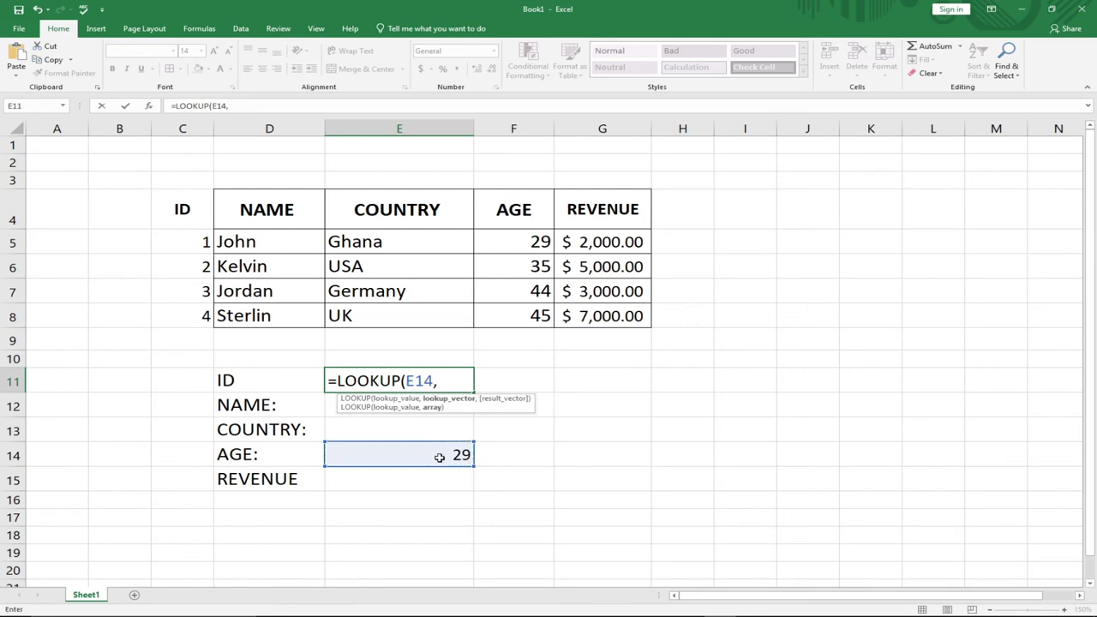
pyautogui.moveTo(502, 251); pyautogui.dragTo(496, 317)
pyautogui.write(',')
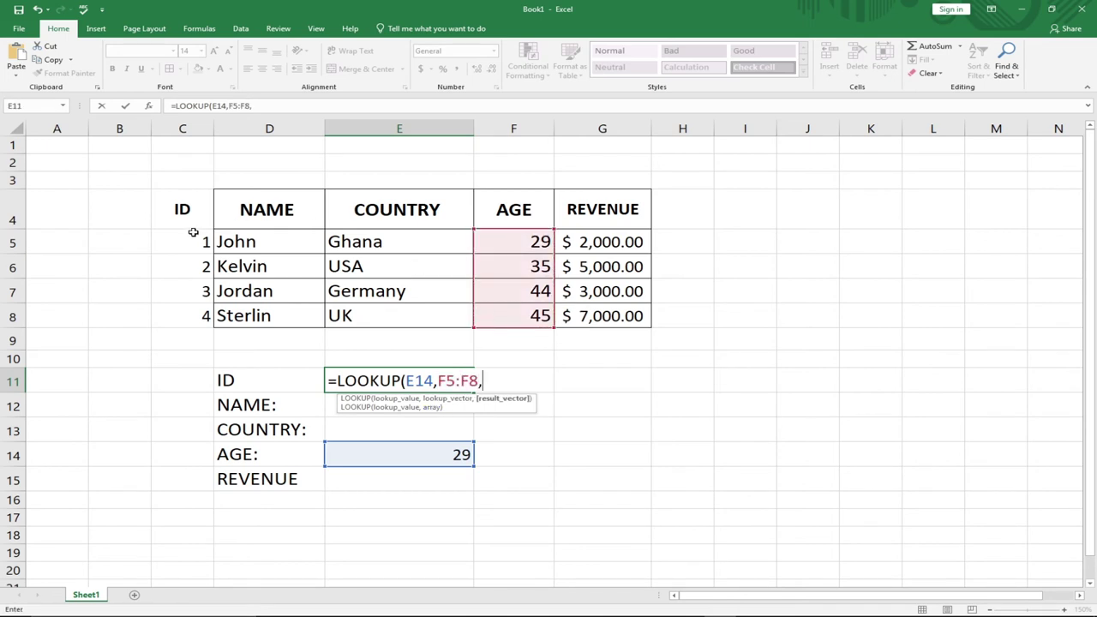
pyautogui.moveTo(196, 241); pyautogui.dragTo(192, 318)
pyautogui.click(176, 315)
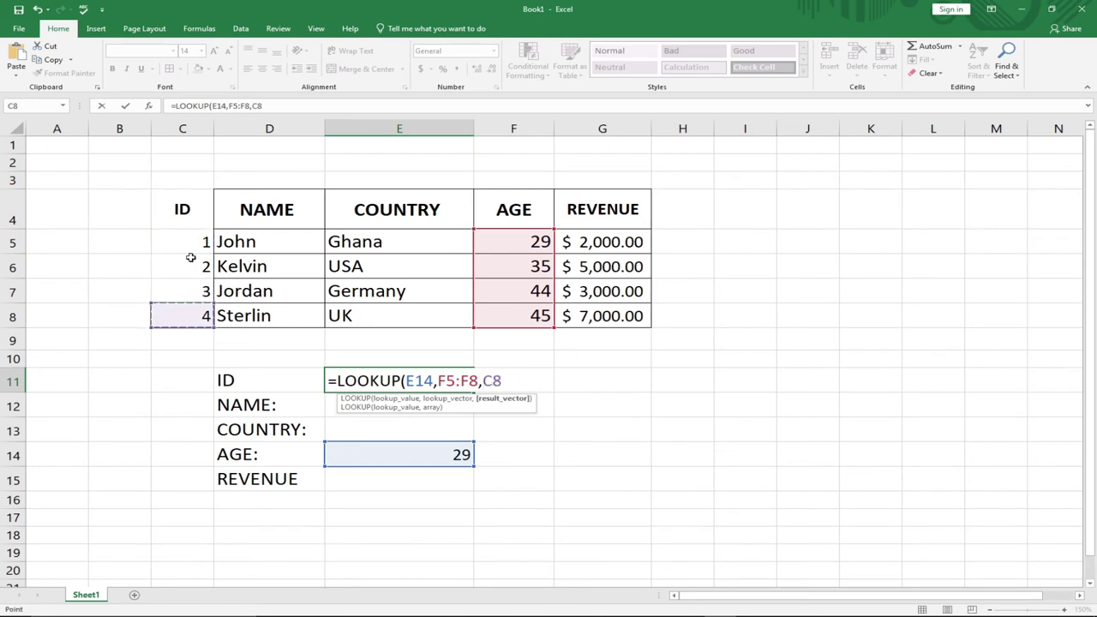
pyautogui.moveTo(184, 244); pyautogui.dragTo(181, 312)
pyautogui.write(')')
pyautogui.press('Return')
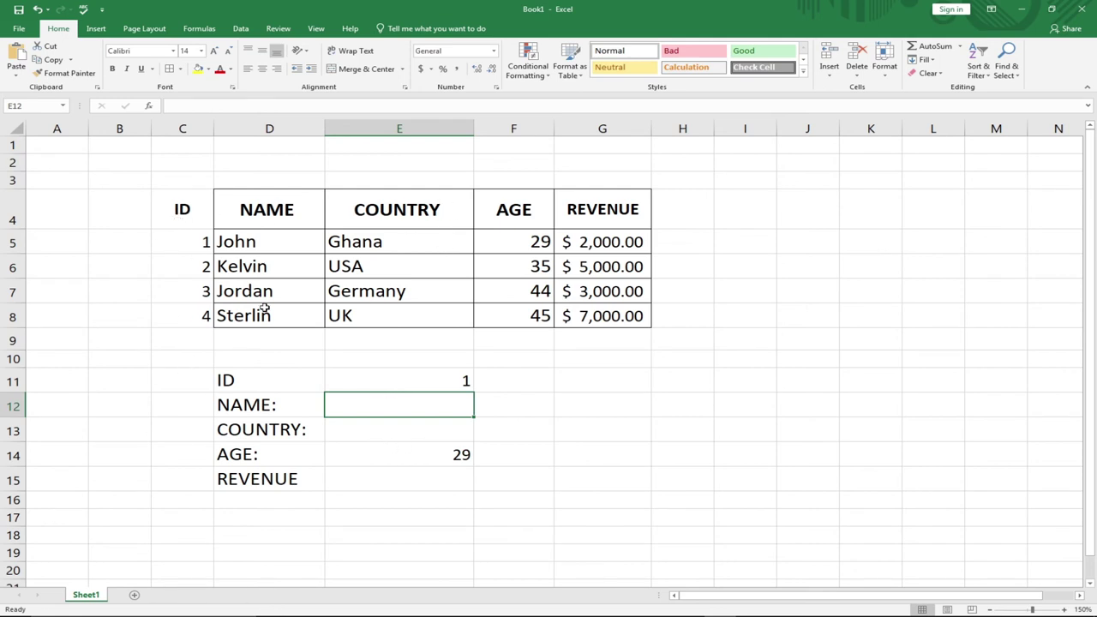
pyautogui.click(421, 450)
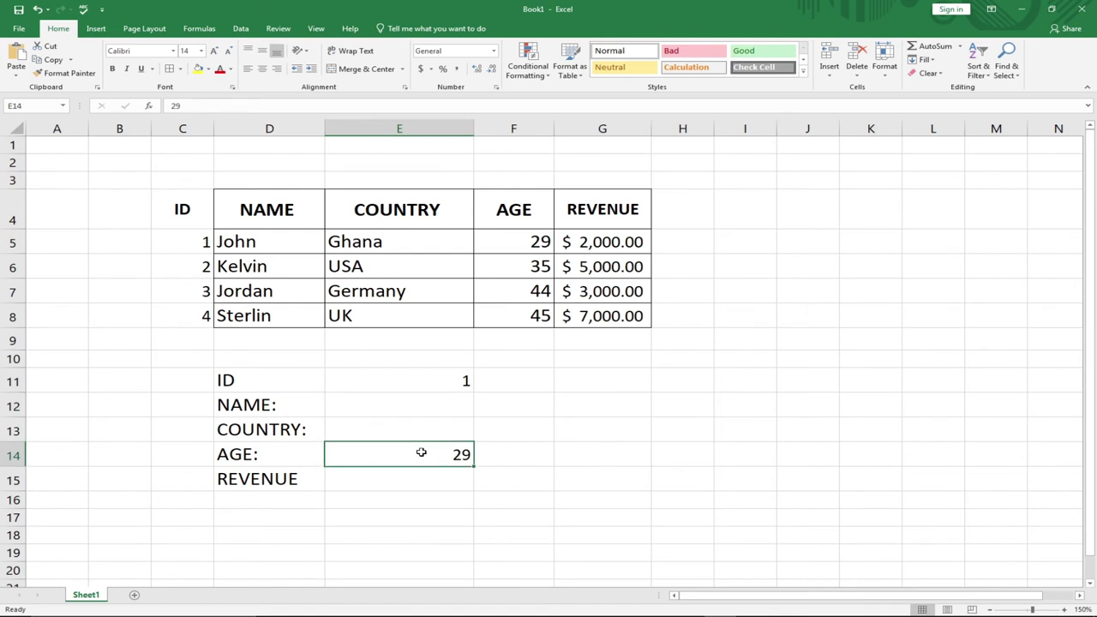
# Step: Retest the reverse ID lookup with ages 35 and then 45, leaving ID 4
pyautogui.write('35')
pyautogui.press('Return')
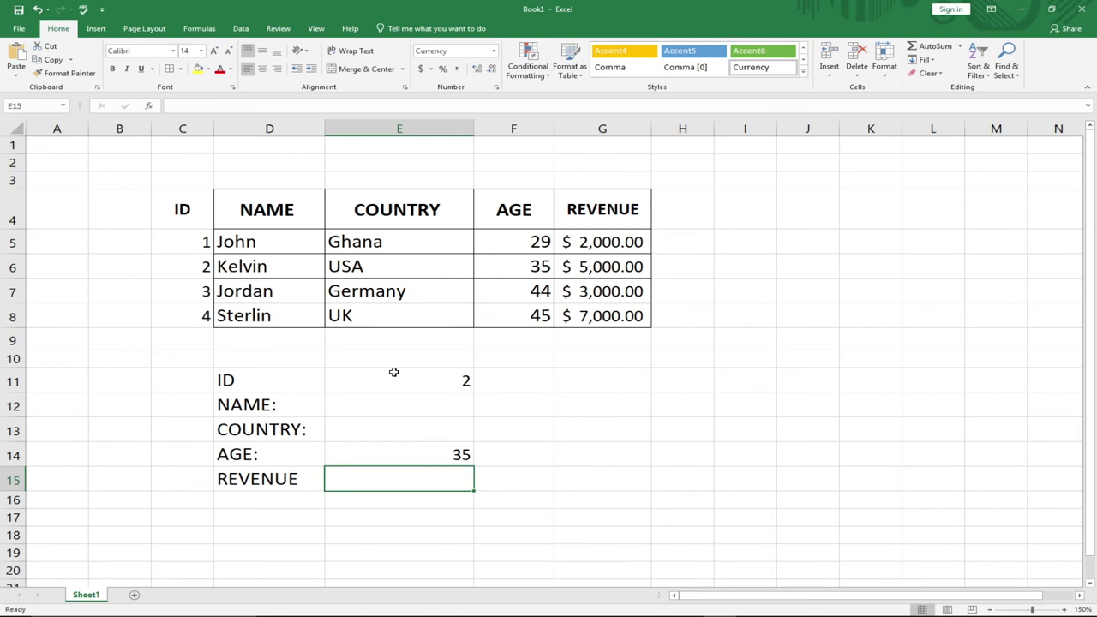
pyautogui.click(425, 454)
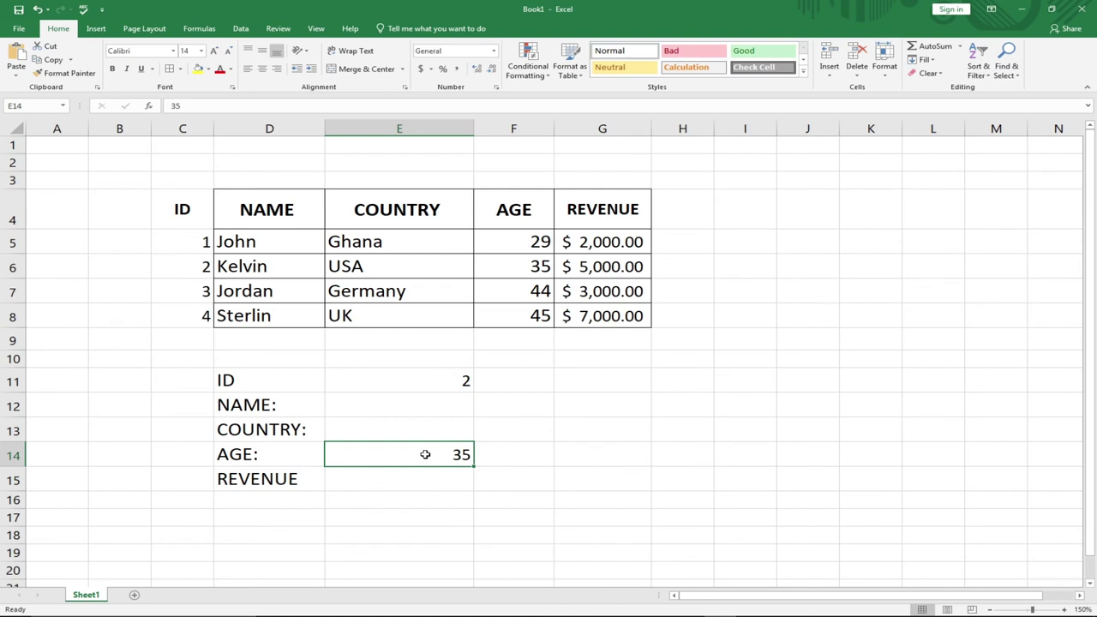
pyautogui.write('45')
pyautogui.press('Return')
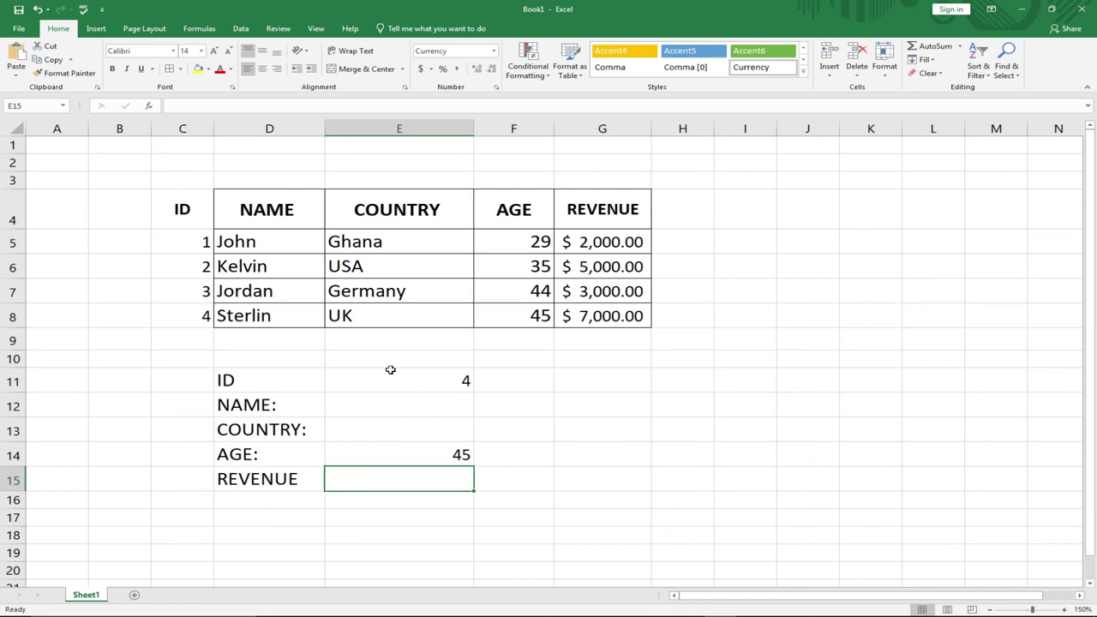
pyautogui.click(409, 409)
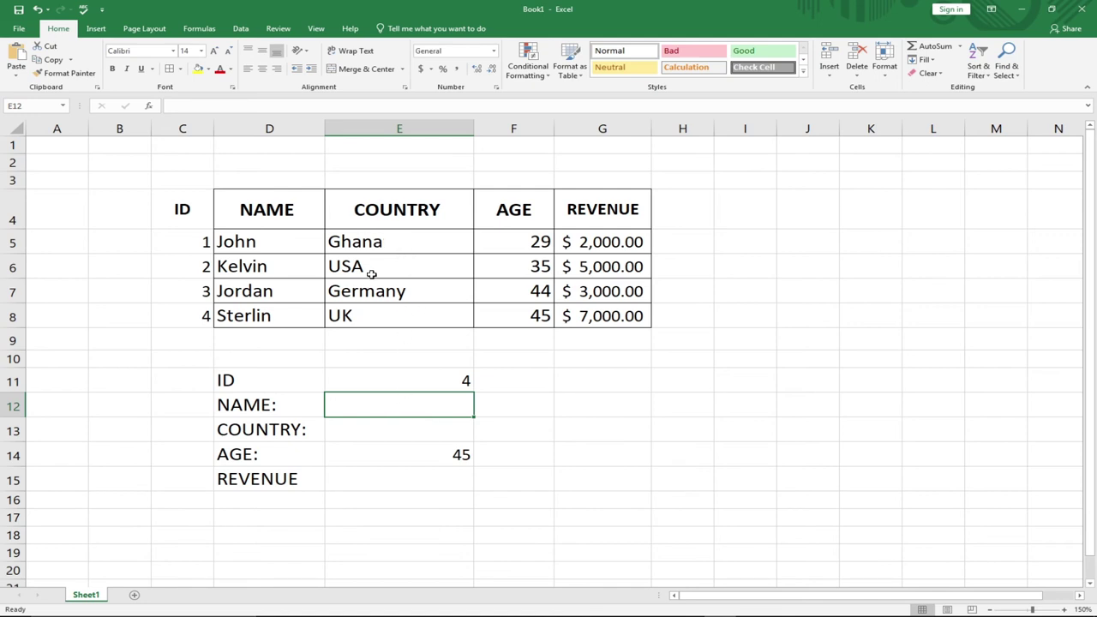
# Step: Type Ghana into the COUNTRY cell E13
pyautogui.click(364, 429)
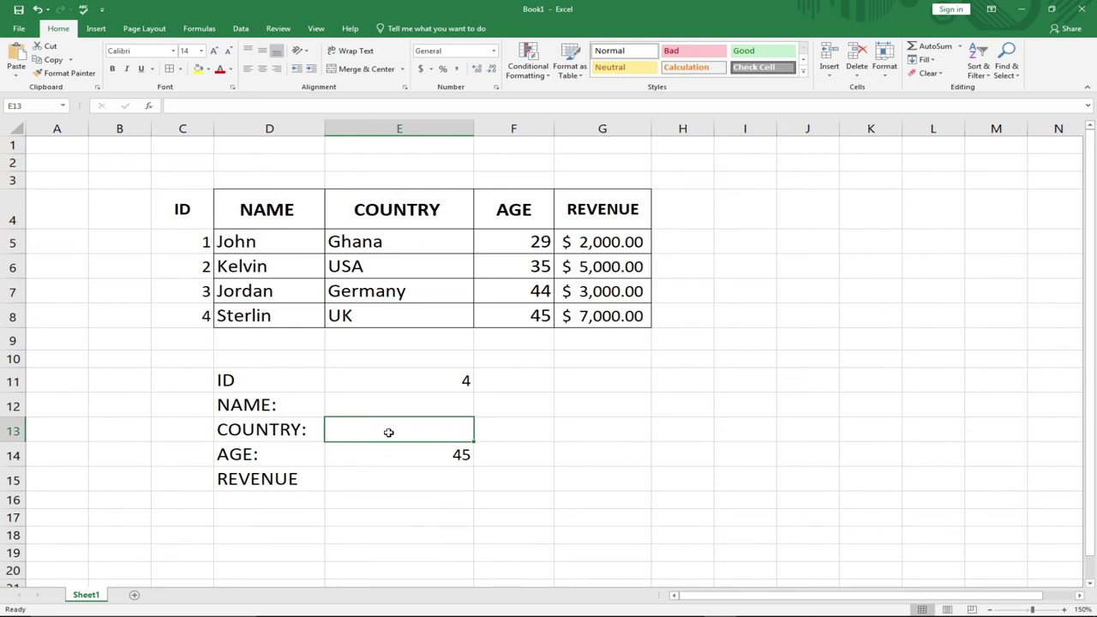
pyautogui.write('Ghana')
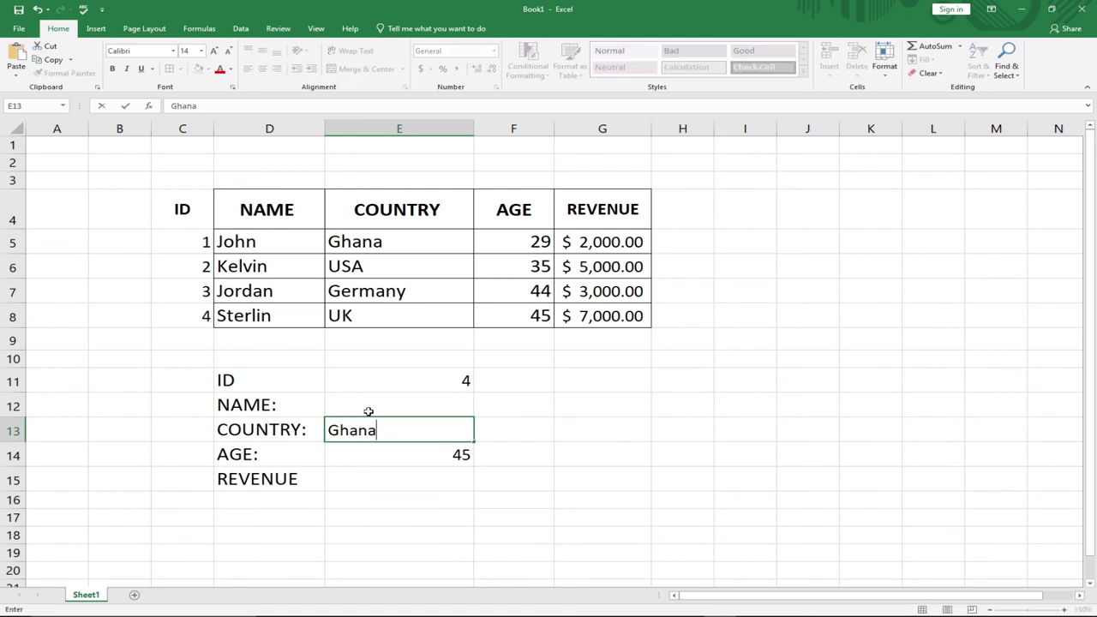
pyautogui.click(362, 406)
# Step: Enter =LOOKUP(E13,E5:E8,D5:D8) in E12 so the name John is returned
pyautogui.write('=')
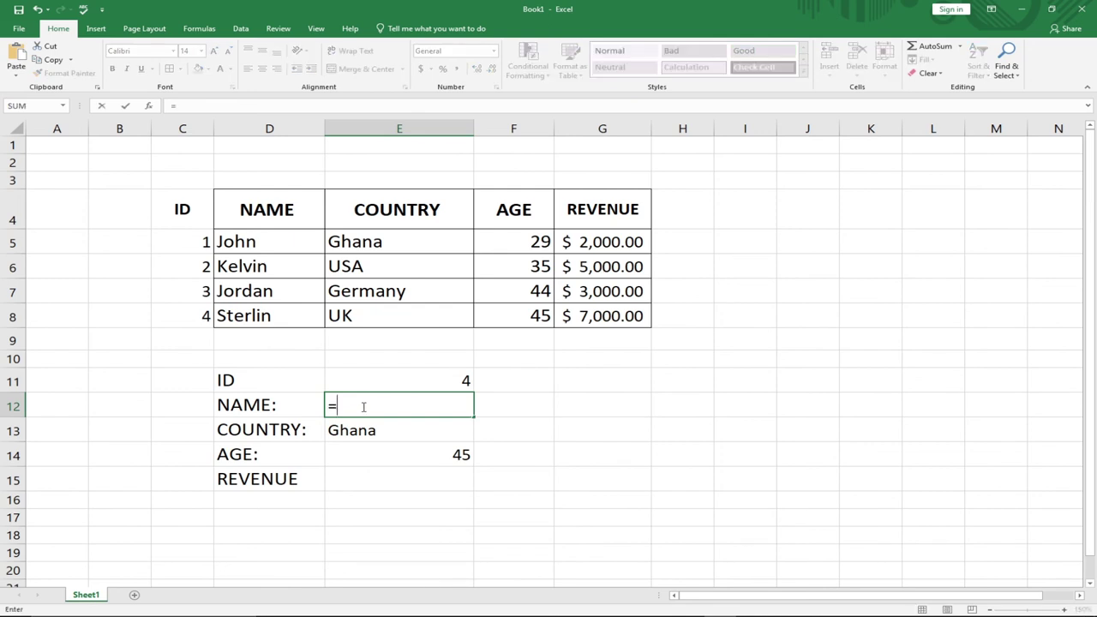
pyautogui.write('lo')
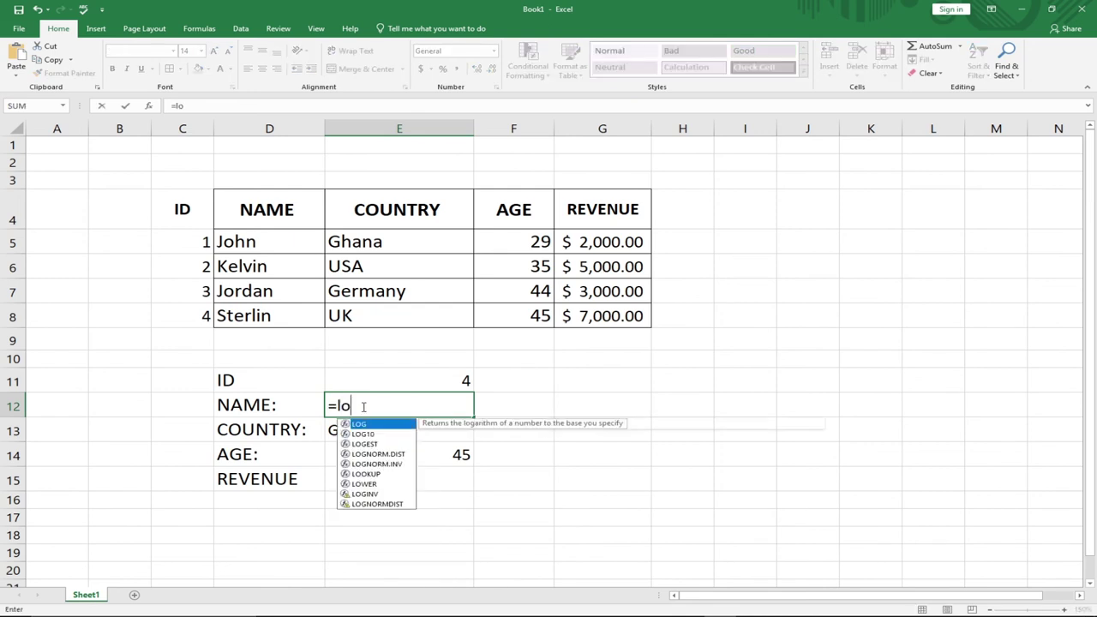
pyautogui.write('okup(')
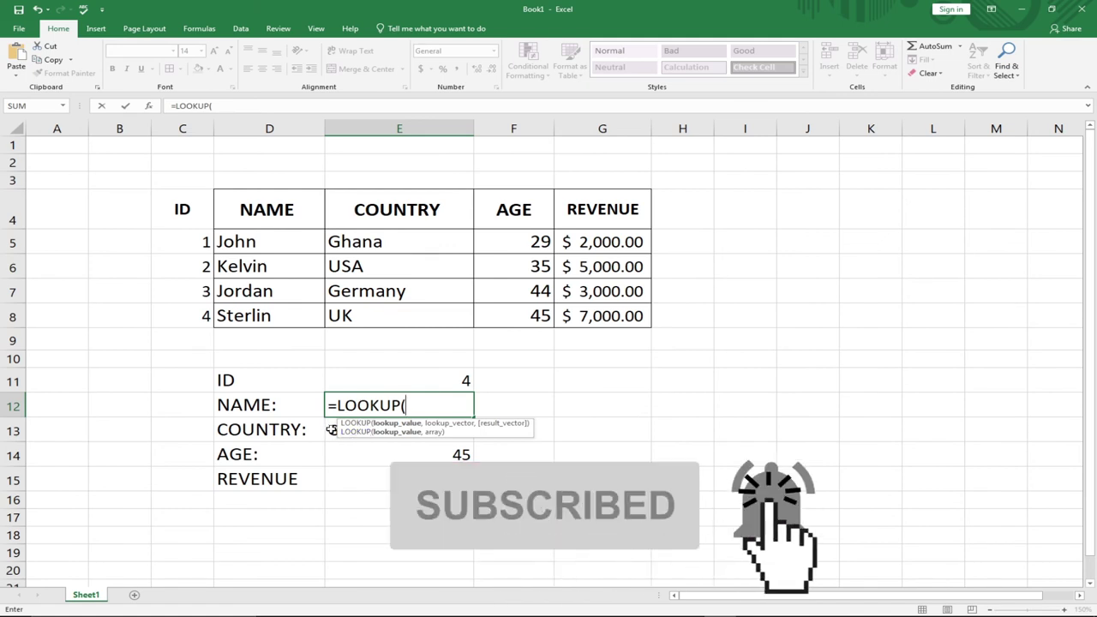
pyautogui.click(331, 429)
pyautogui.write(',')
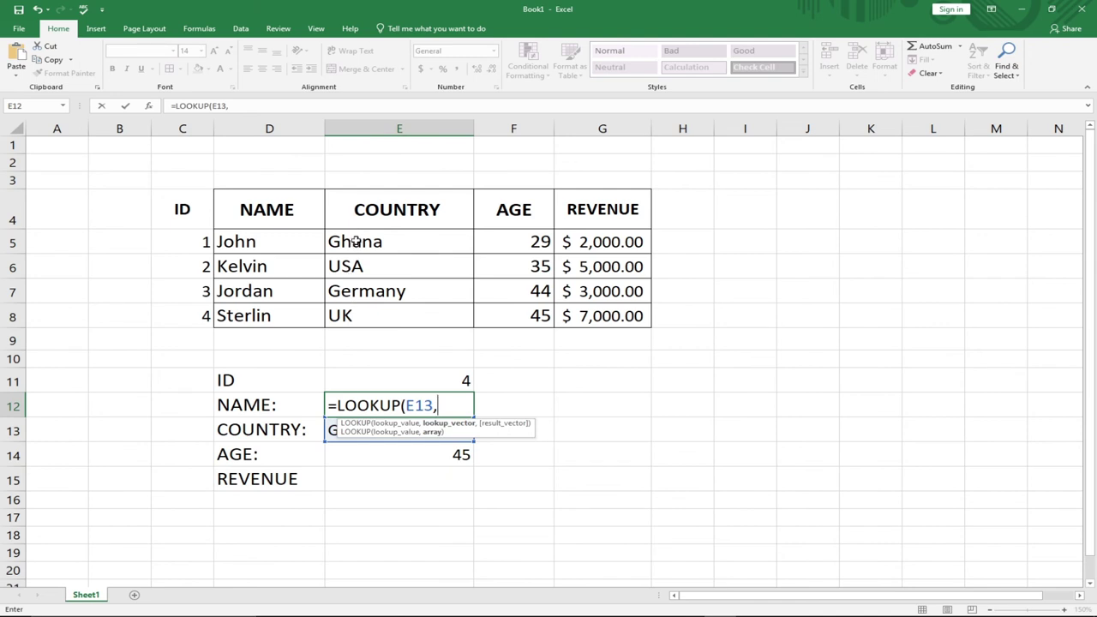
pyautogui.moveTo(356, 240); pyautogui.dragTo(356, 308)
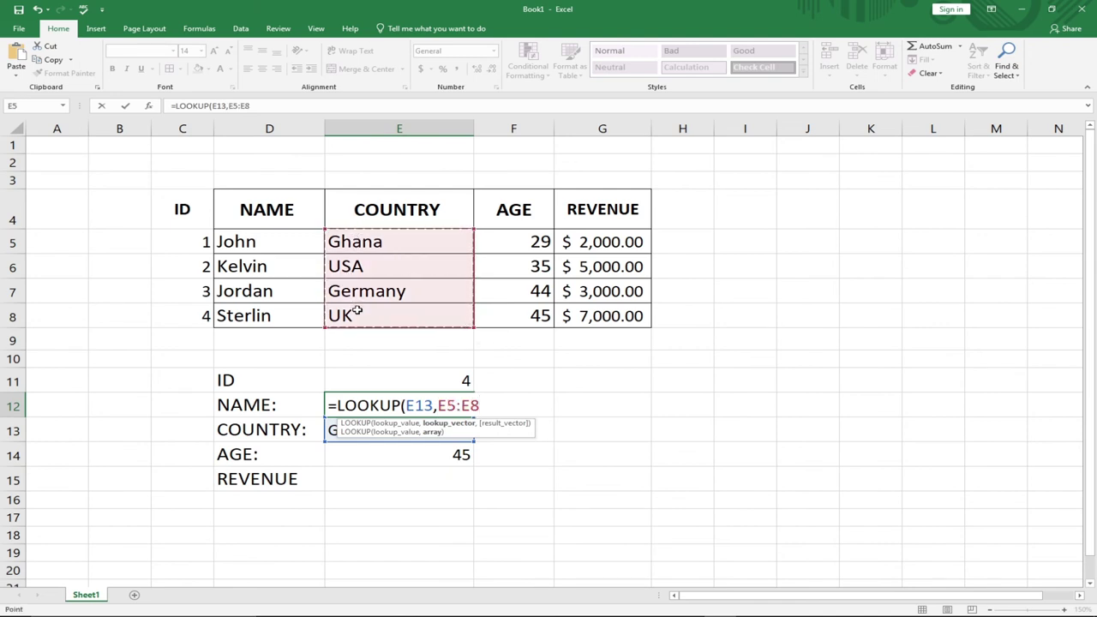
pyautogui.write(',')
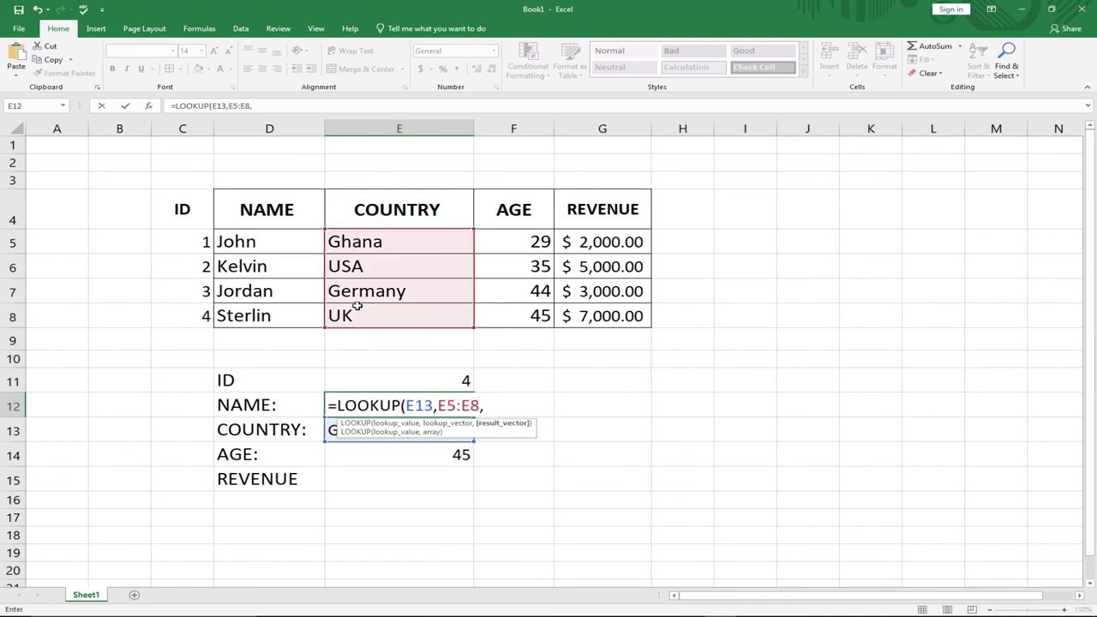
pyautogui.moveTo(259, 235); pyautogui.dragTo(253, 315)
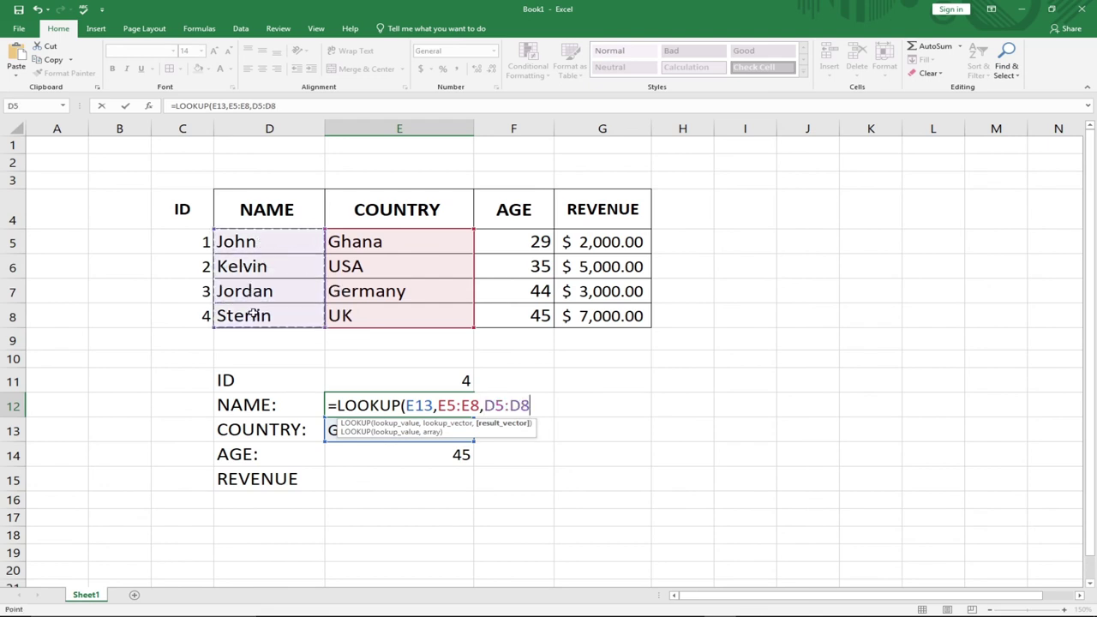
pyautogui.press('Return')
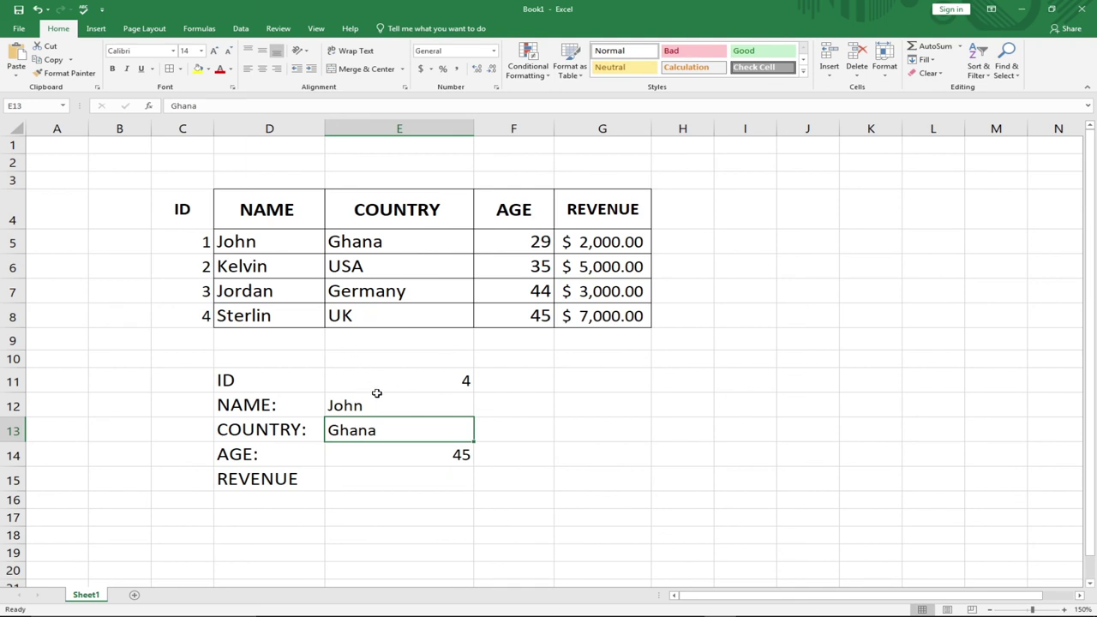
pyautogui.click(368, 400)
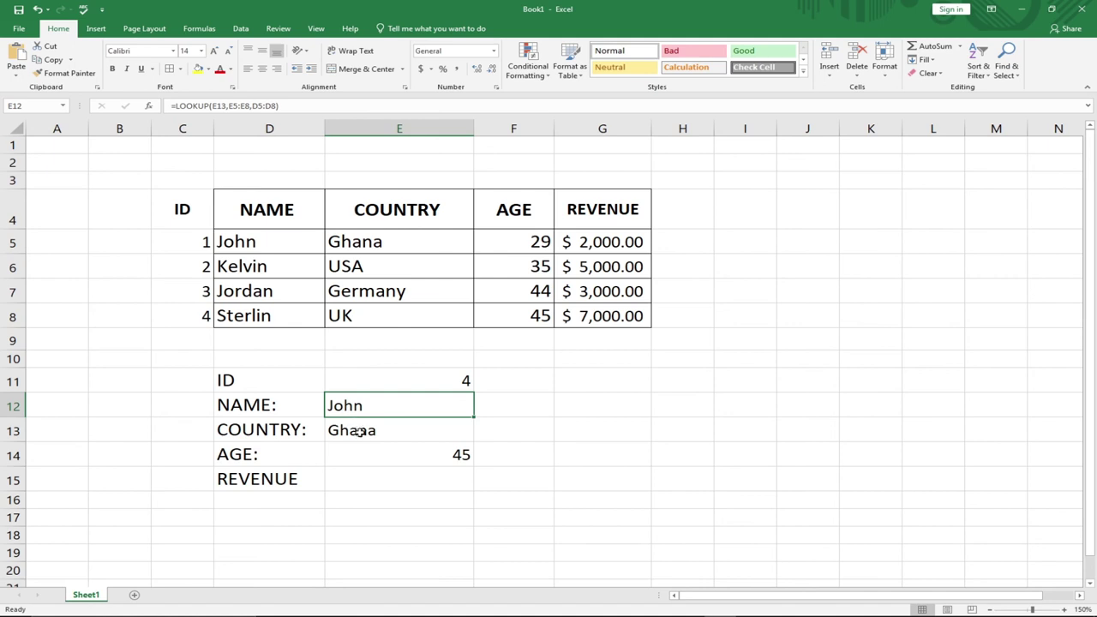
# Step: Replace Ghana with USA in E13 so the name lookup returns Kelvin
pyautogui.click(365, 430)
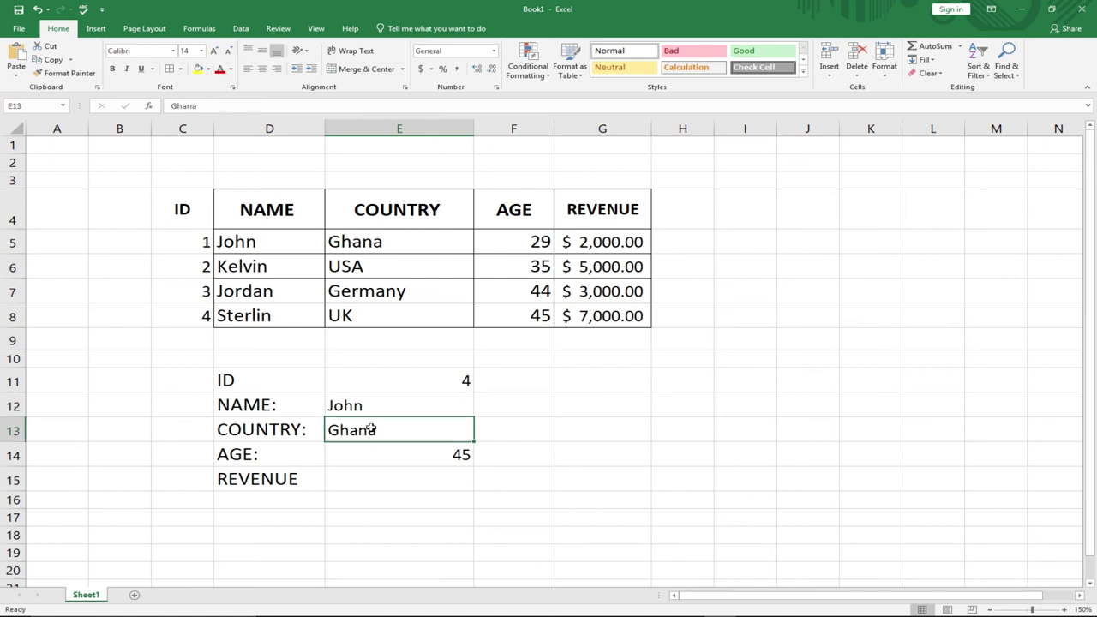
pyautogui.write('USA')
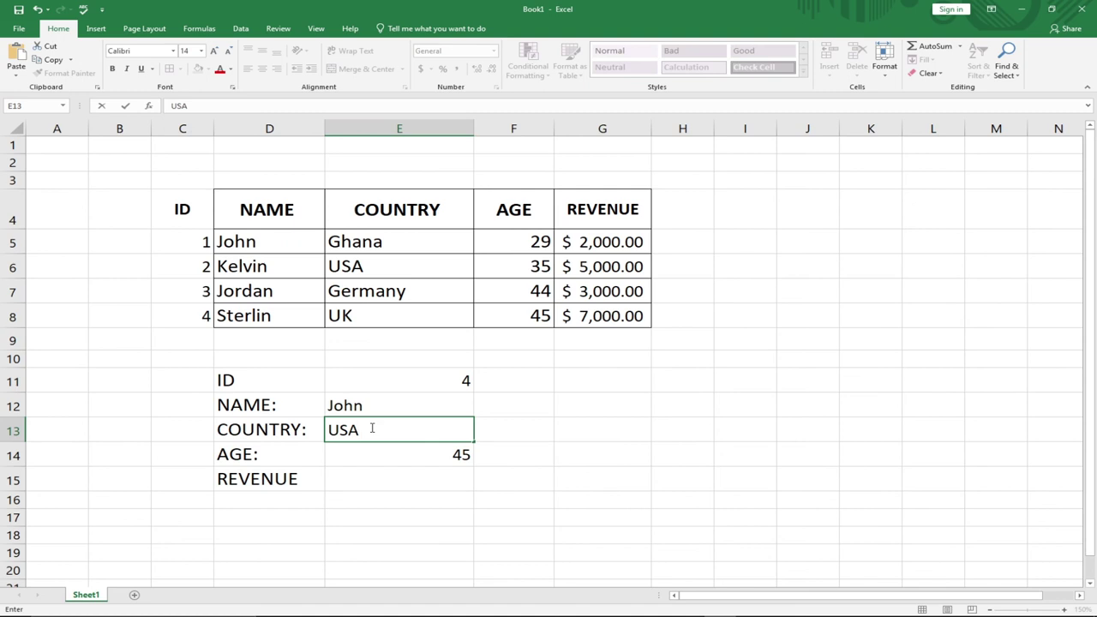
pyautogui.press('Return')
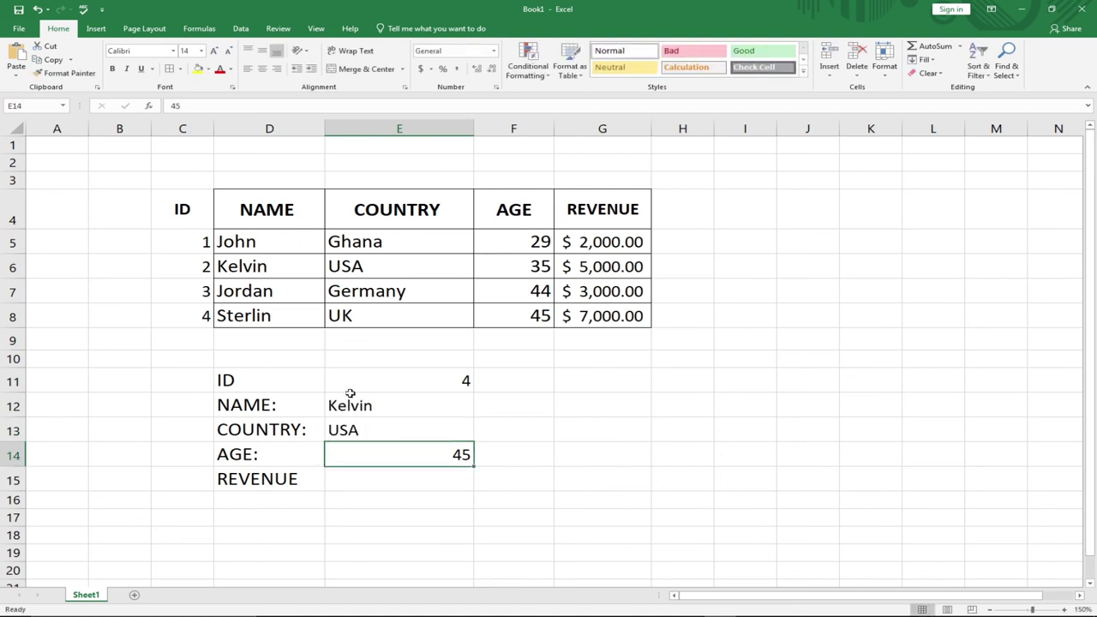
pyautogui.click(389, 381)
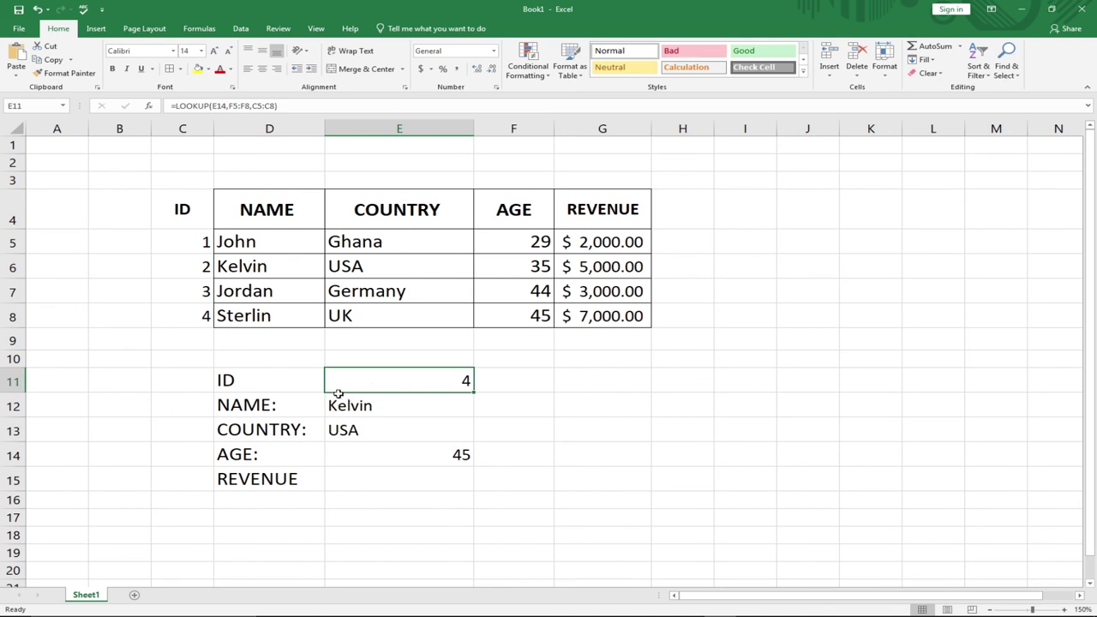
# Step: Replace E11's formula with =LOOKUP(E12,D5:D8,C5:C8) so the ID comes from the name Kelvin
pyautogui.doubleClick(407, 384)
pyautogui.press('BackSpace')
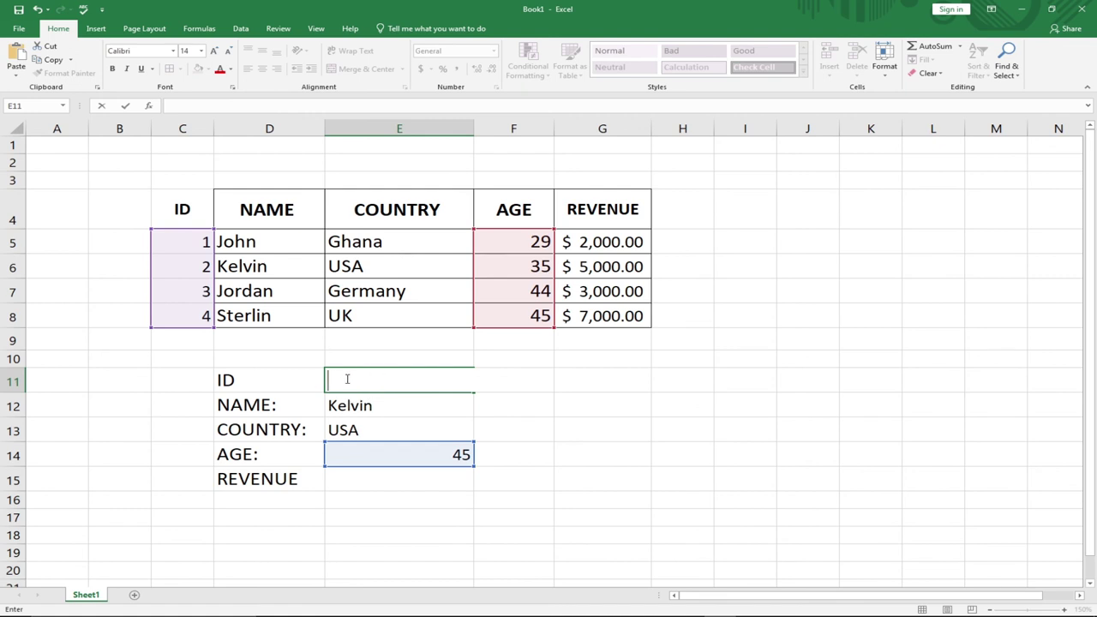
pyautogui.write('=LOOKUP(')
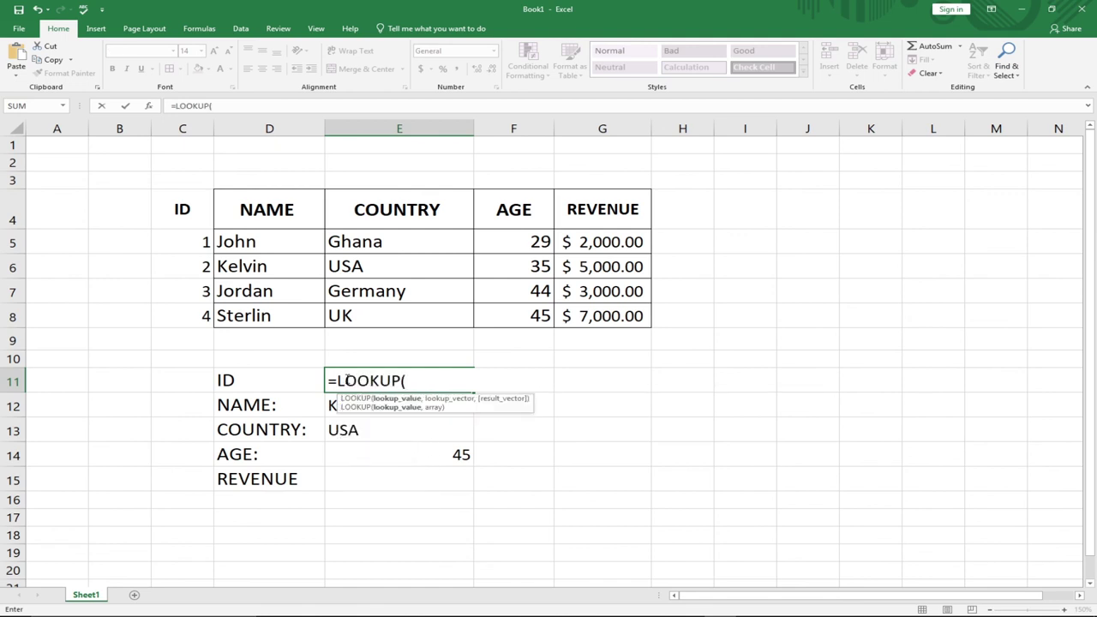
pyautogui.click(333, 403)
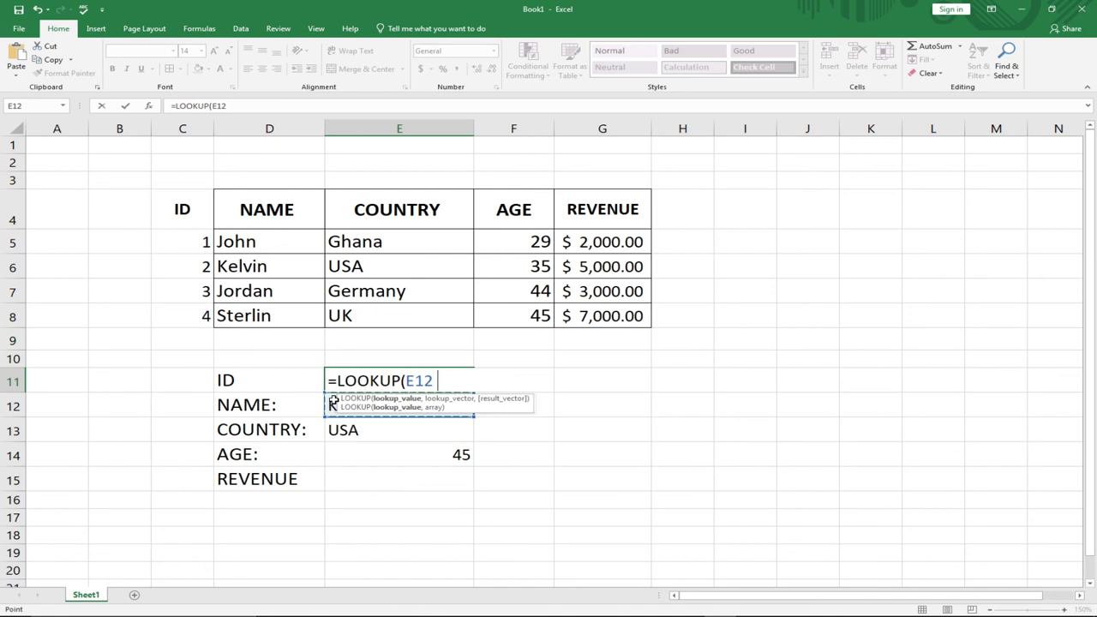
pyautogui.write(',')
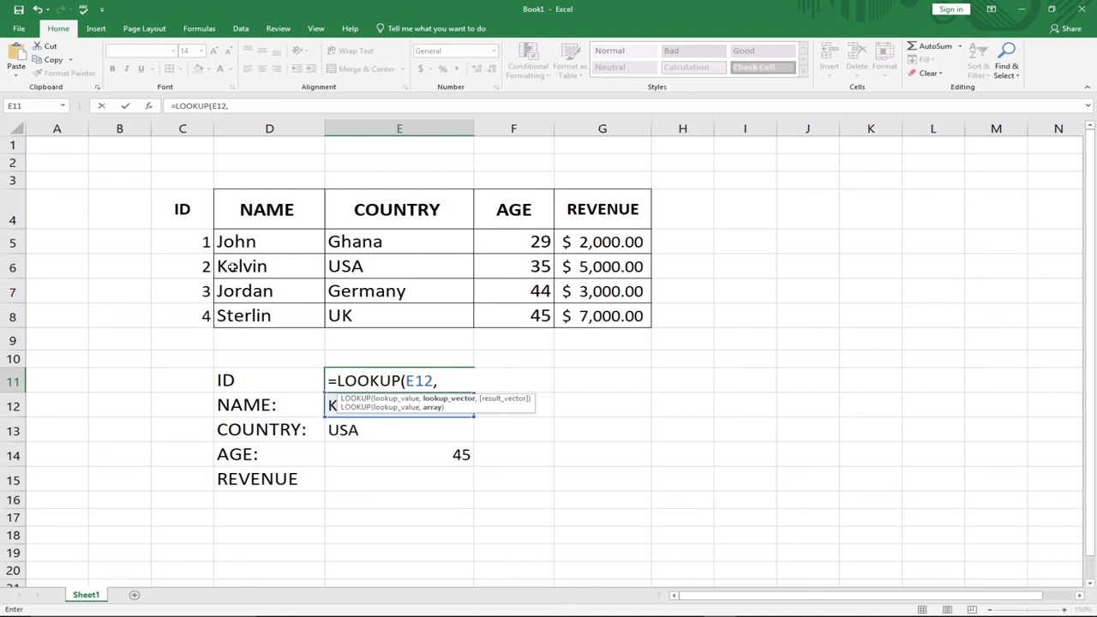
pyautogui.moveTo(227, 242); pyautogui.dragTo(241, 317)
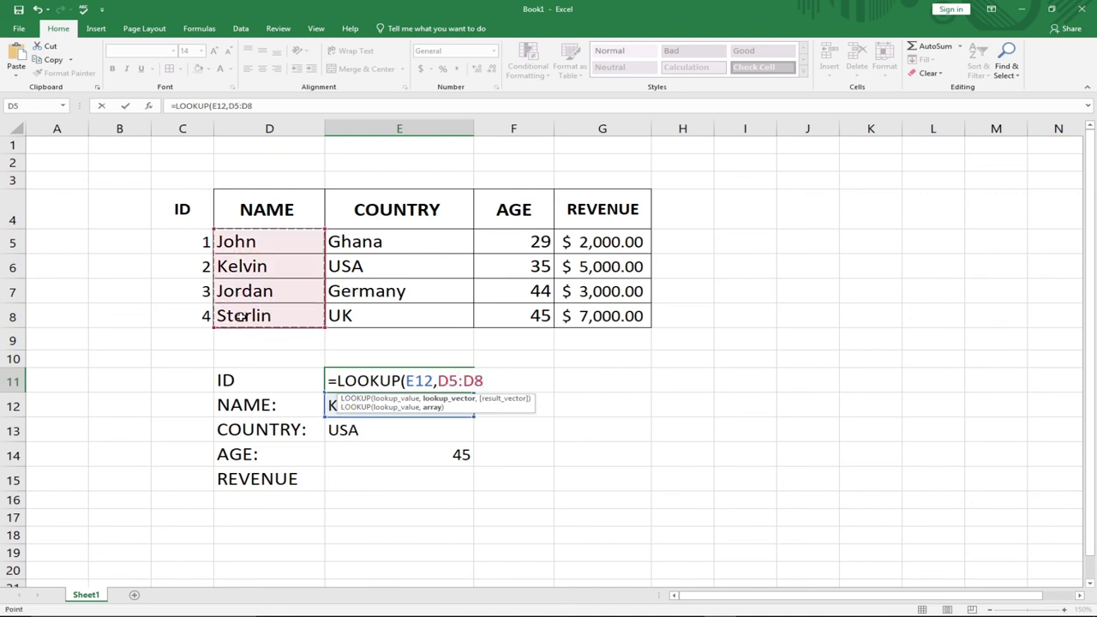
pyautogui.write(',')
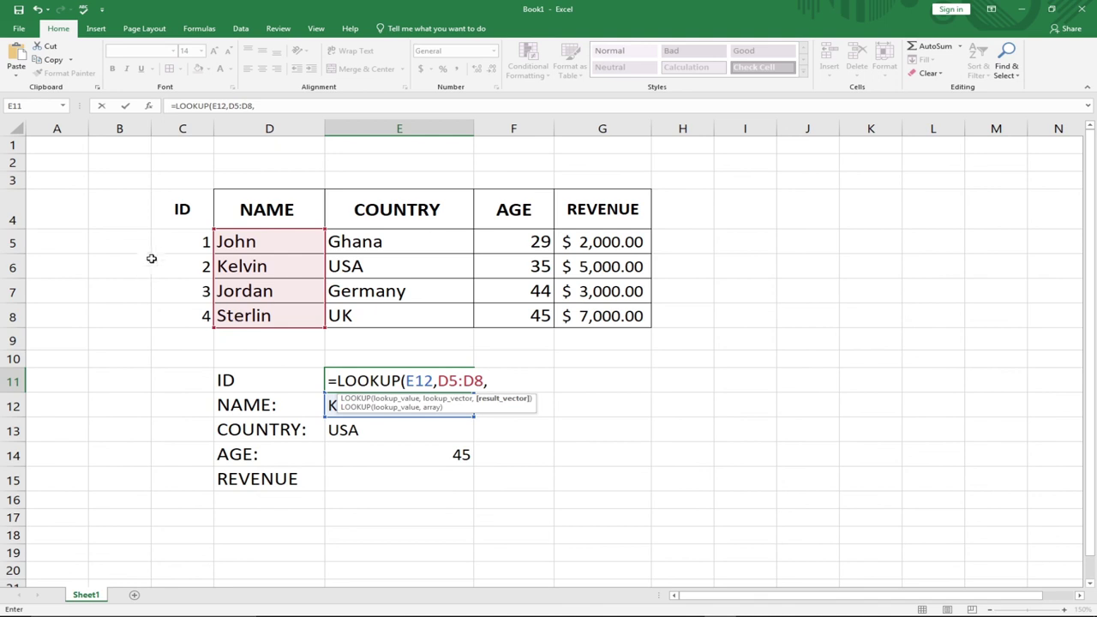
pyautogui.moveTo(184, 235); pyautogui.dragTo(187, 314)
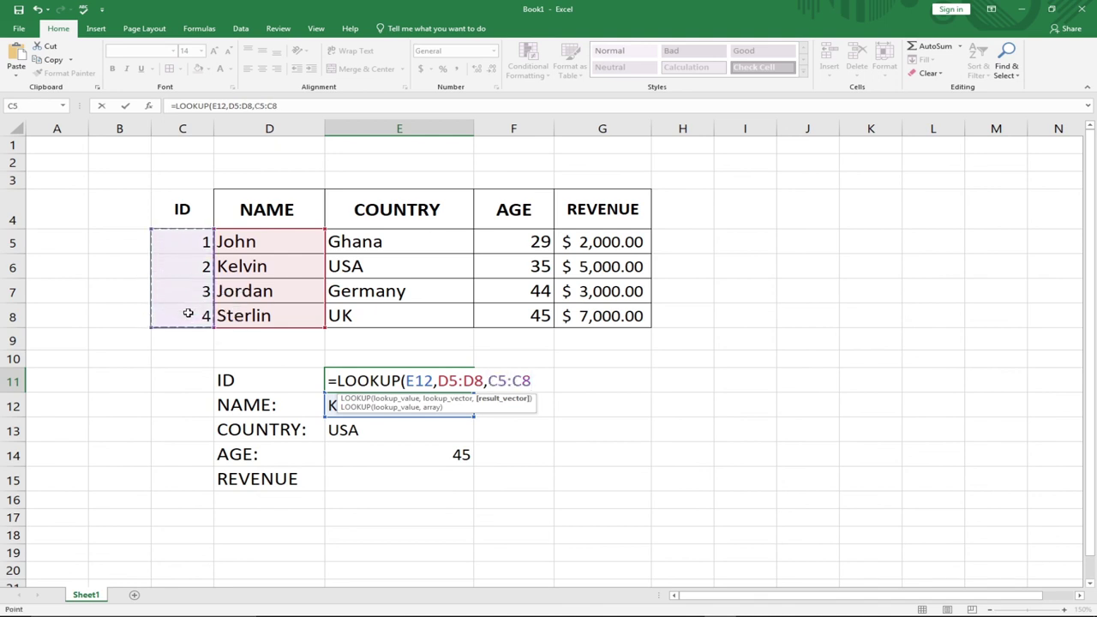
pyautogui.write(')')
pyautogui.press('Return')
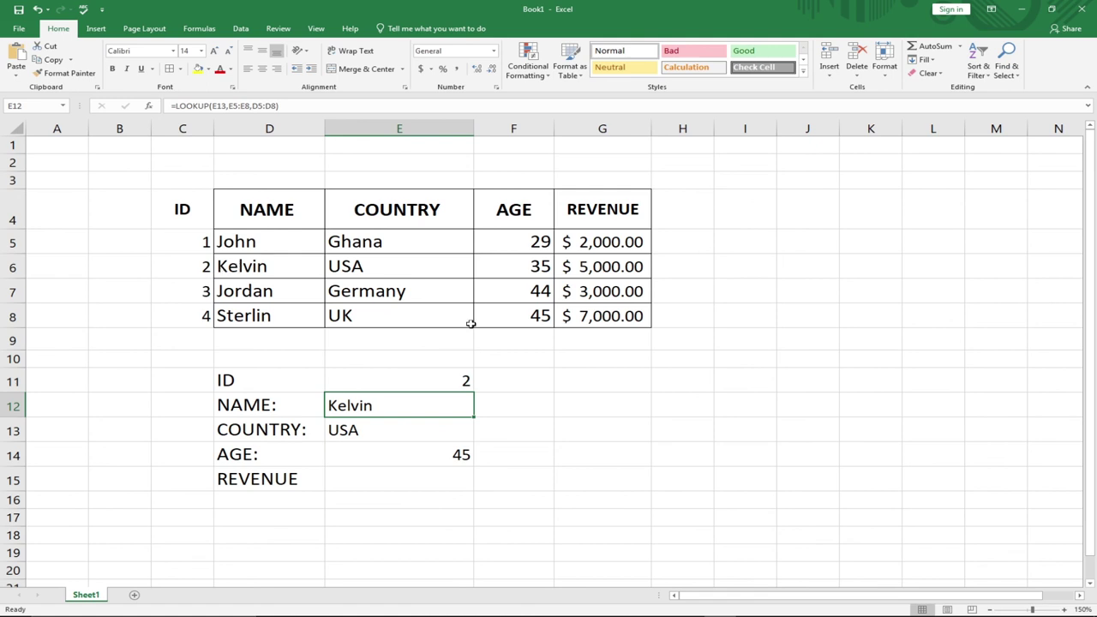
# Step: Delete the age 45 from E14 and check the ID formula in E11
pyautogui.click(428, 447)
pyautogui.press('Delete')
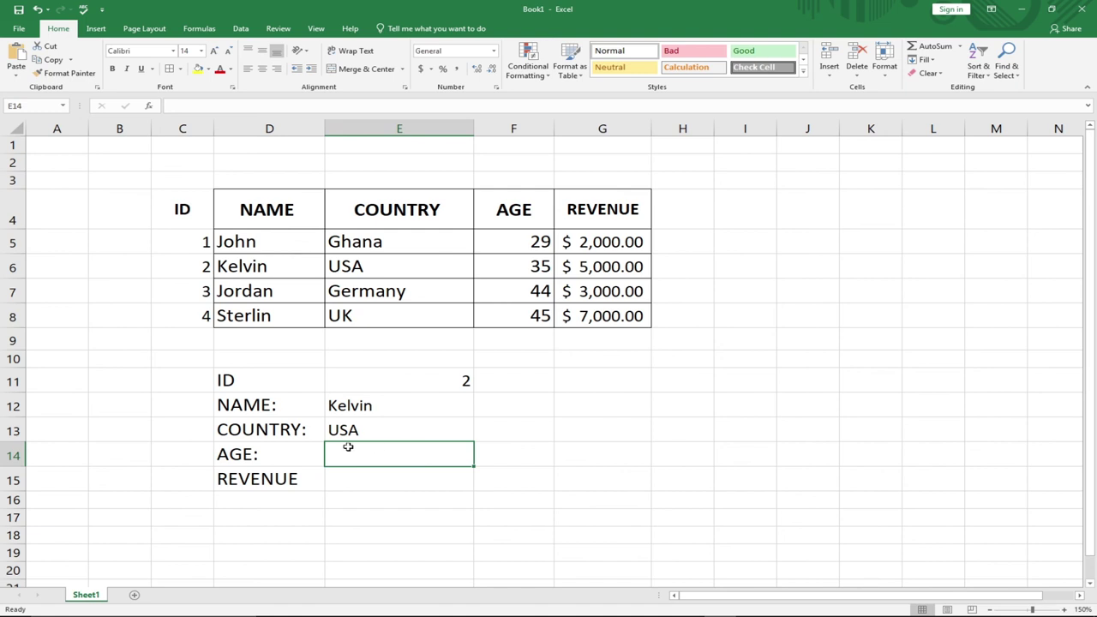
pyautogui.click(382, 374)
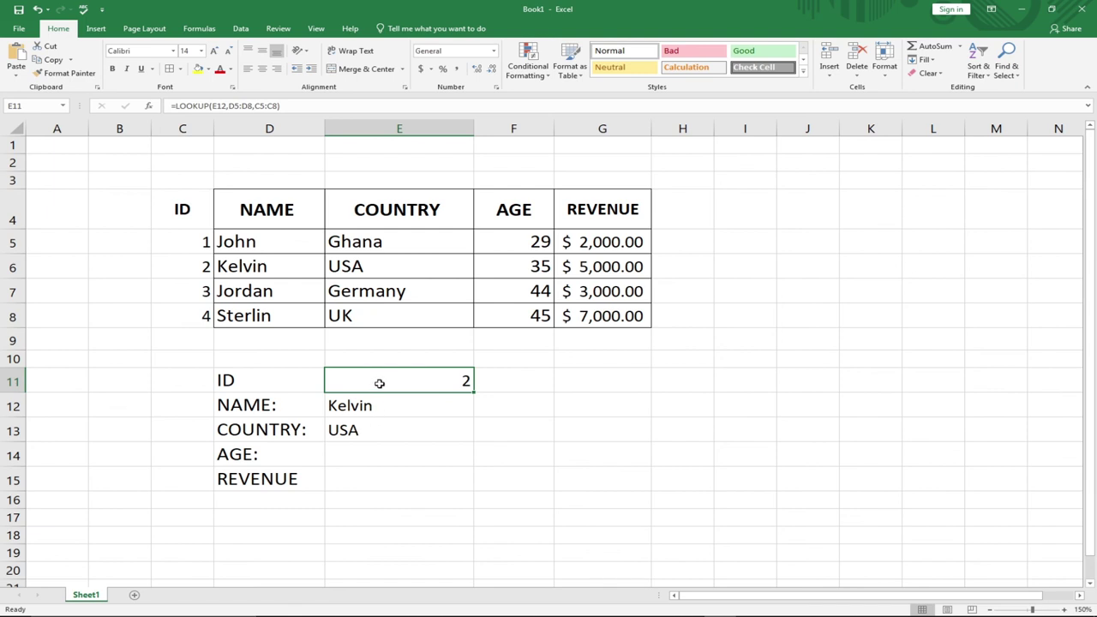
pyautogui.click(384, 454)
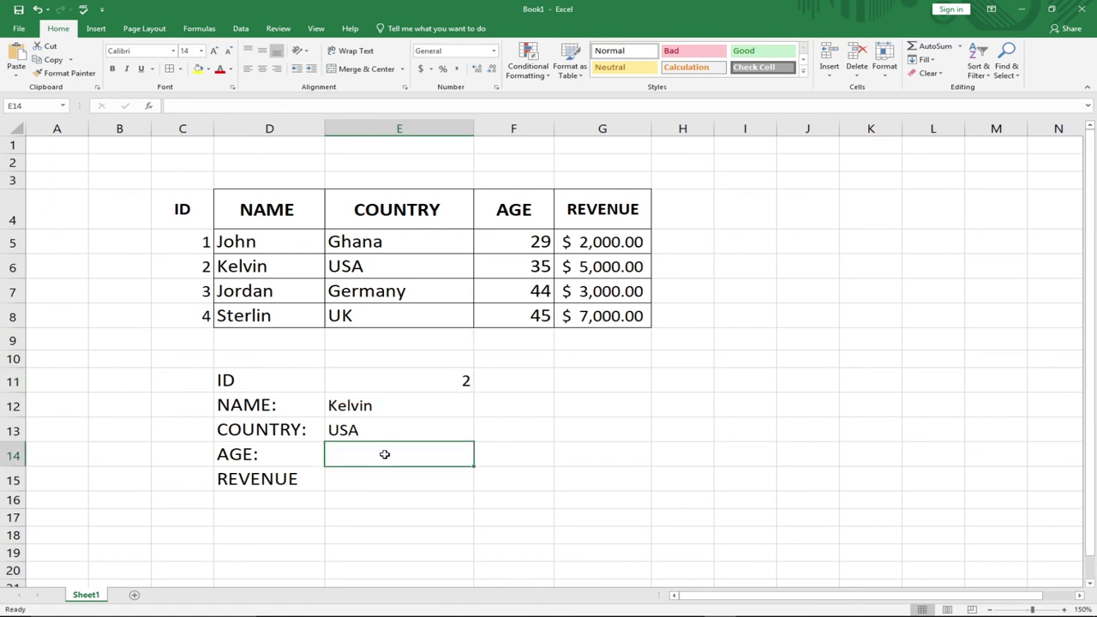